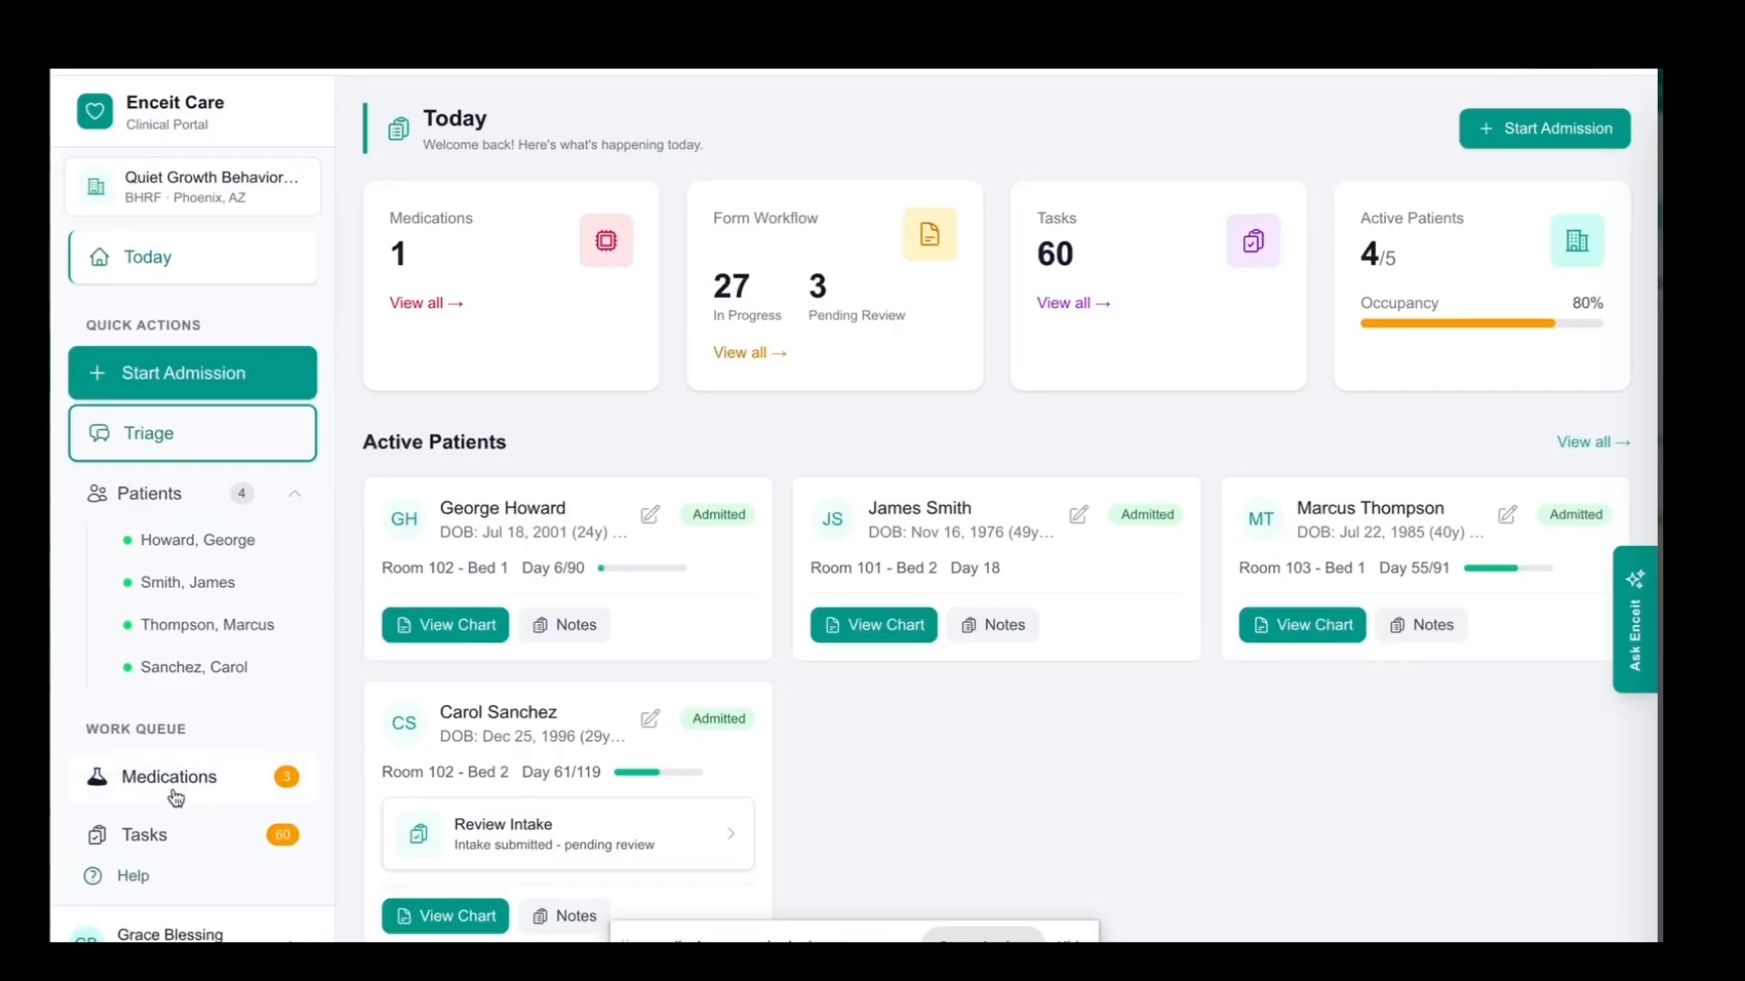
Open the medications record of the active patient in Room 102 - Bed 1
click(173, 493)
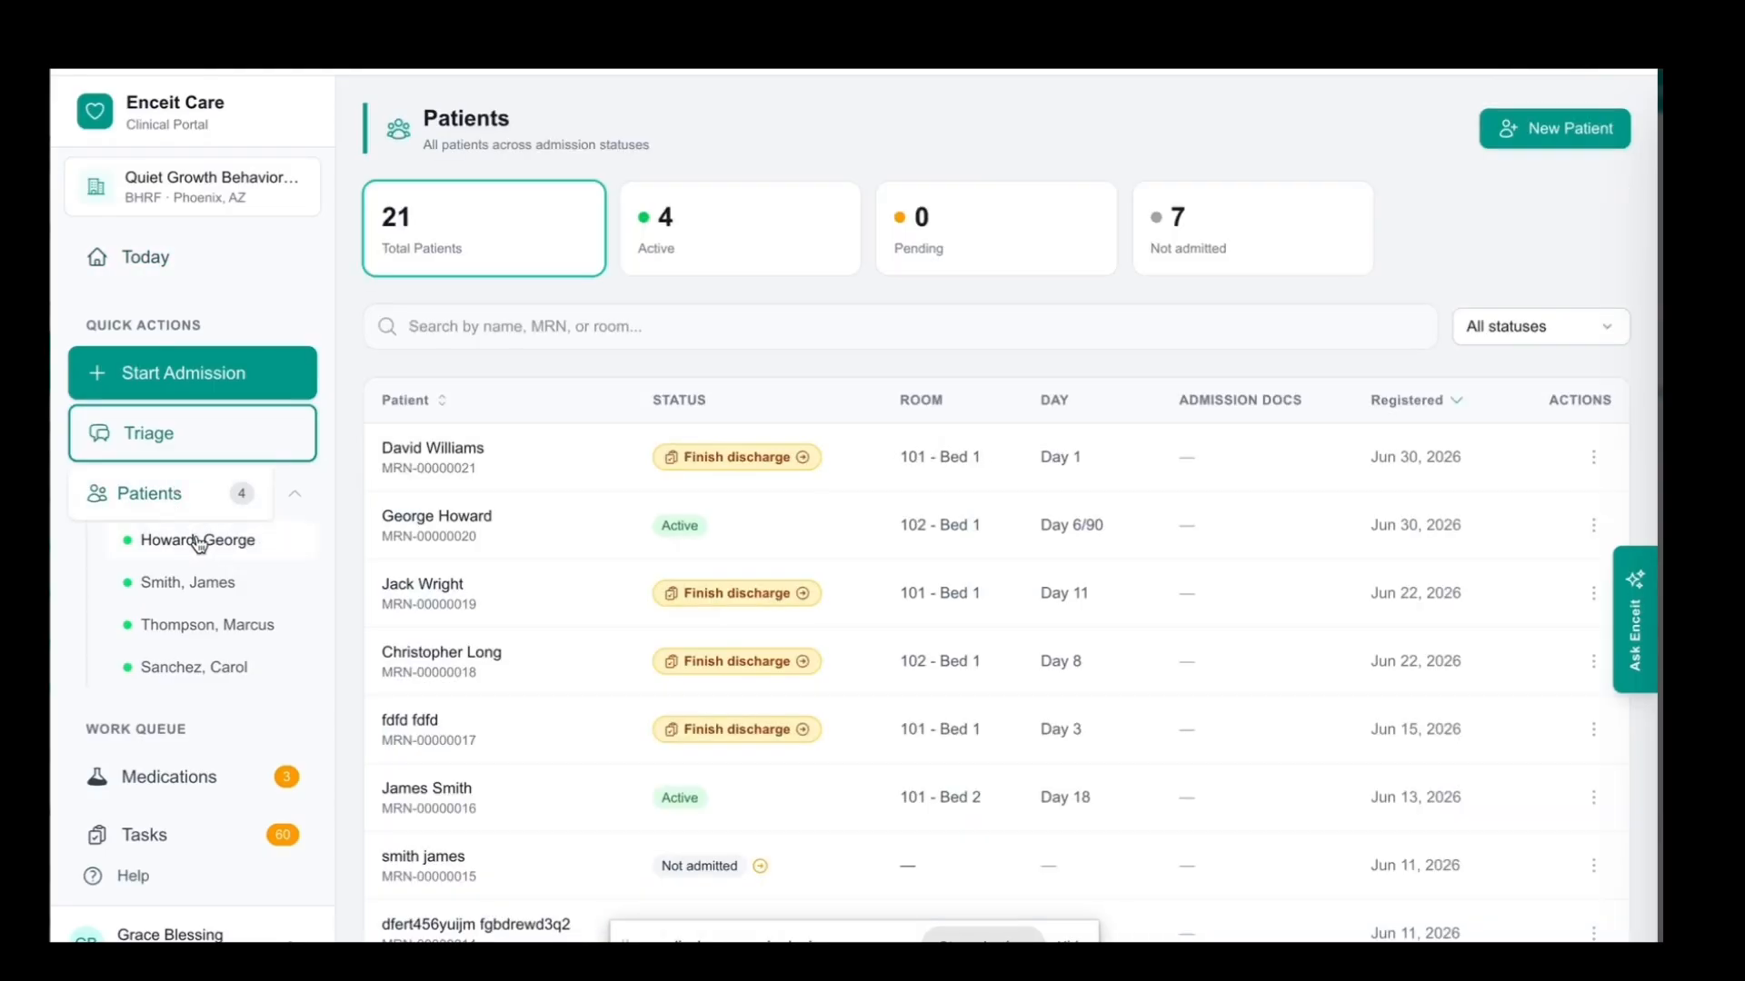
click(197, 540)
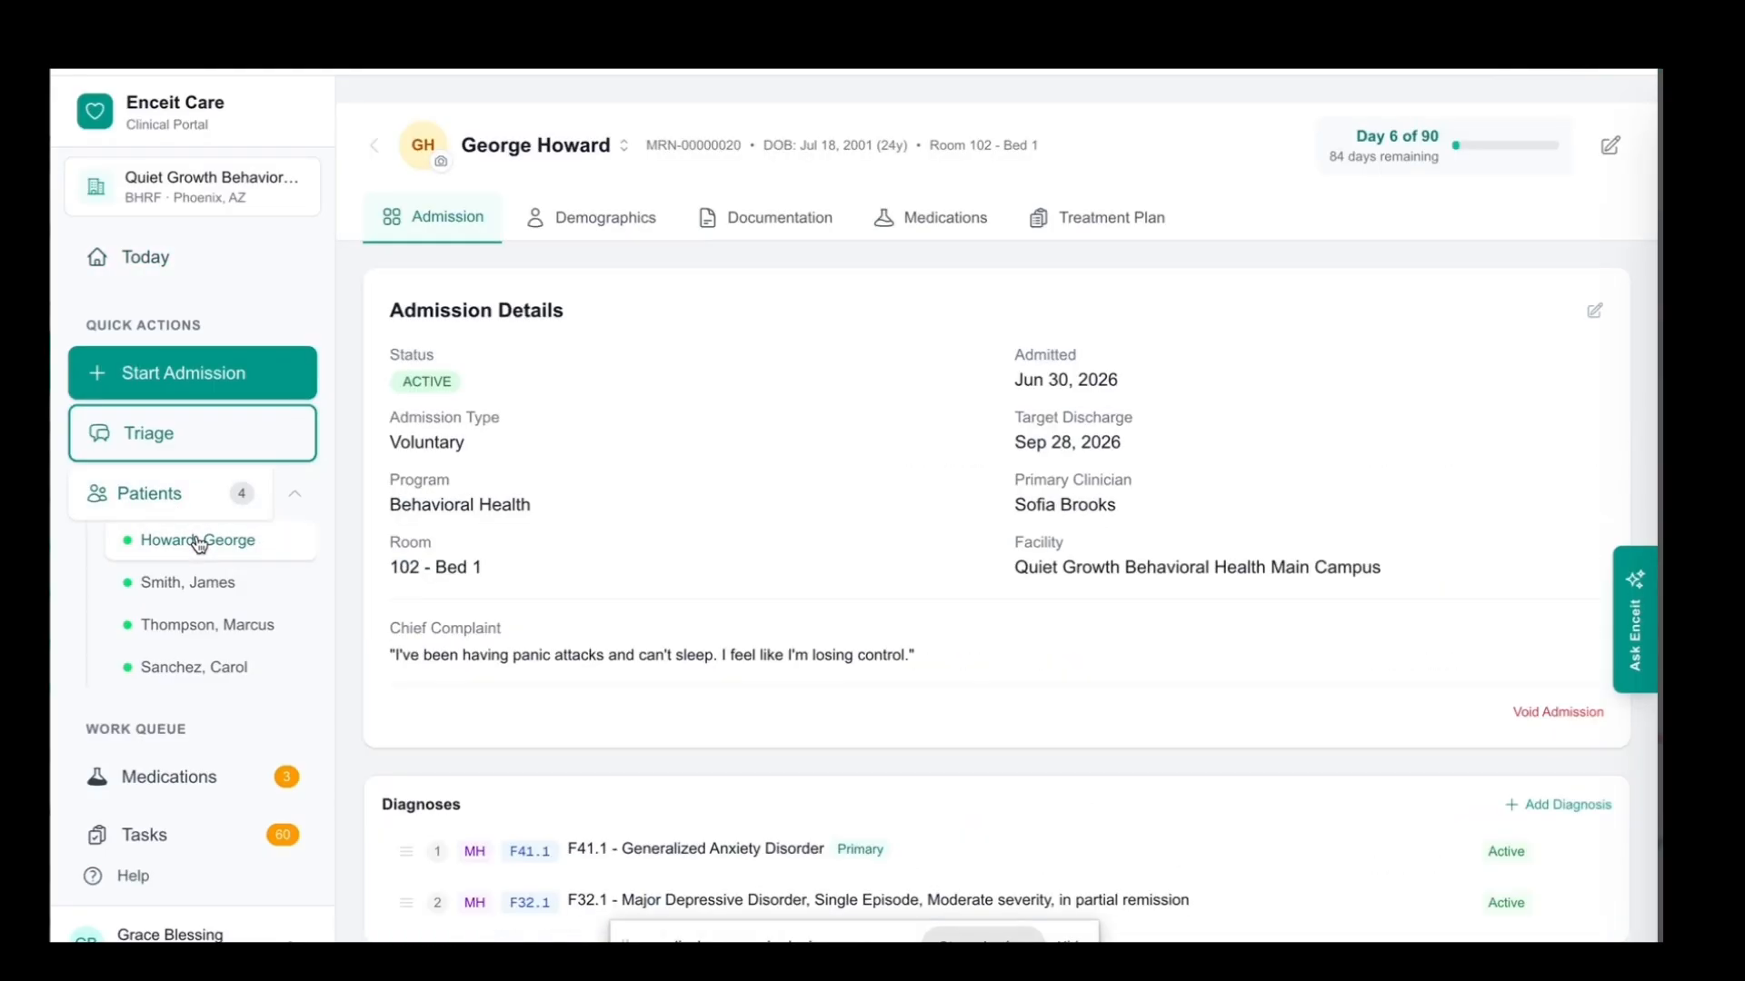
click(946, 219)
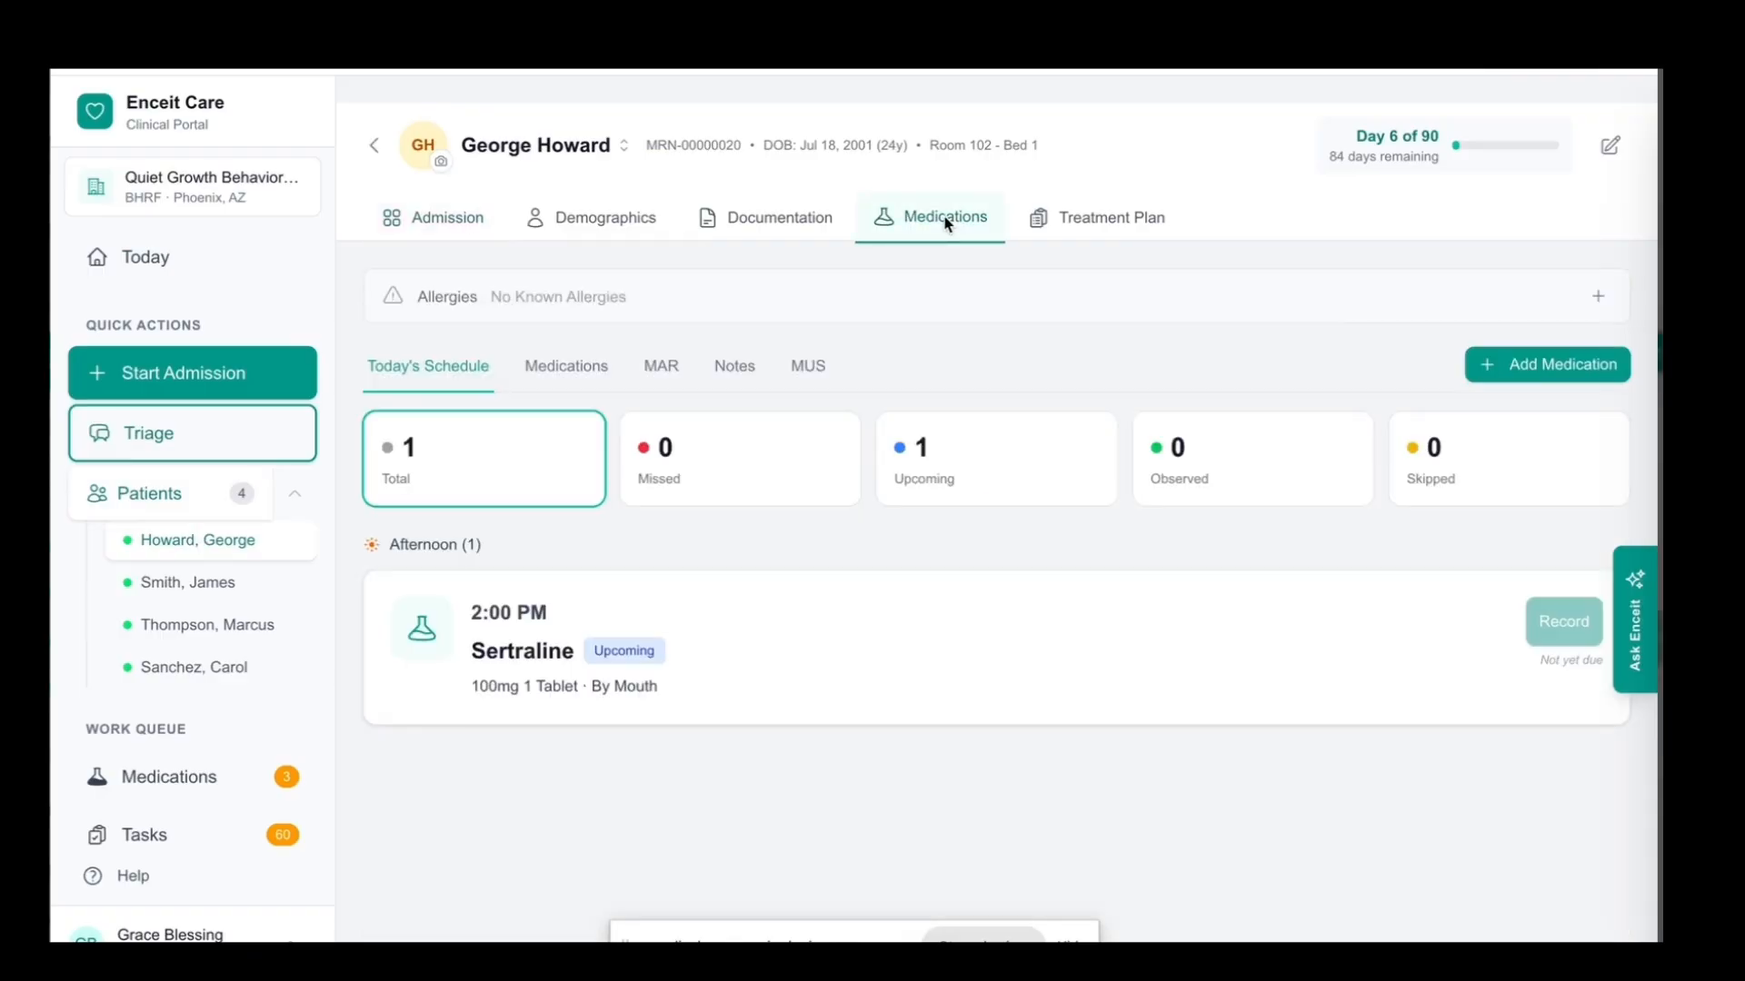
Start a new medication entry named Paracetamol with a strength of 100 mg and the form Tablet
click(1514, 365)
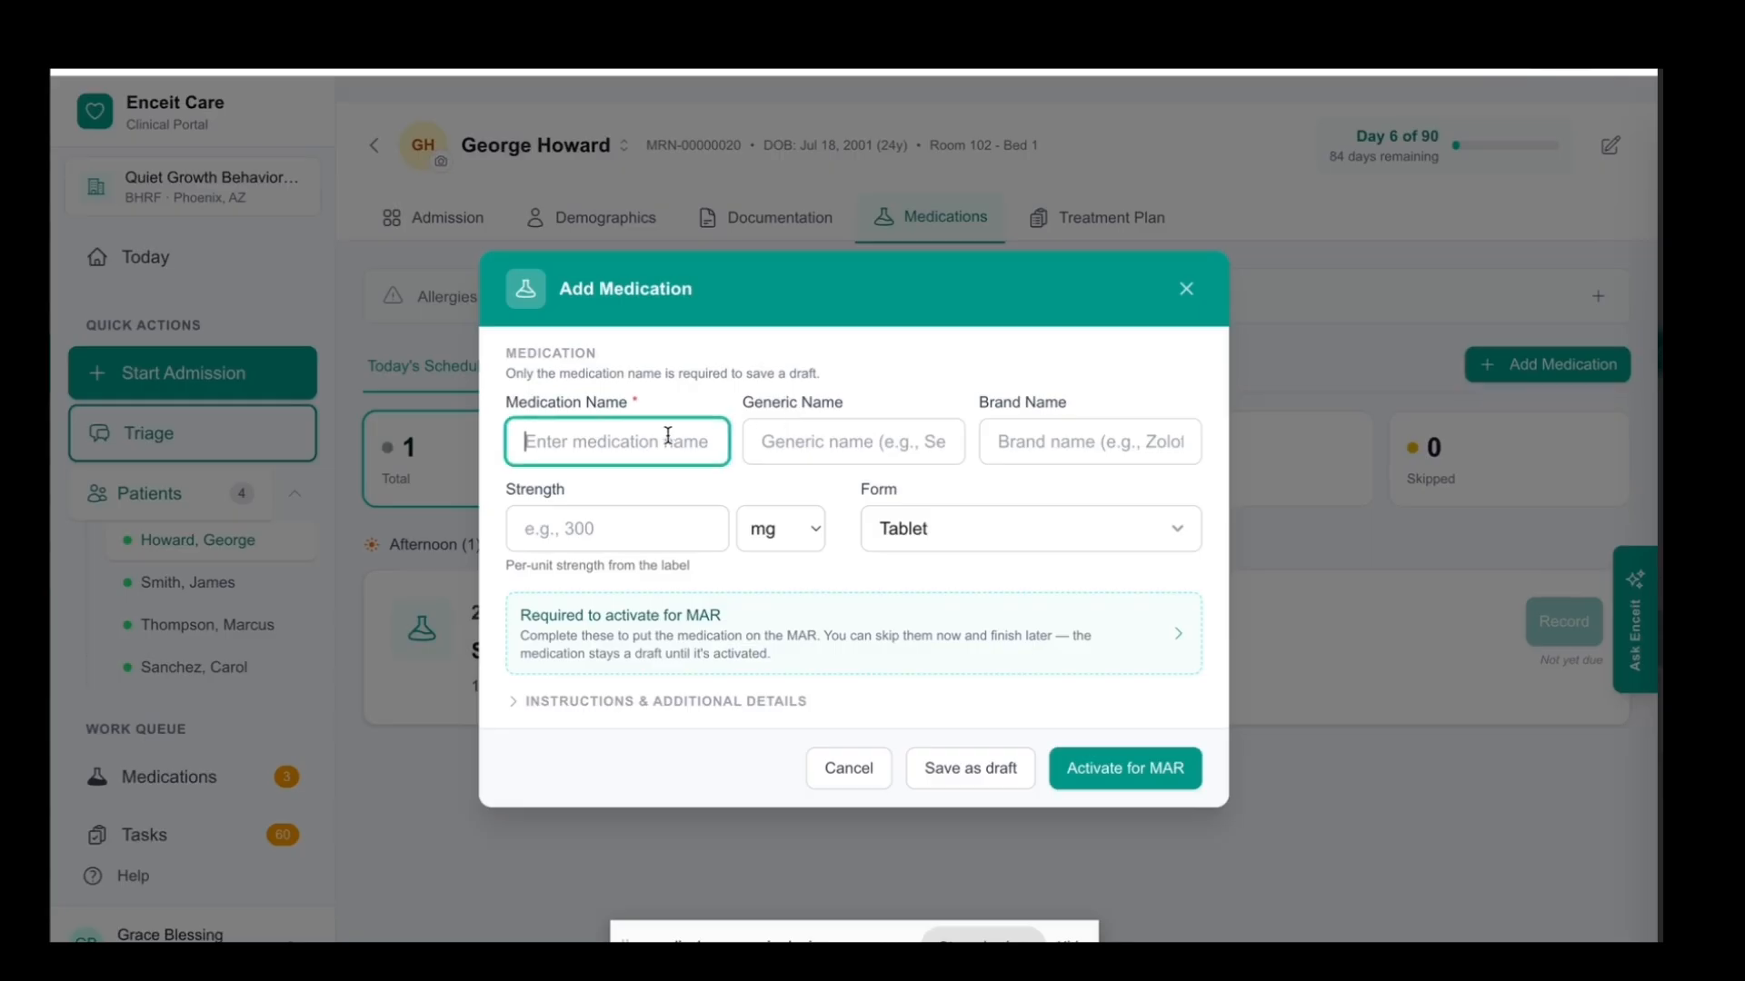
text(Parac)
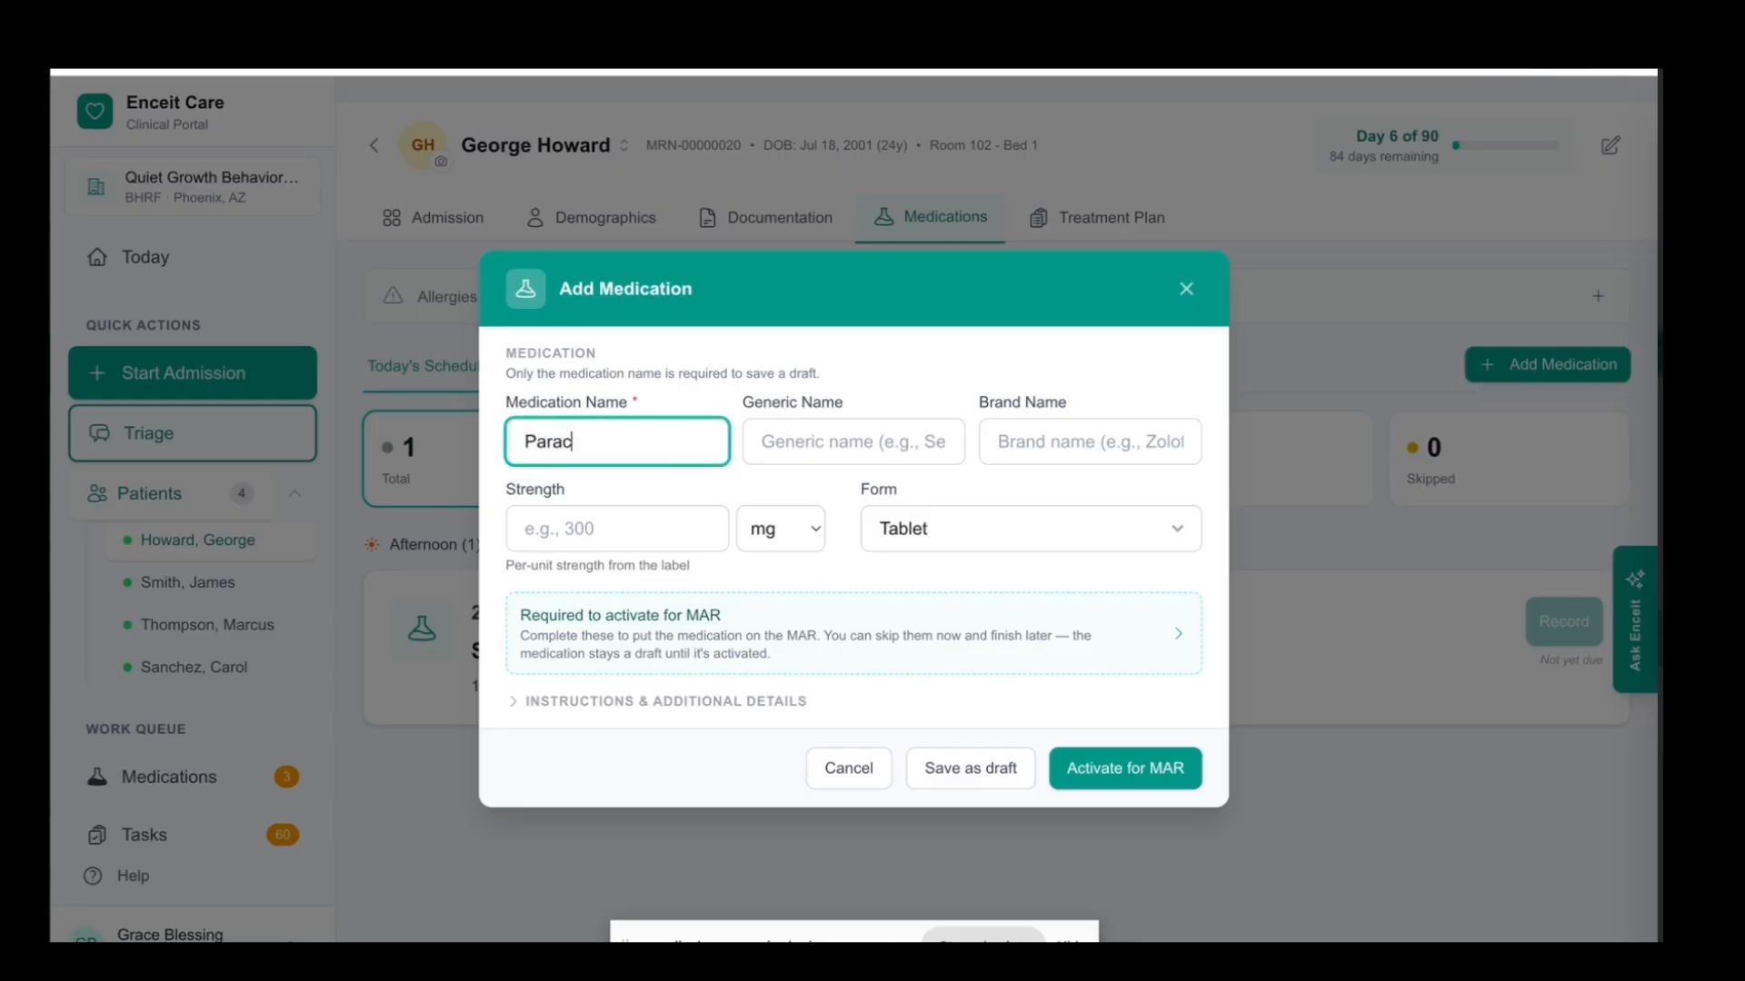
text(etamol)
click(865, 436)
click(1040, 439)
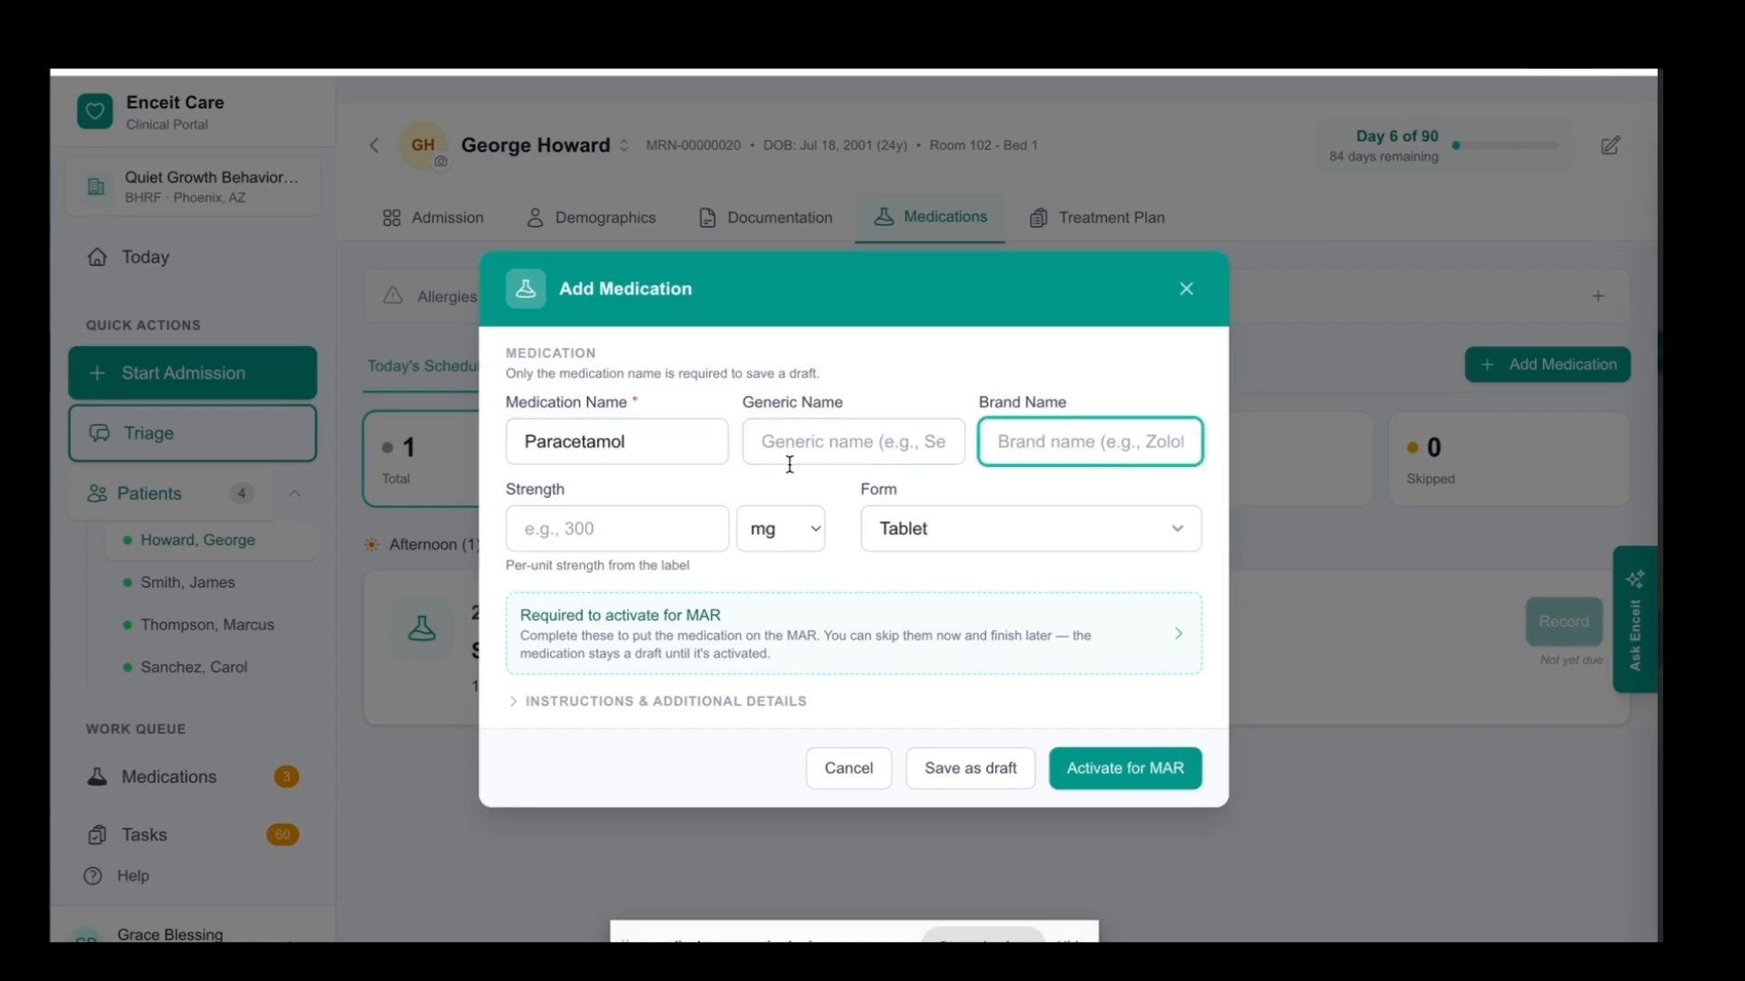
click(578, 534)
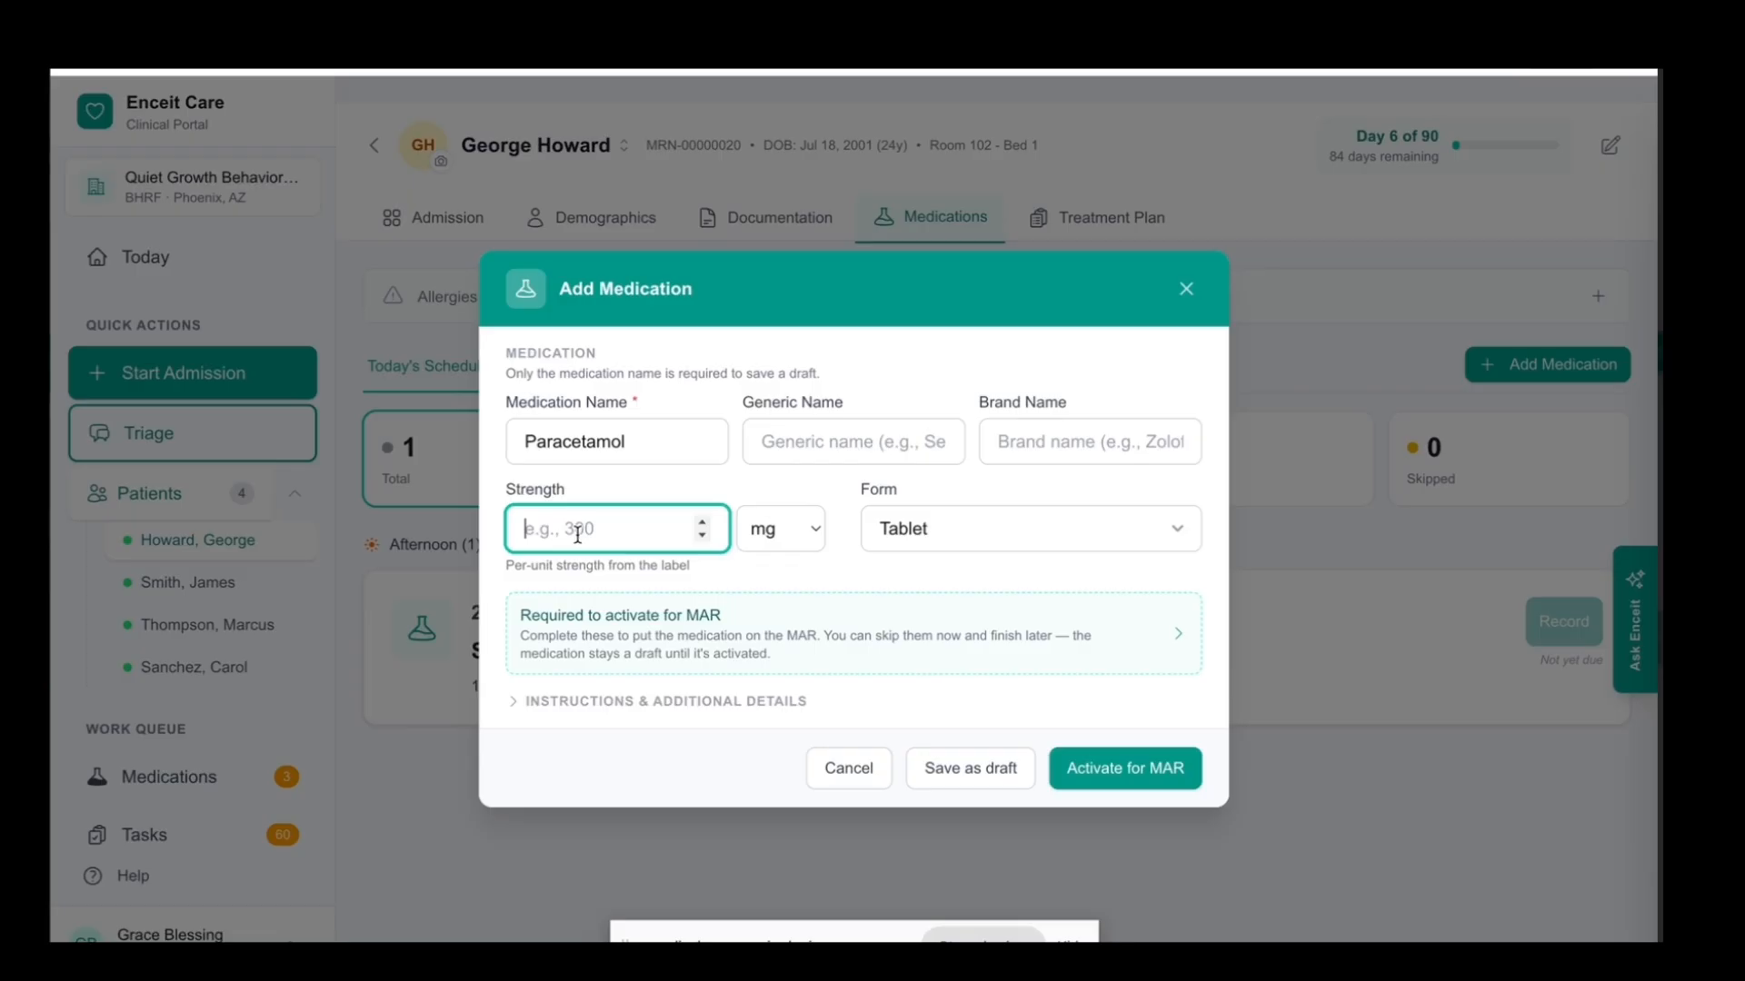
text(100)
click(946, 536)
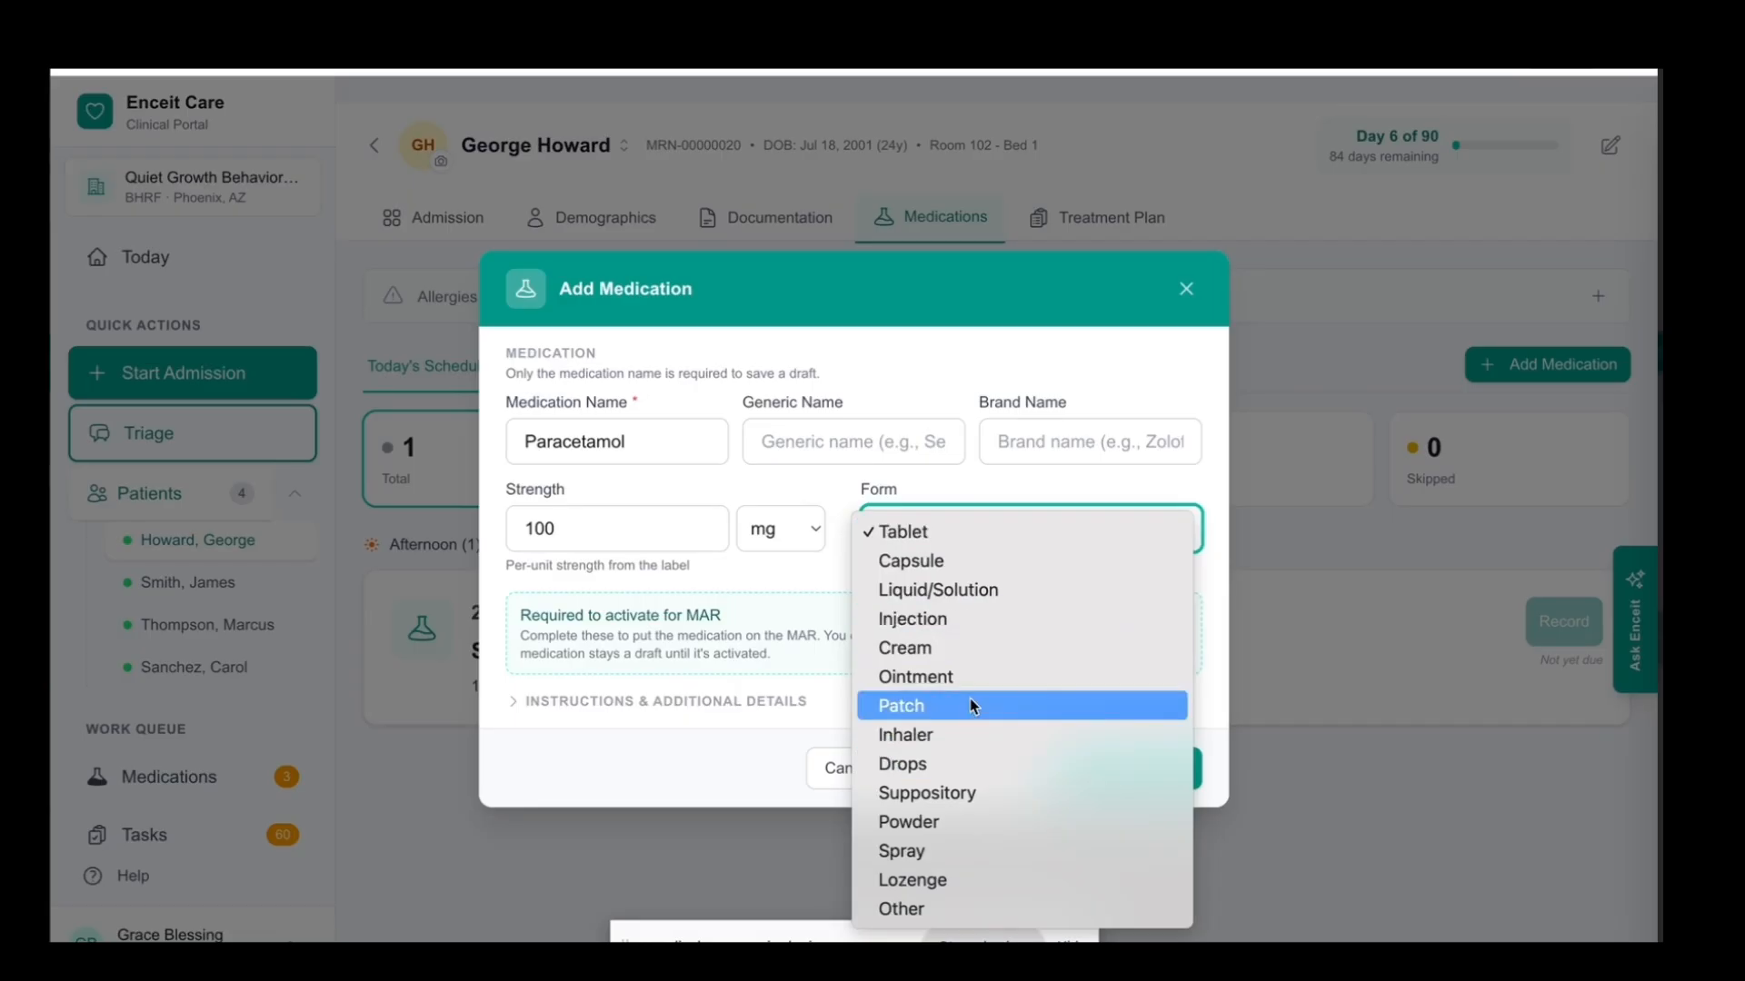
click(950, 536)
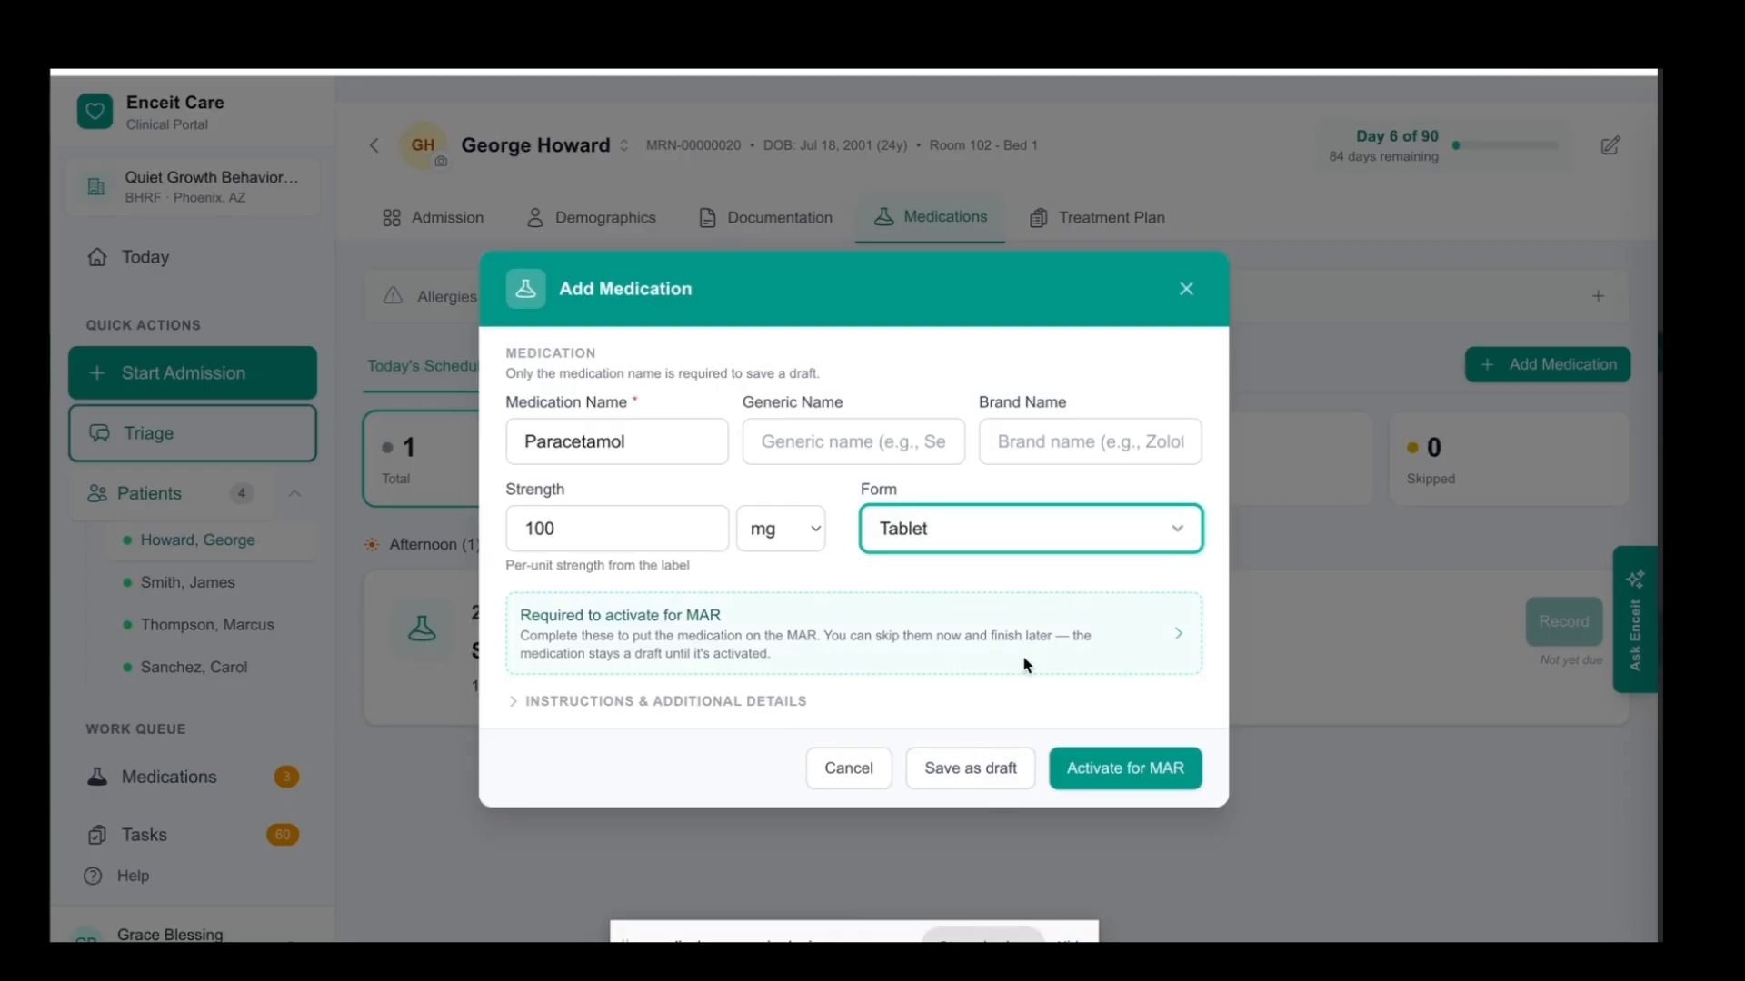
Reveal the details required for MAR activation, set the prescriber role to PA - Physician Assistant, and enter the prescriber's full name
click(1131, 775)
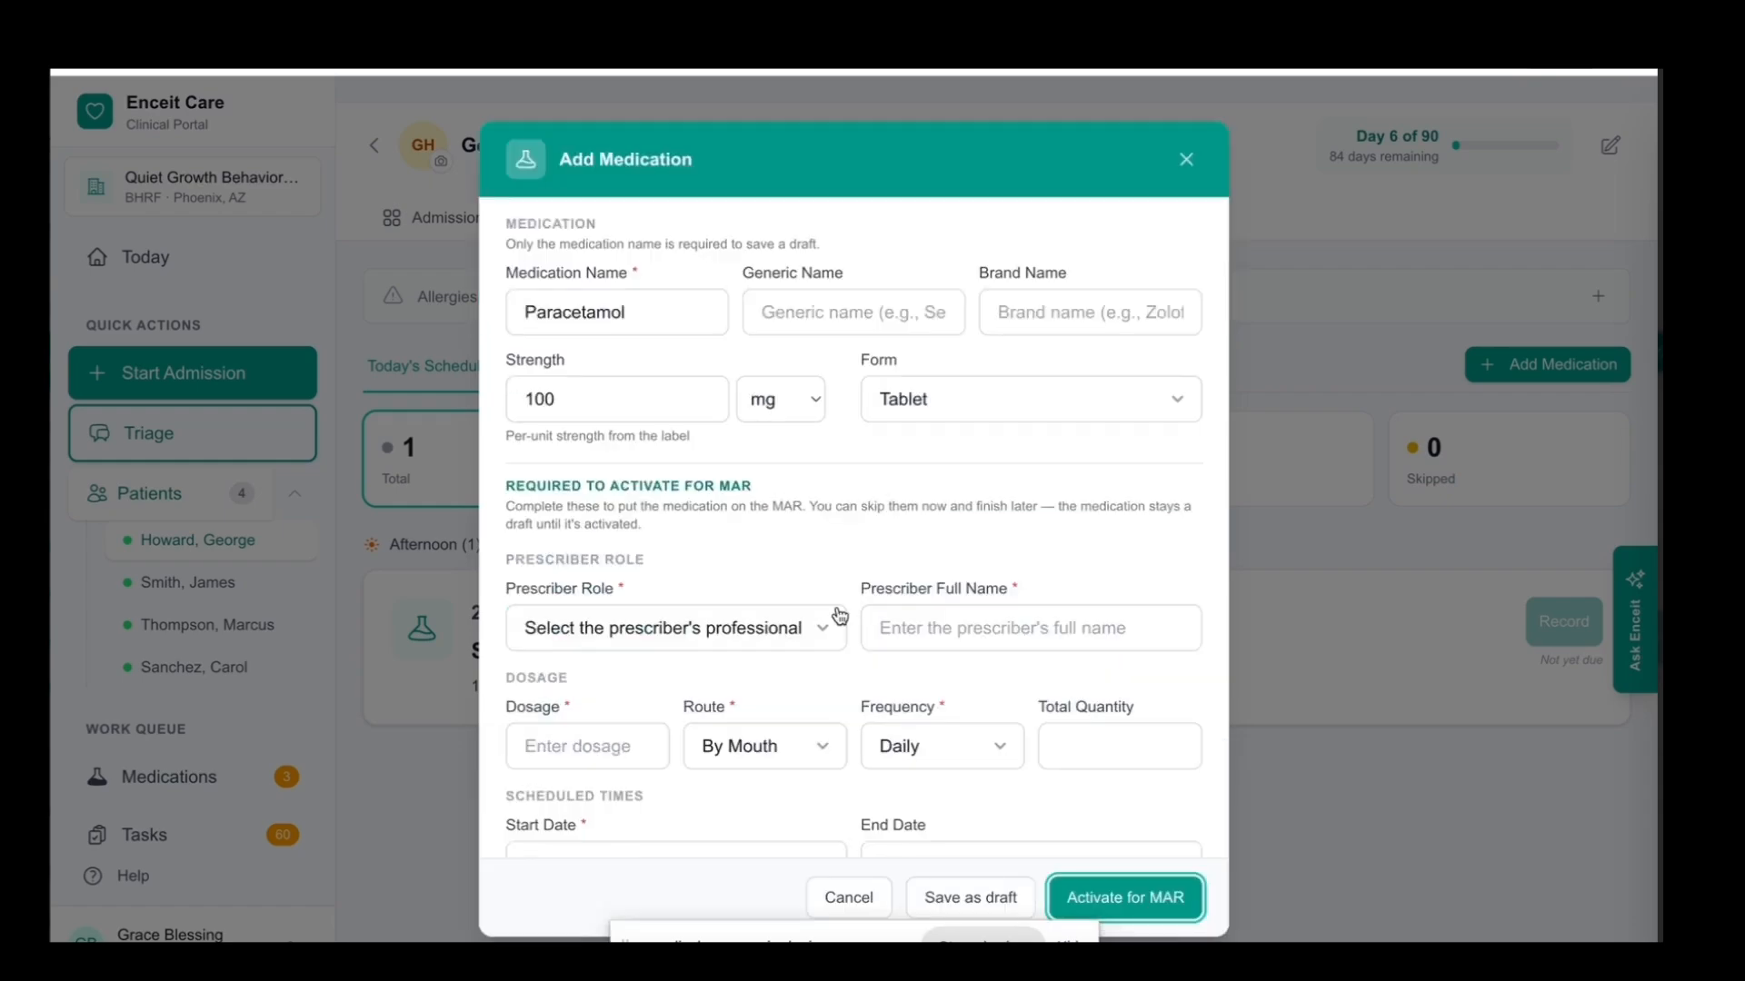
scroll(839, 617, down, 1)
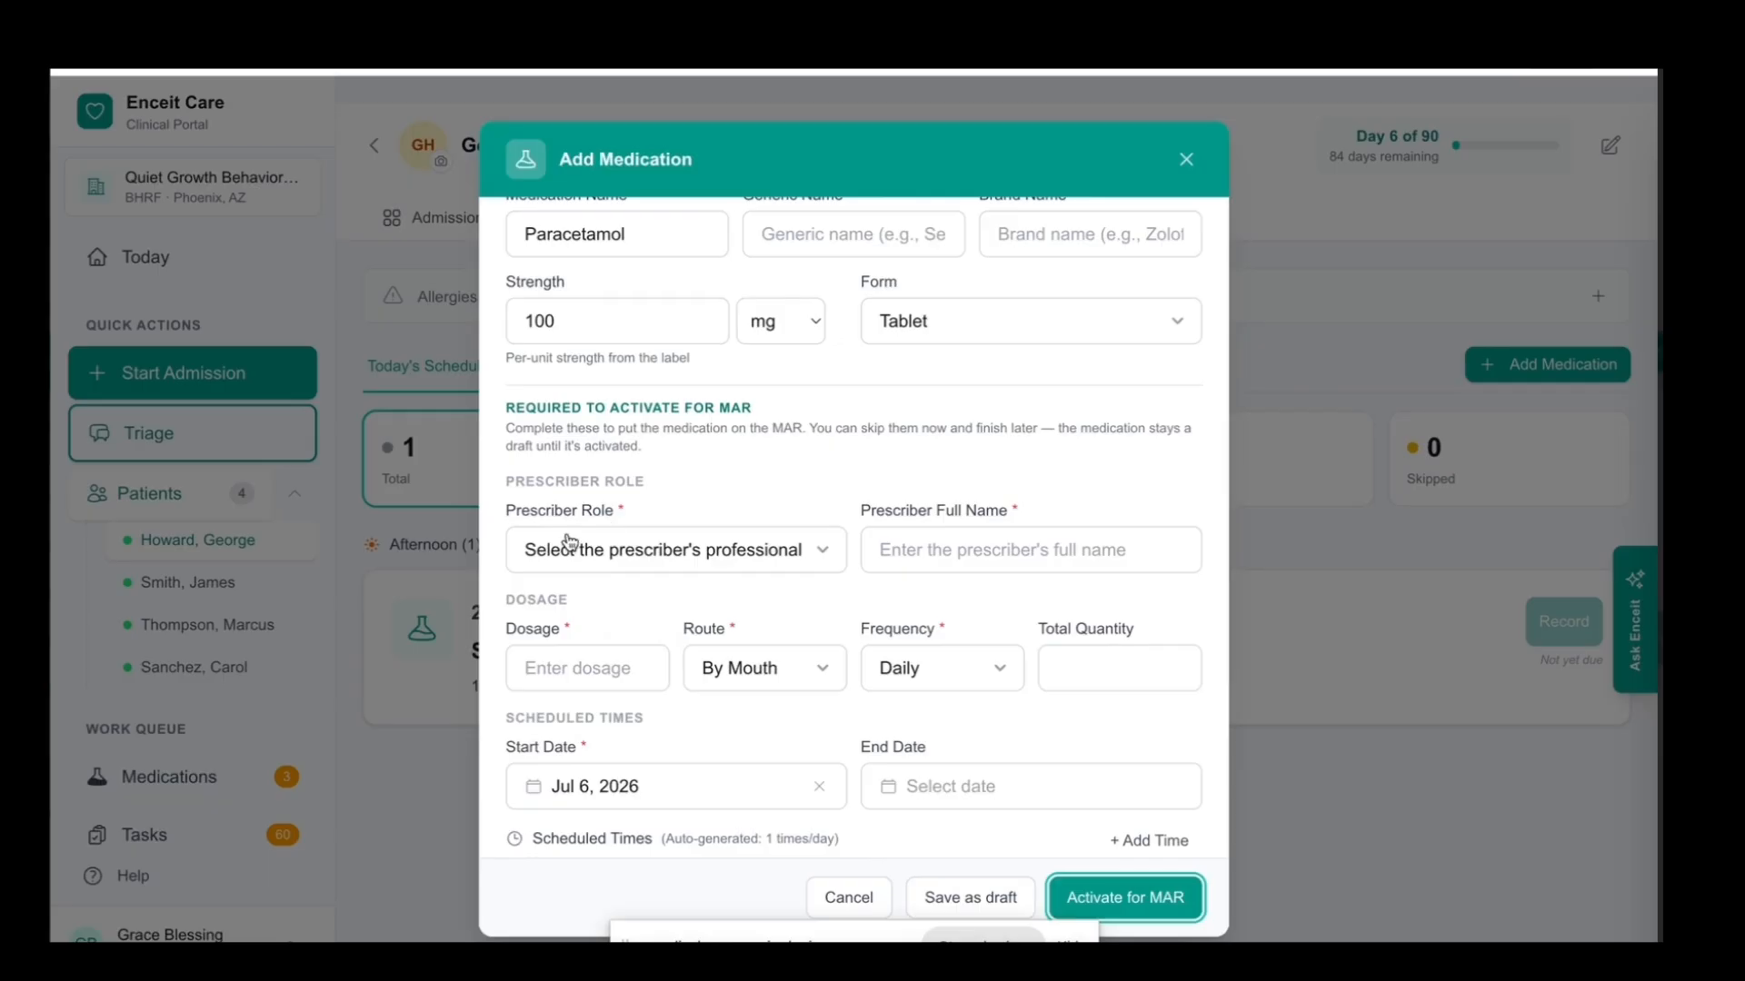
scroll(818, 555, down, 1)
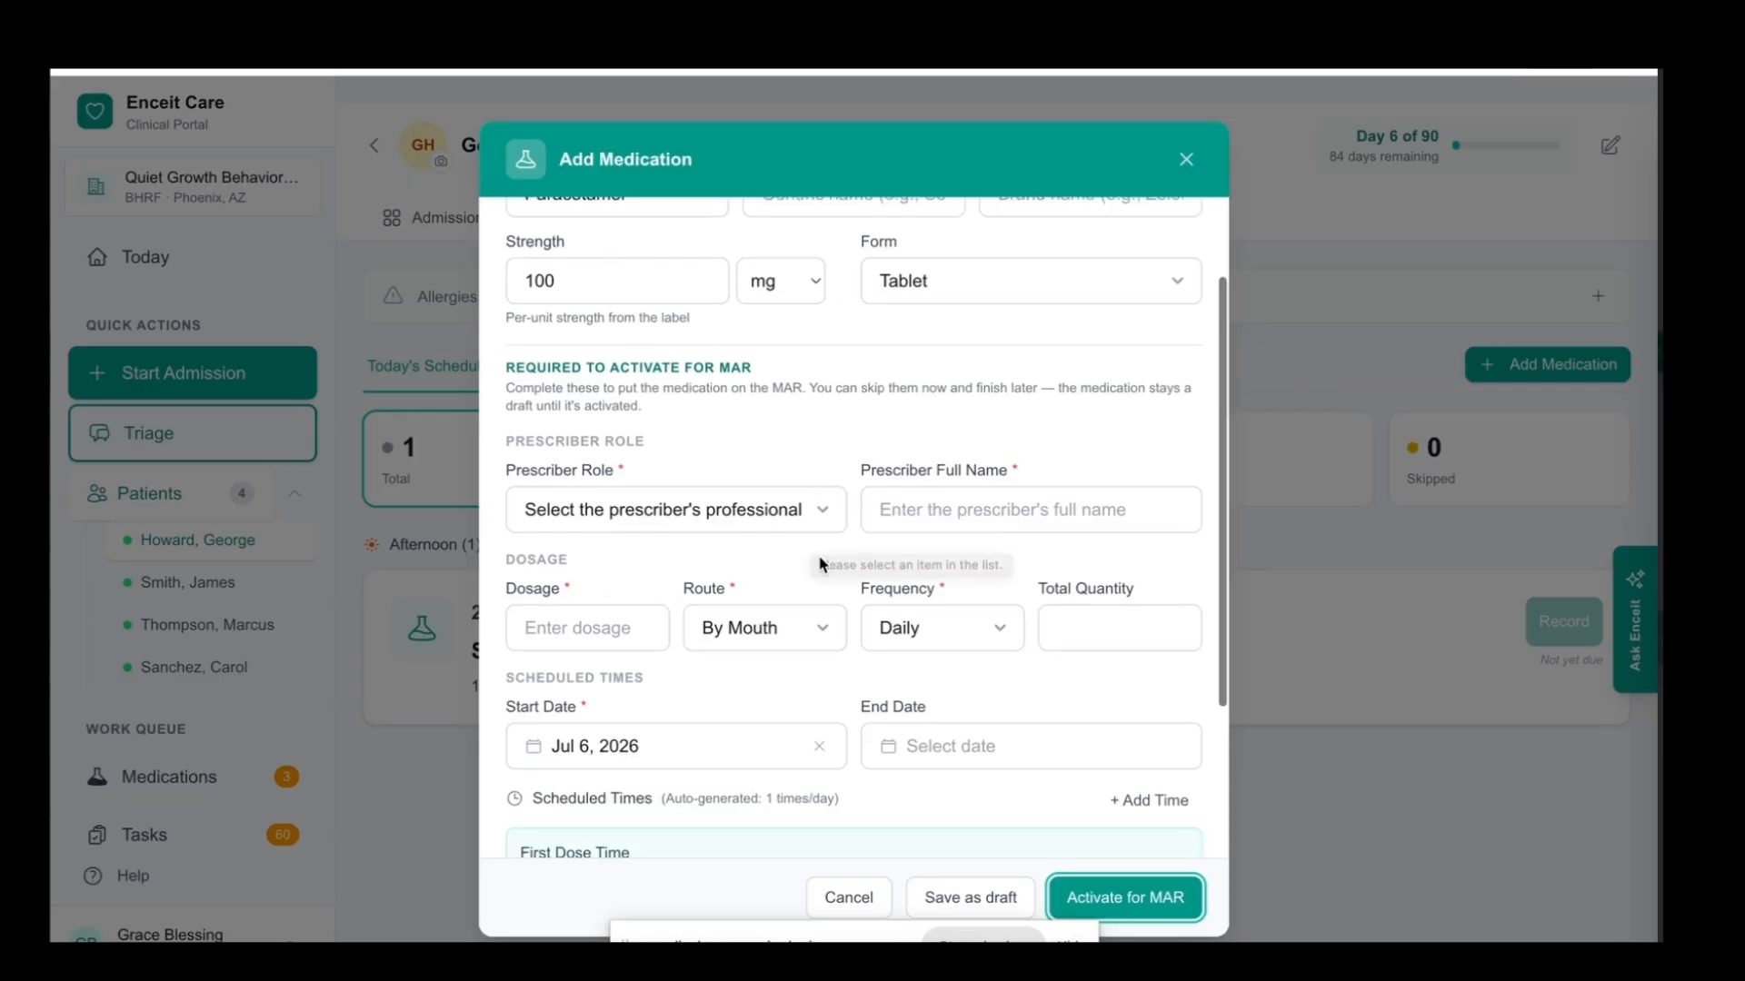
click(819, 511)
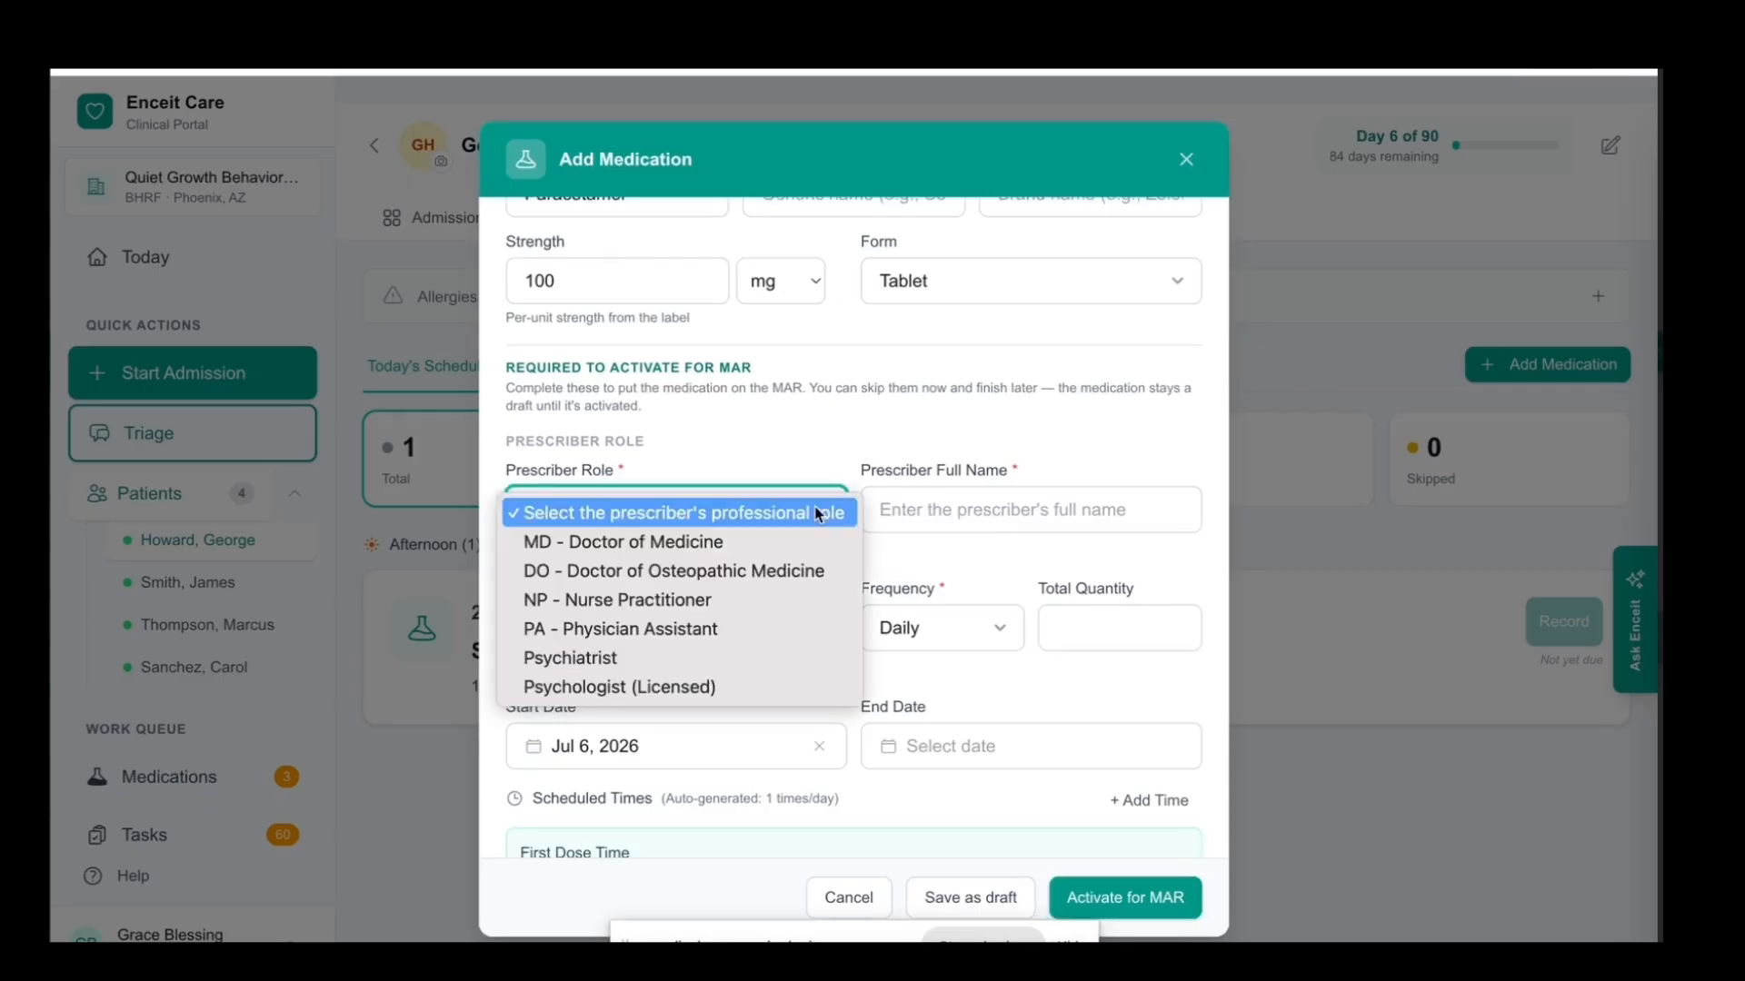
click(651, 639)
click(925, 517)
text(g)
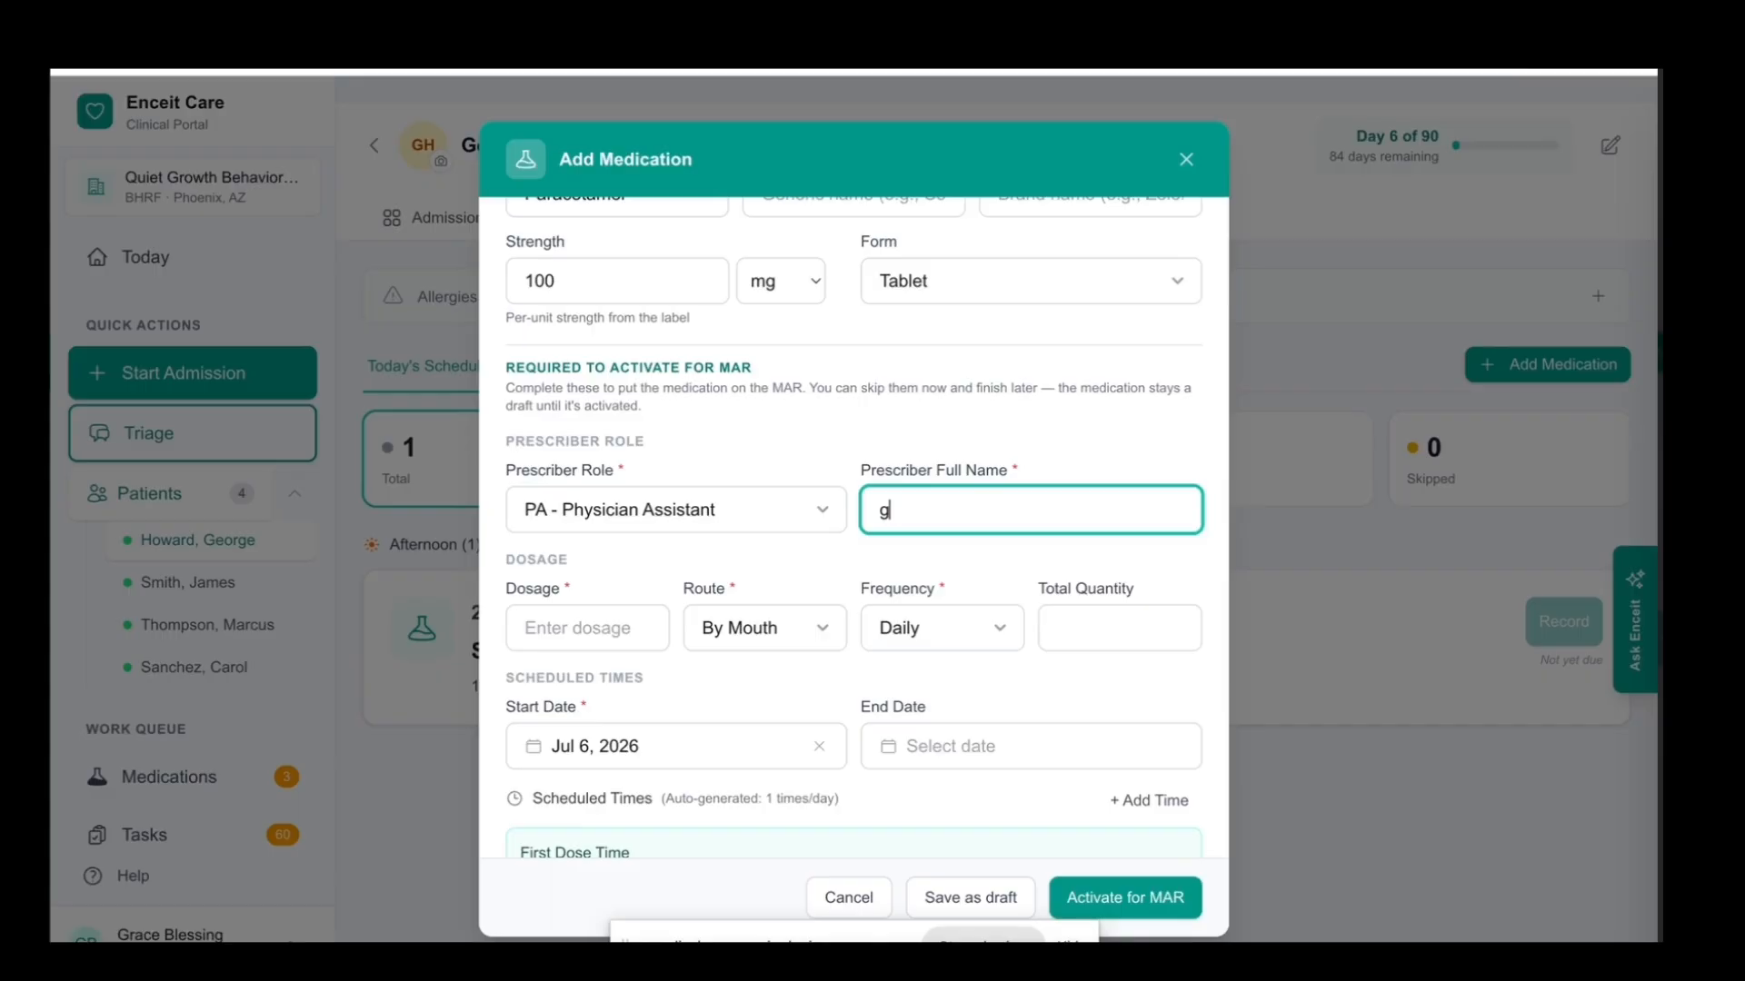
key(BackSpace)
text(g)
key(BackSpace)
Set the medication's dosage to 1 and its route to By Mouth
click(604, 624)
text(1)
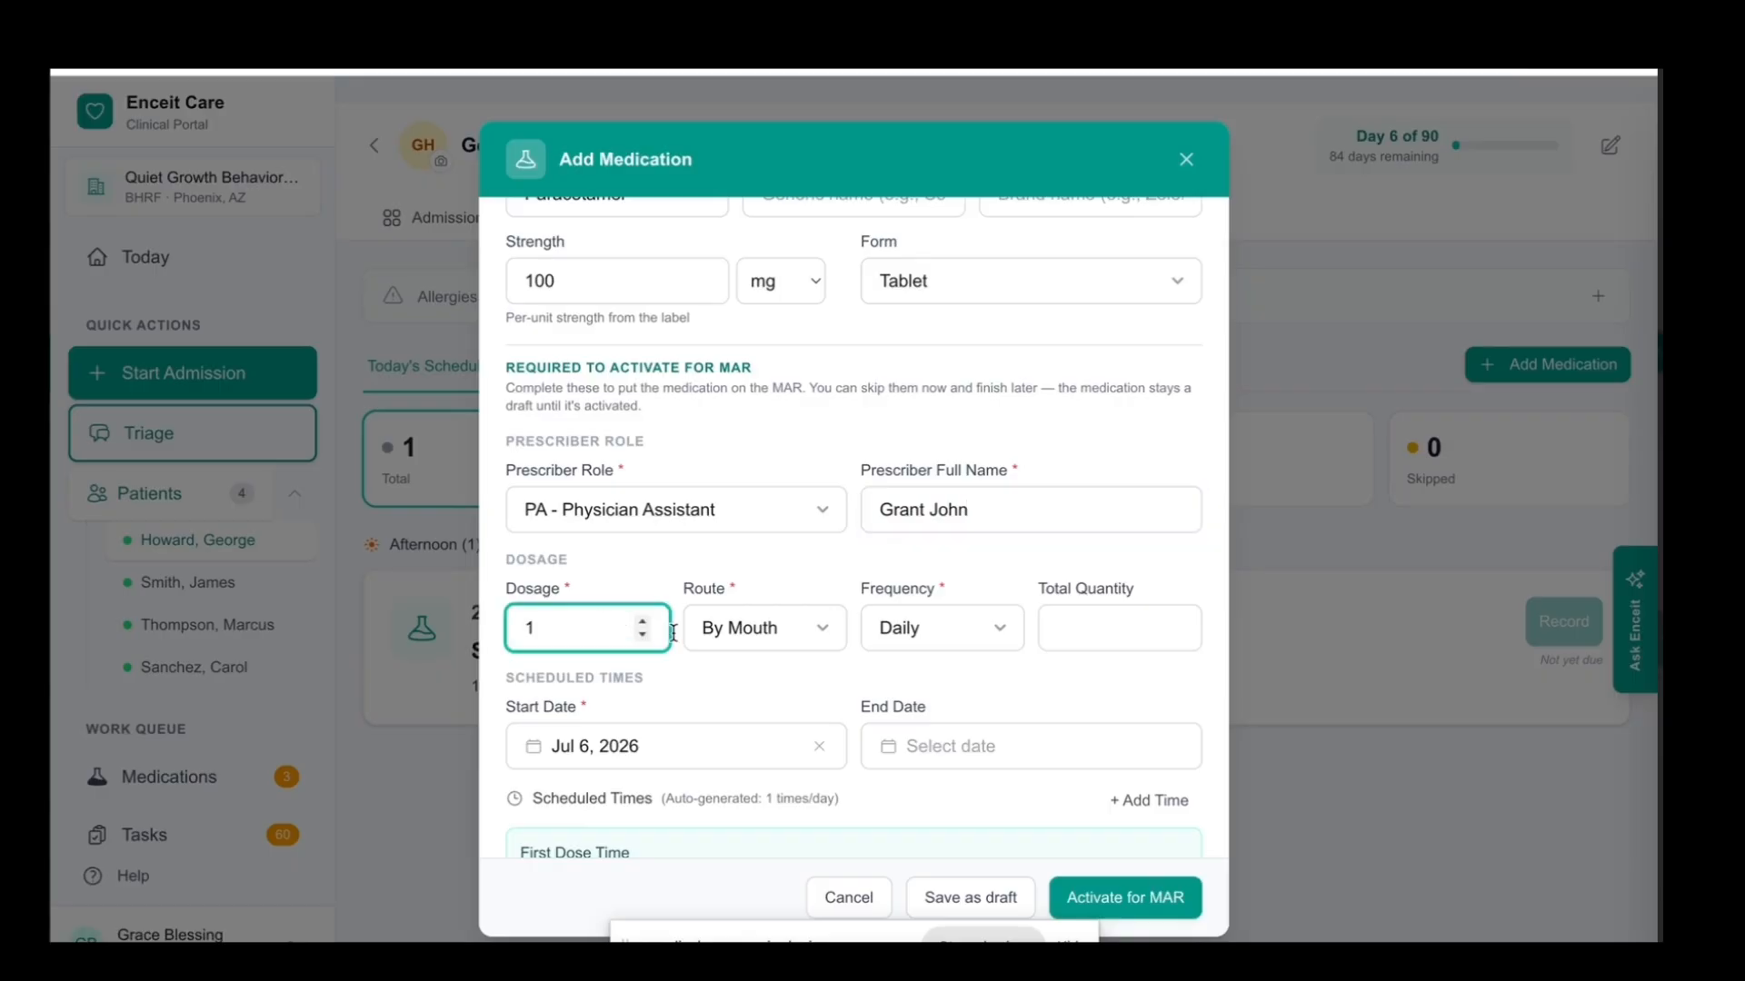
click(695, 663)
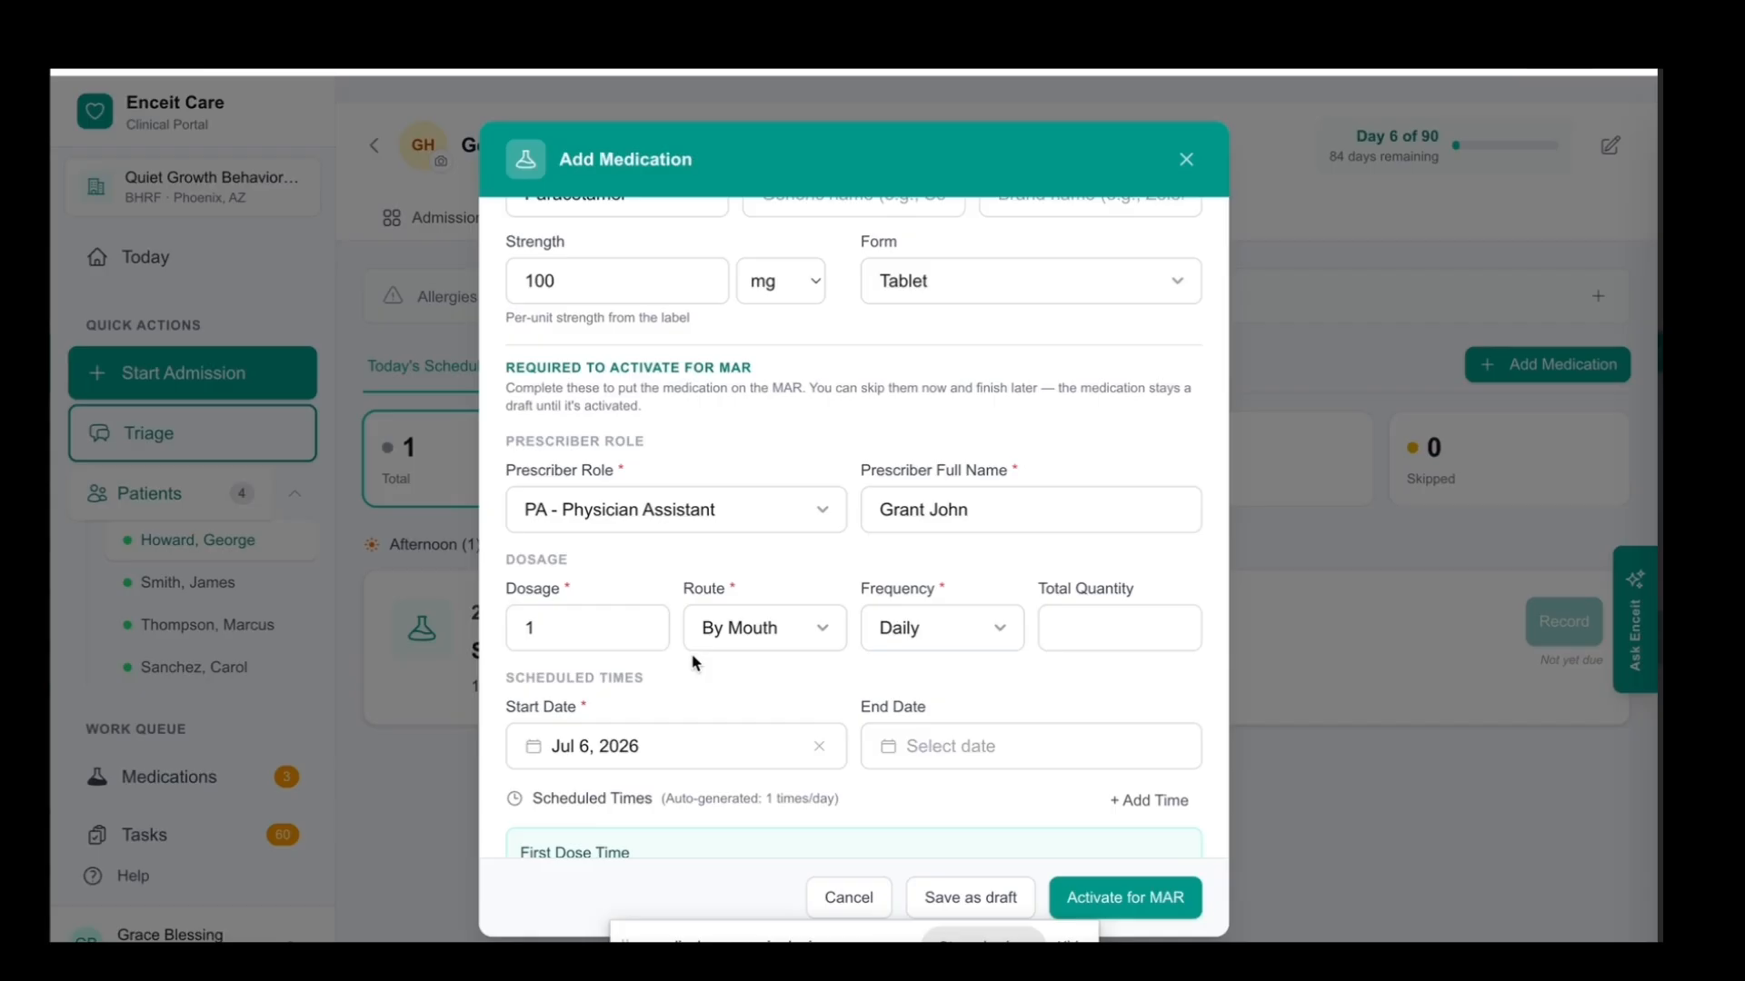
click(817, 636)
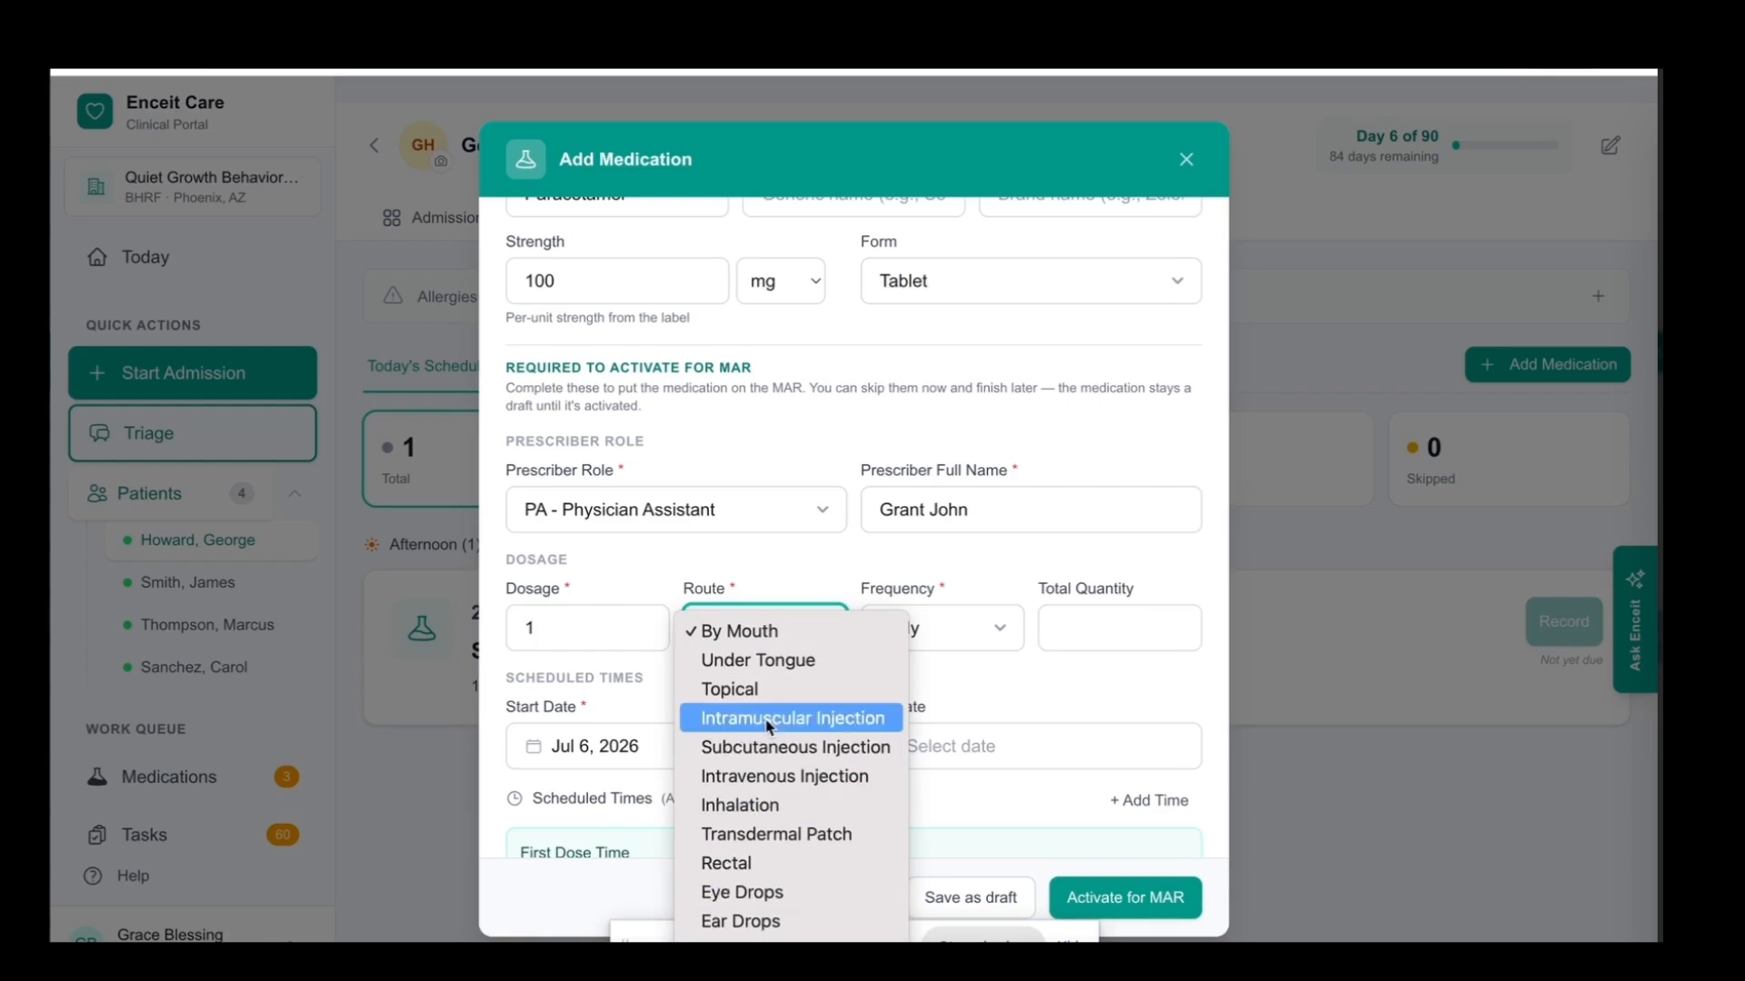
click(755, 629)
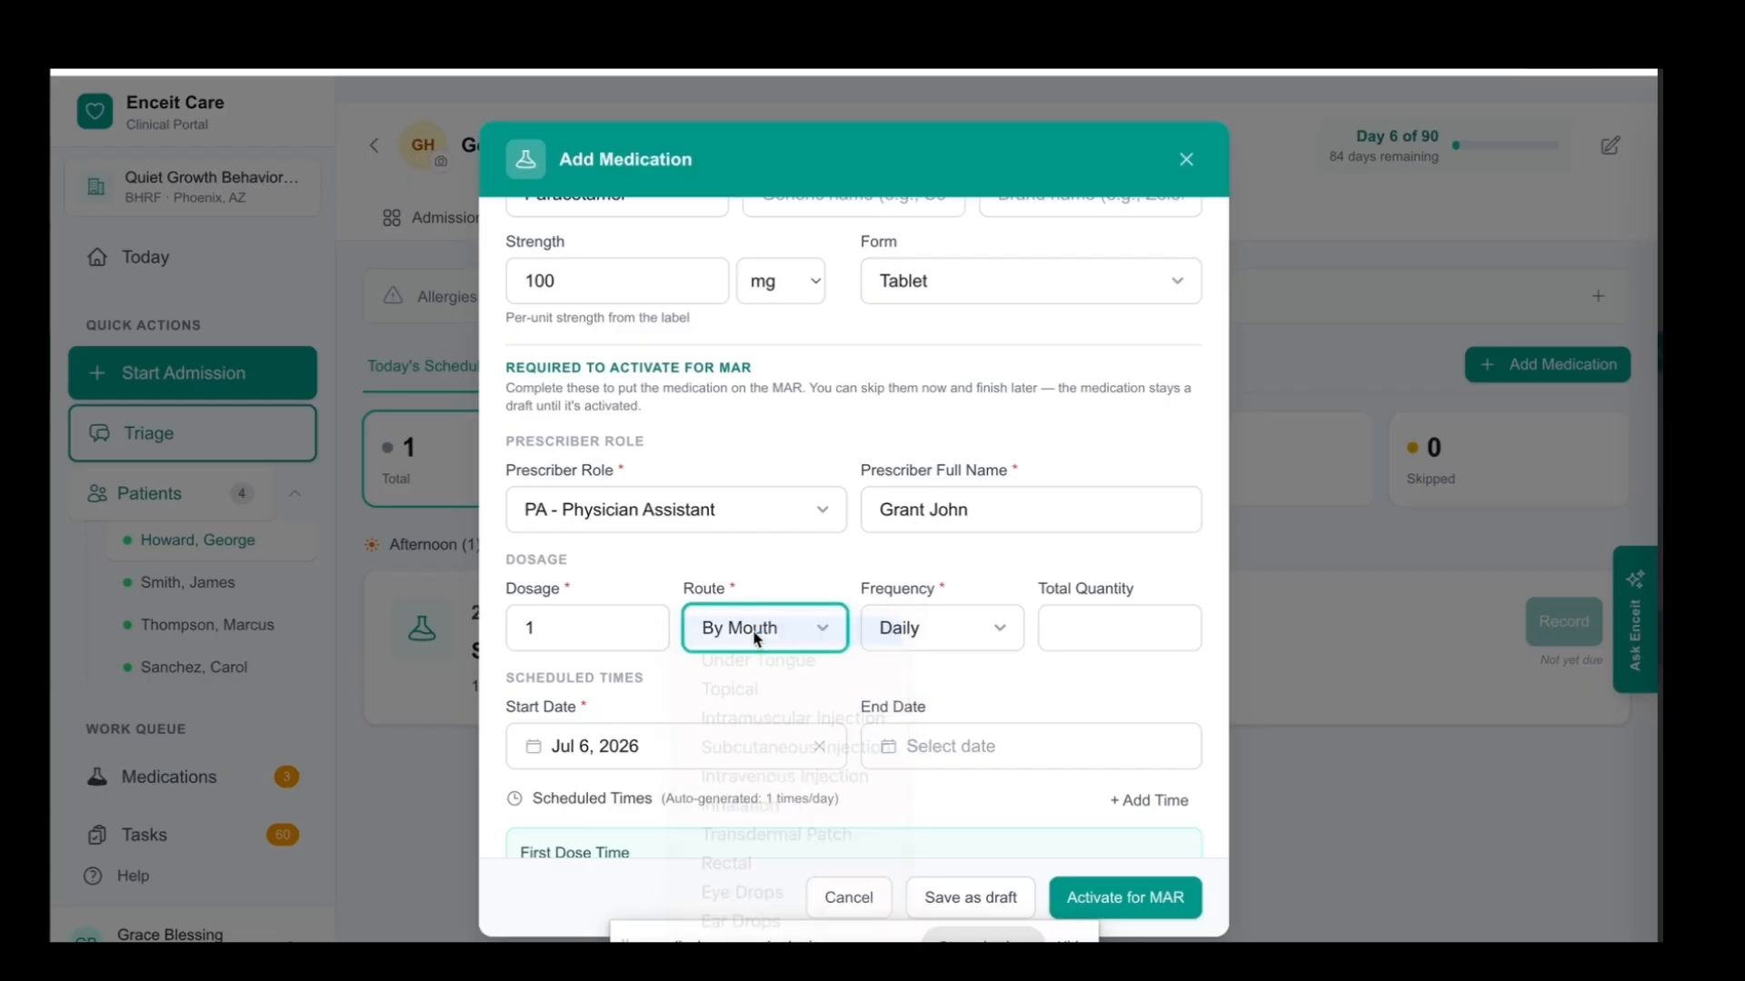
Set the frequency to Every 8 Hours (3x Daily) and the total quantity to 20
scroll(949, 653, down, 1)
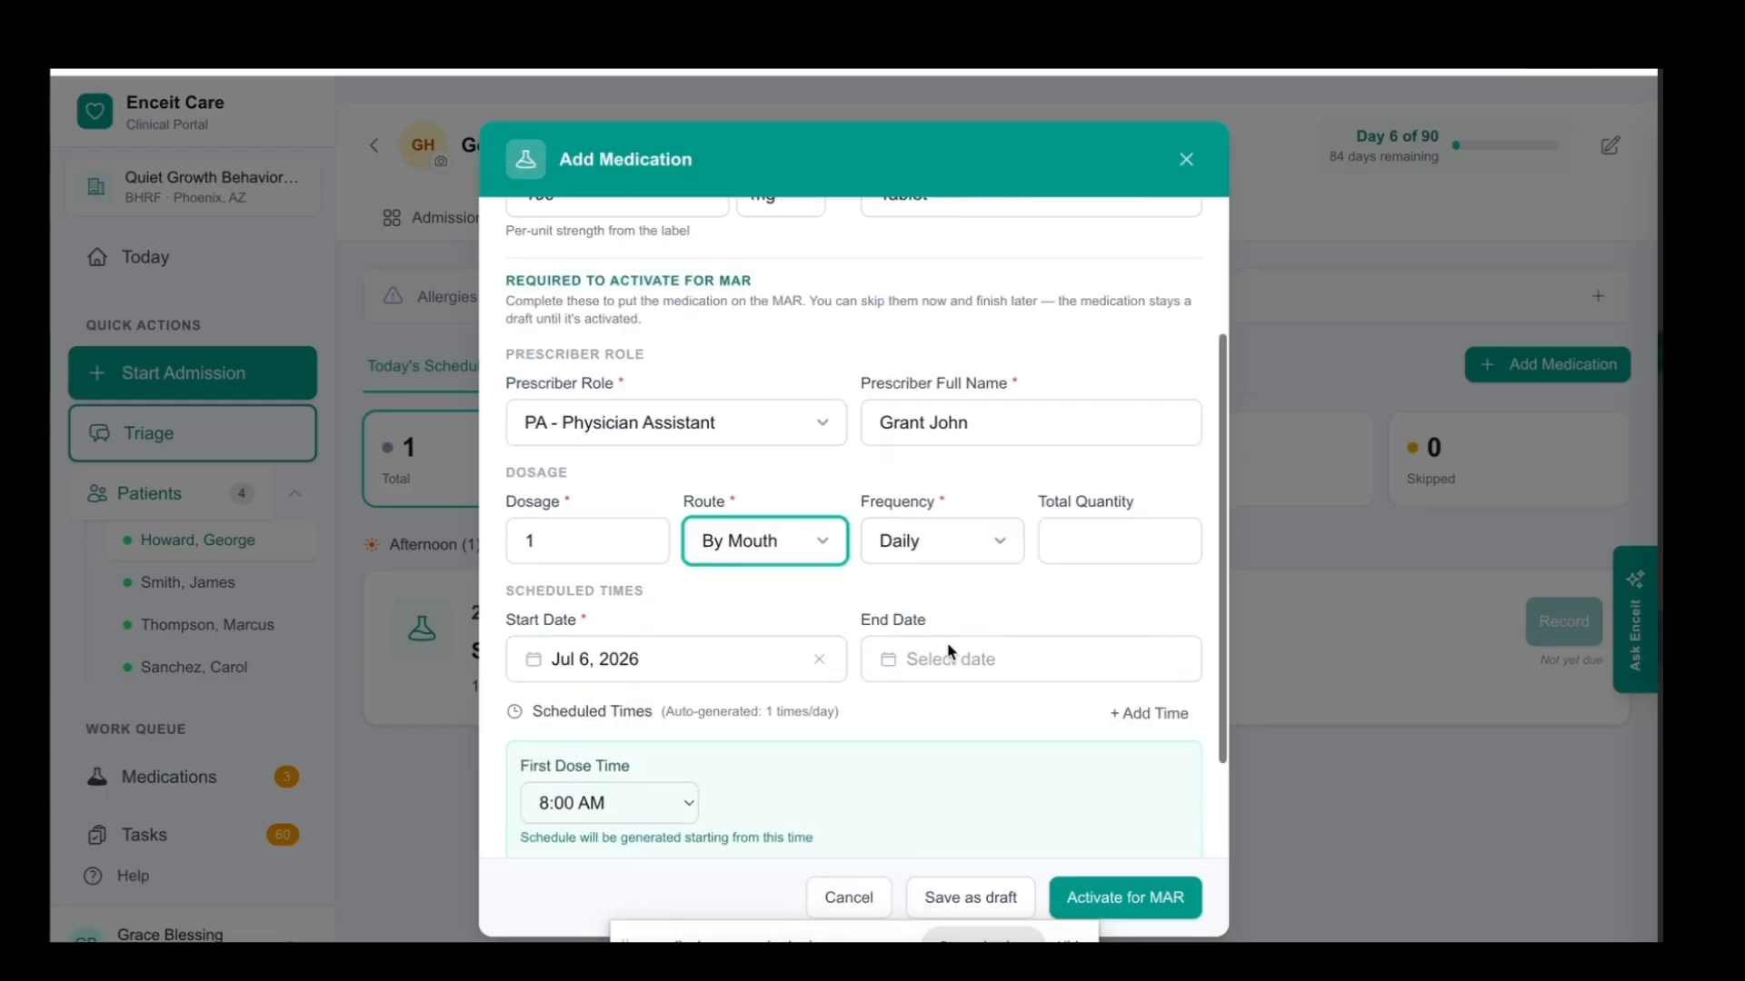
click(989, 545)
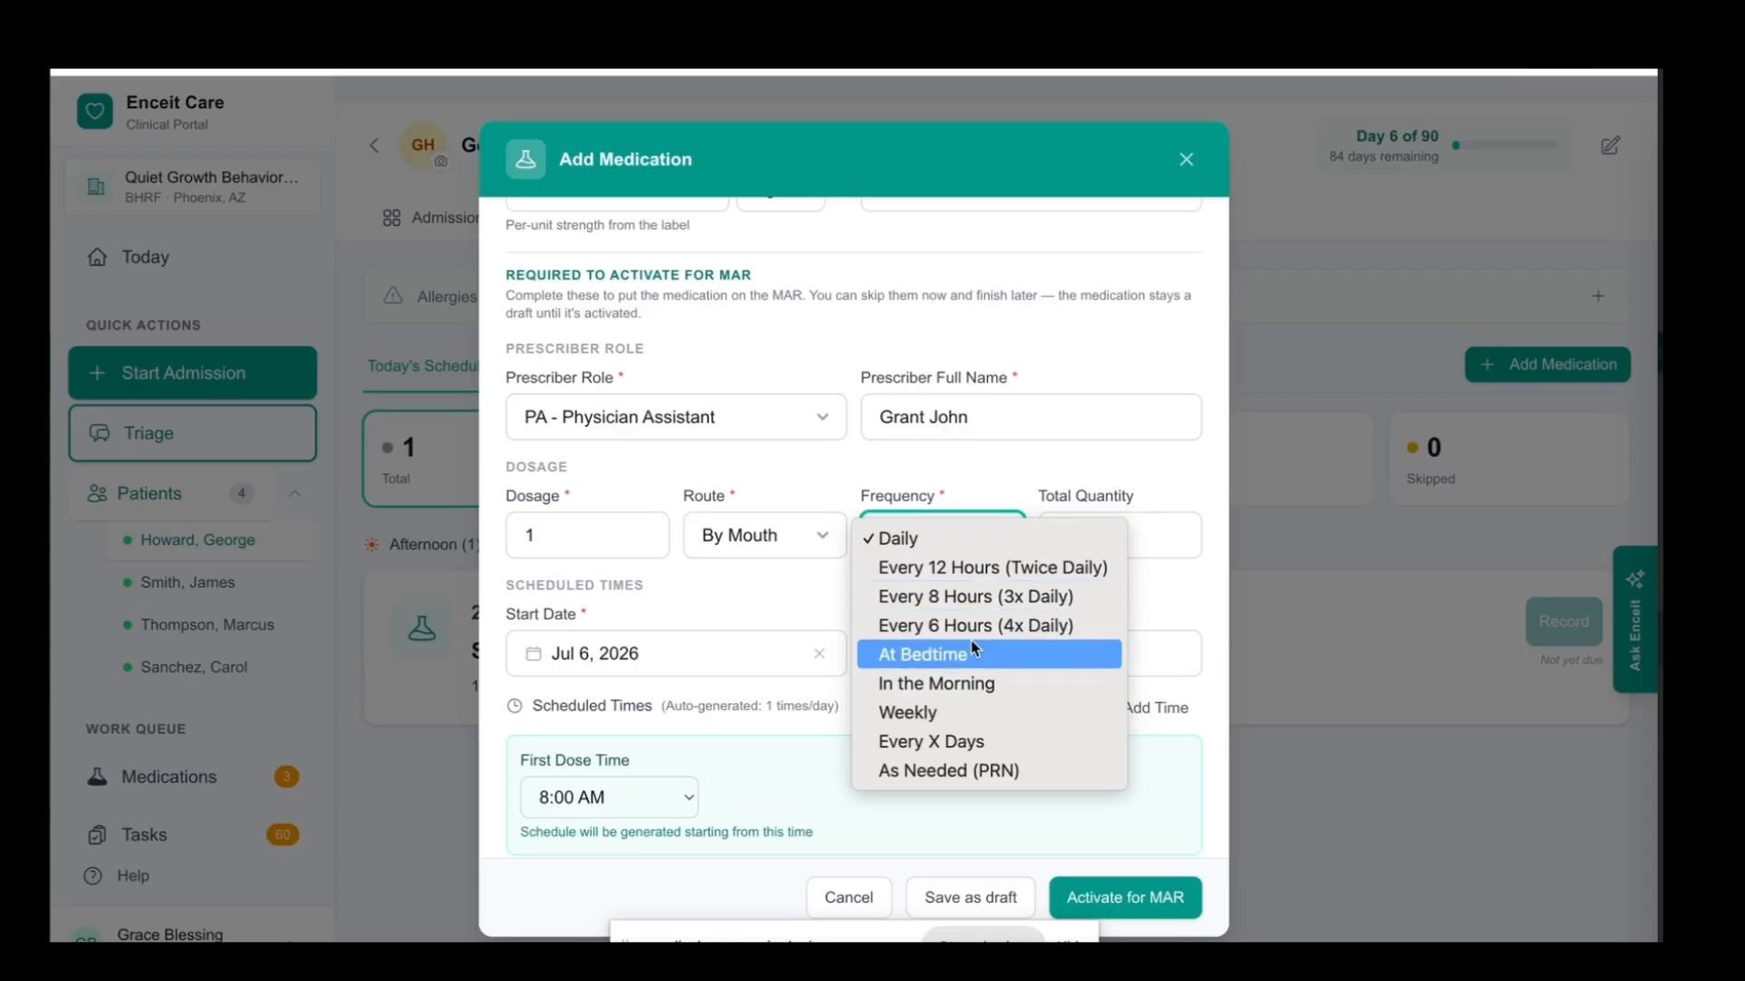
click(973, 605)
scroll(1008, 602, down, 1)
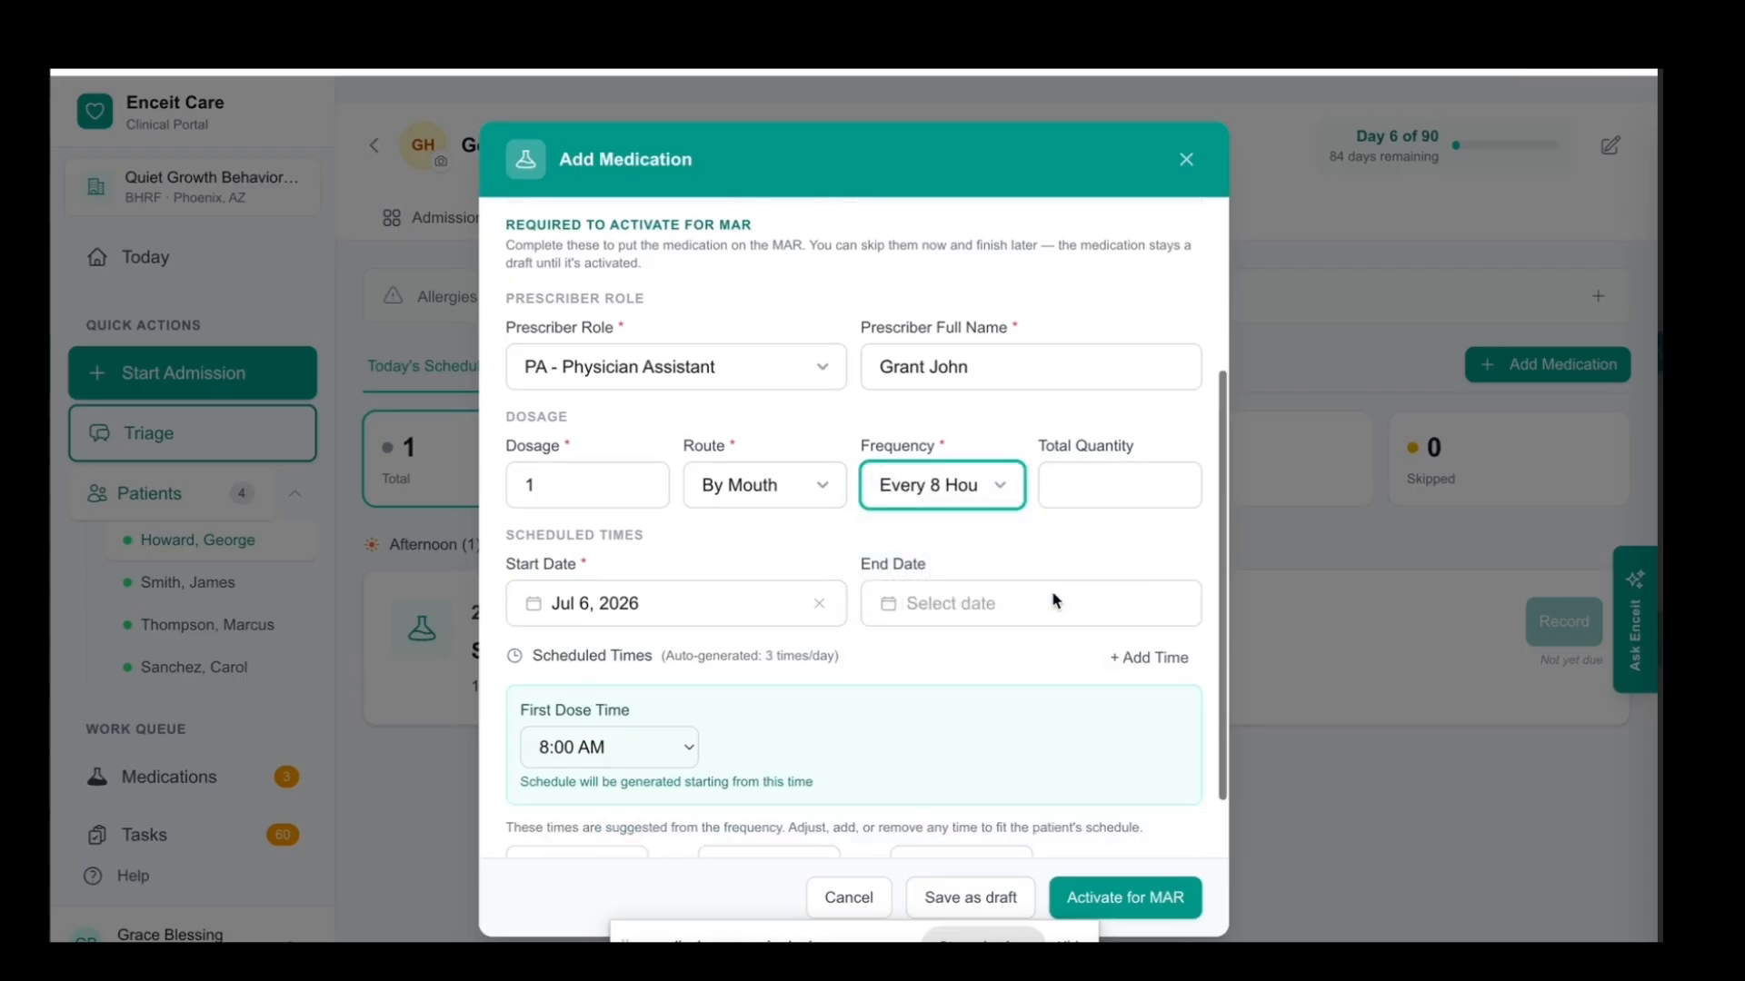
scroll(1055, 602, down, 1)
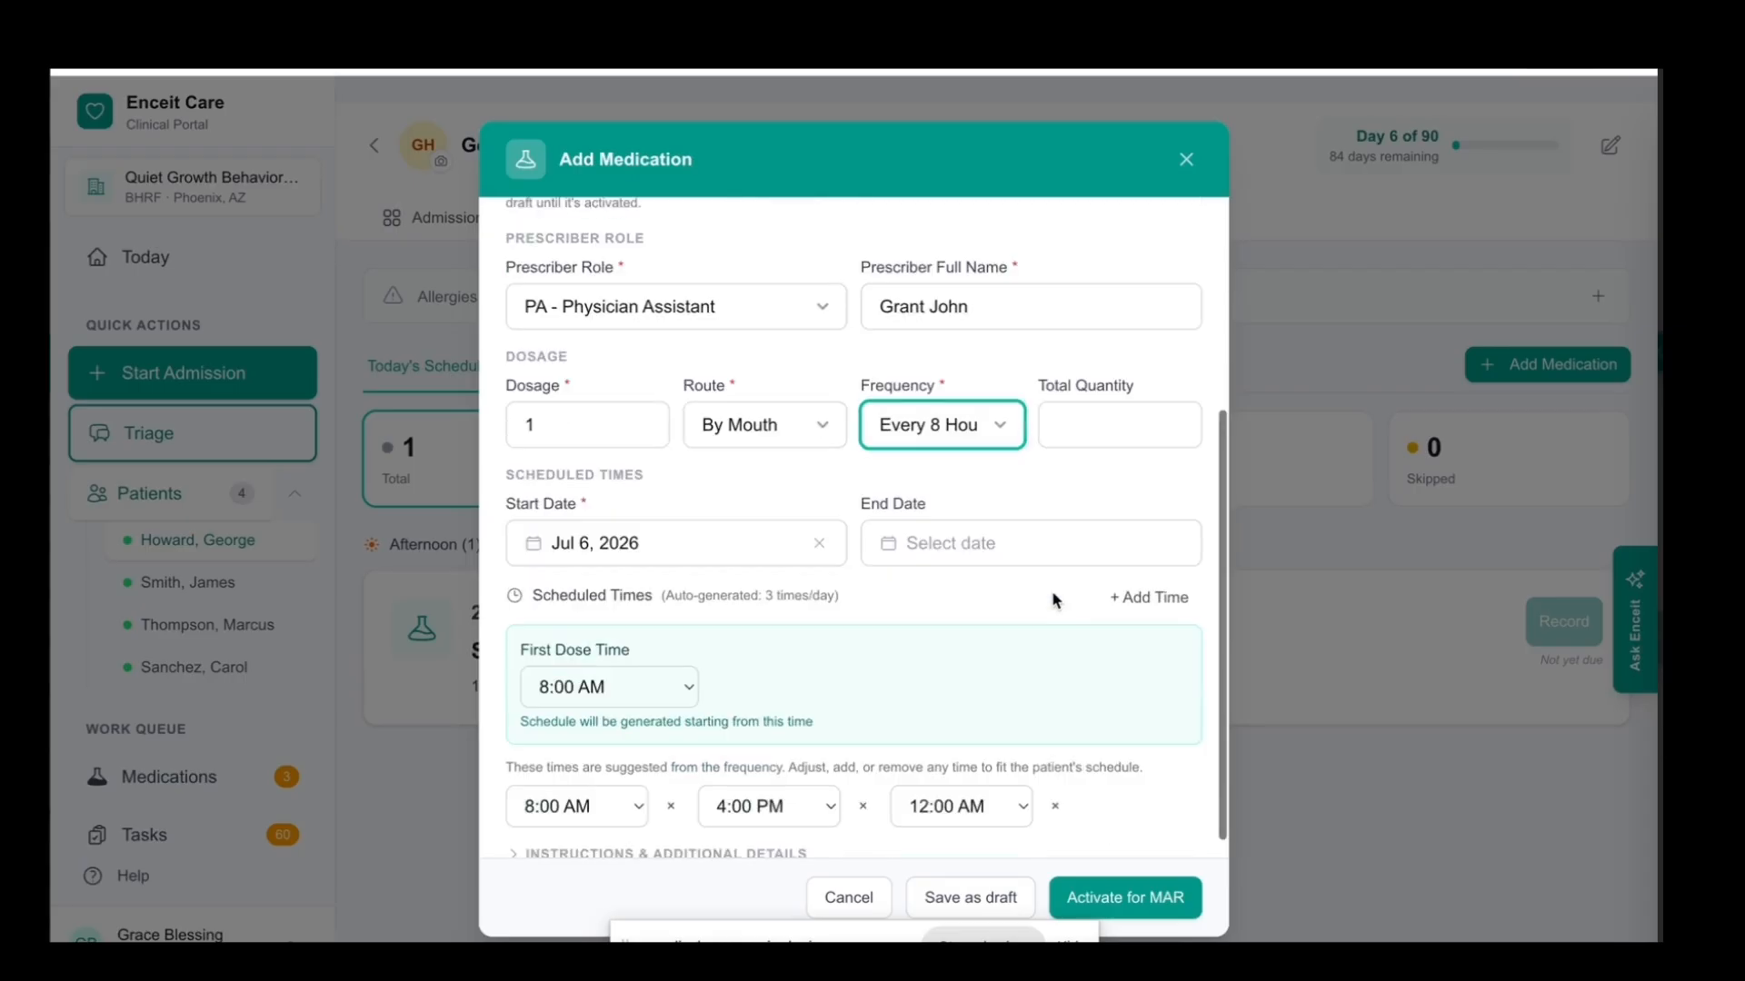
click(1094, 422)
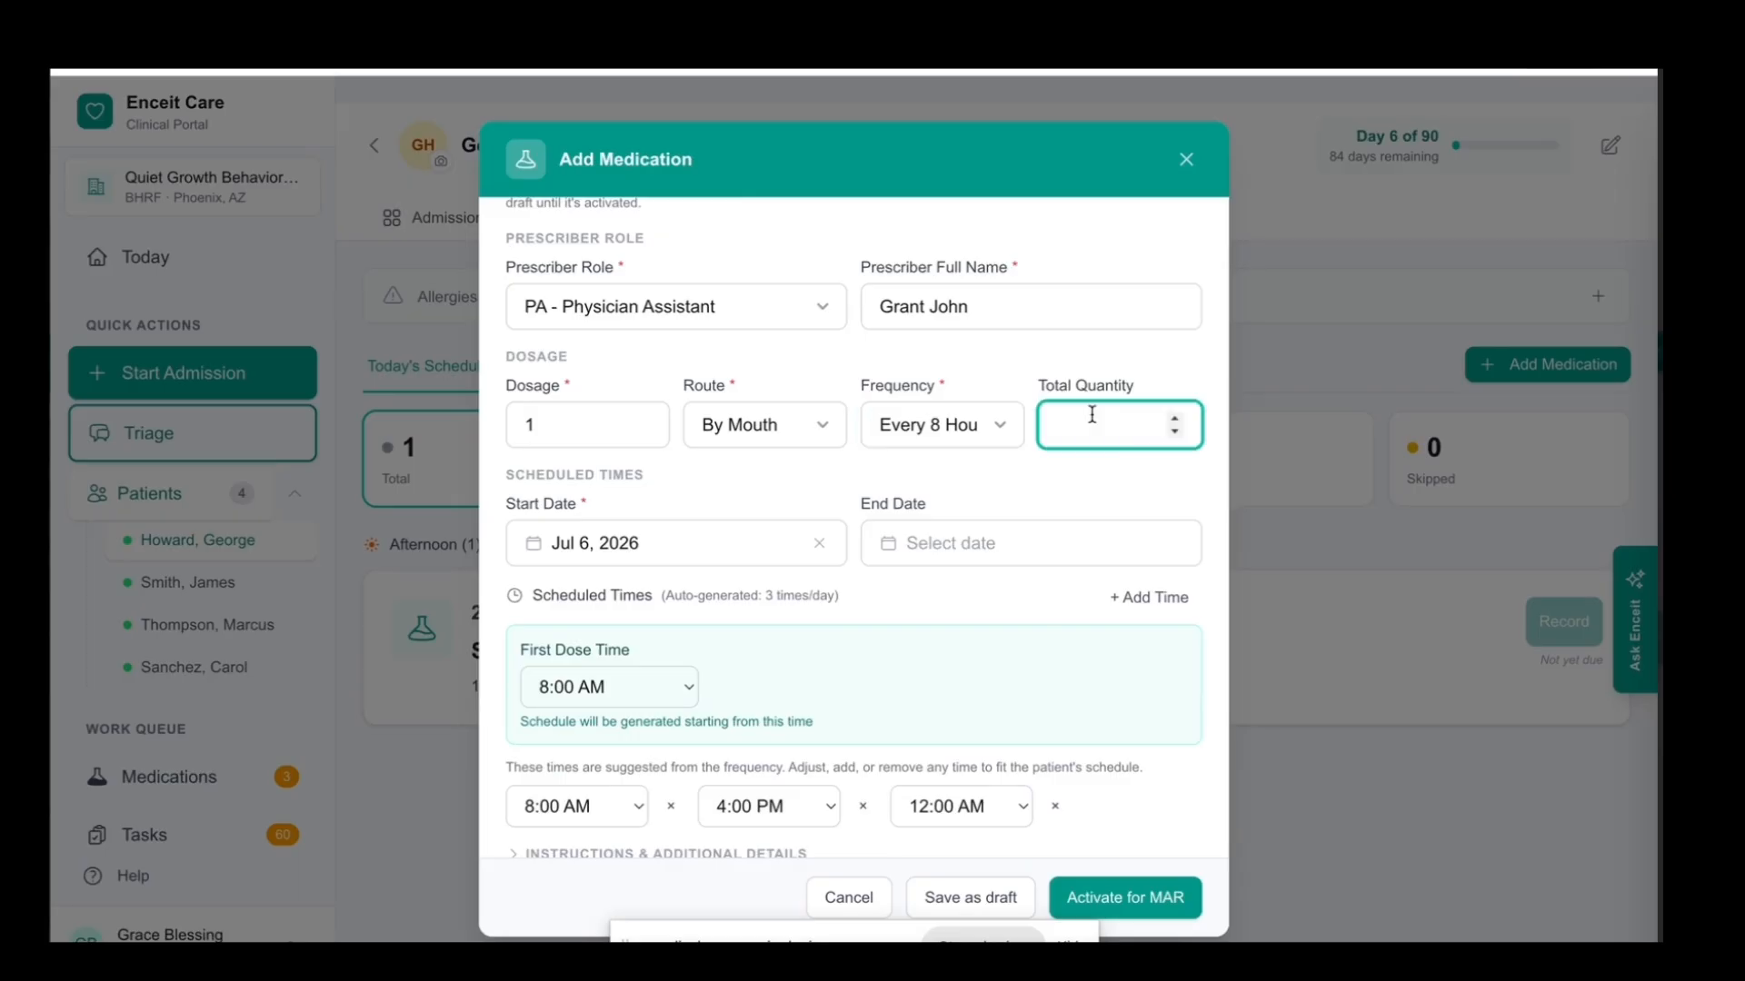
text(20)
click(779, 492)
Set the first dose time to 12:00 PM for the generated schedule
scroll(777, 493, down, 1)
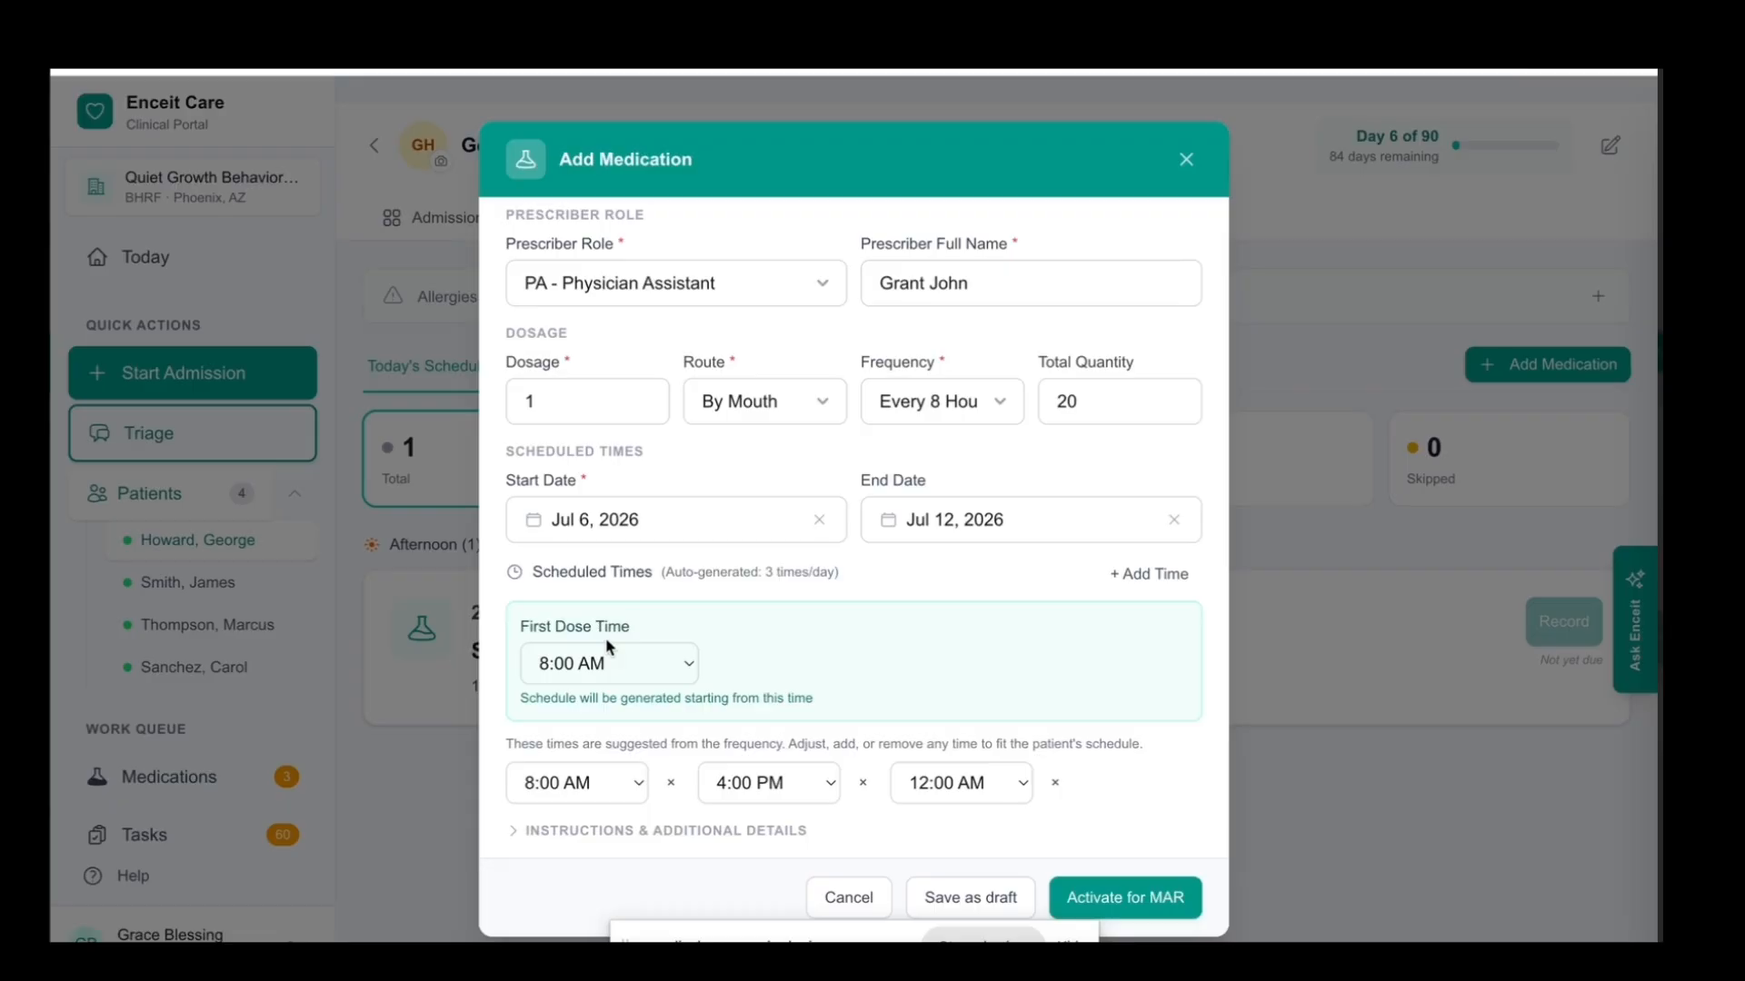
click(678, 674)
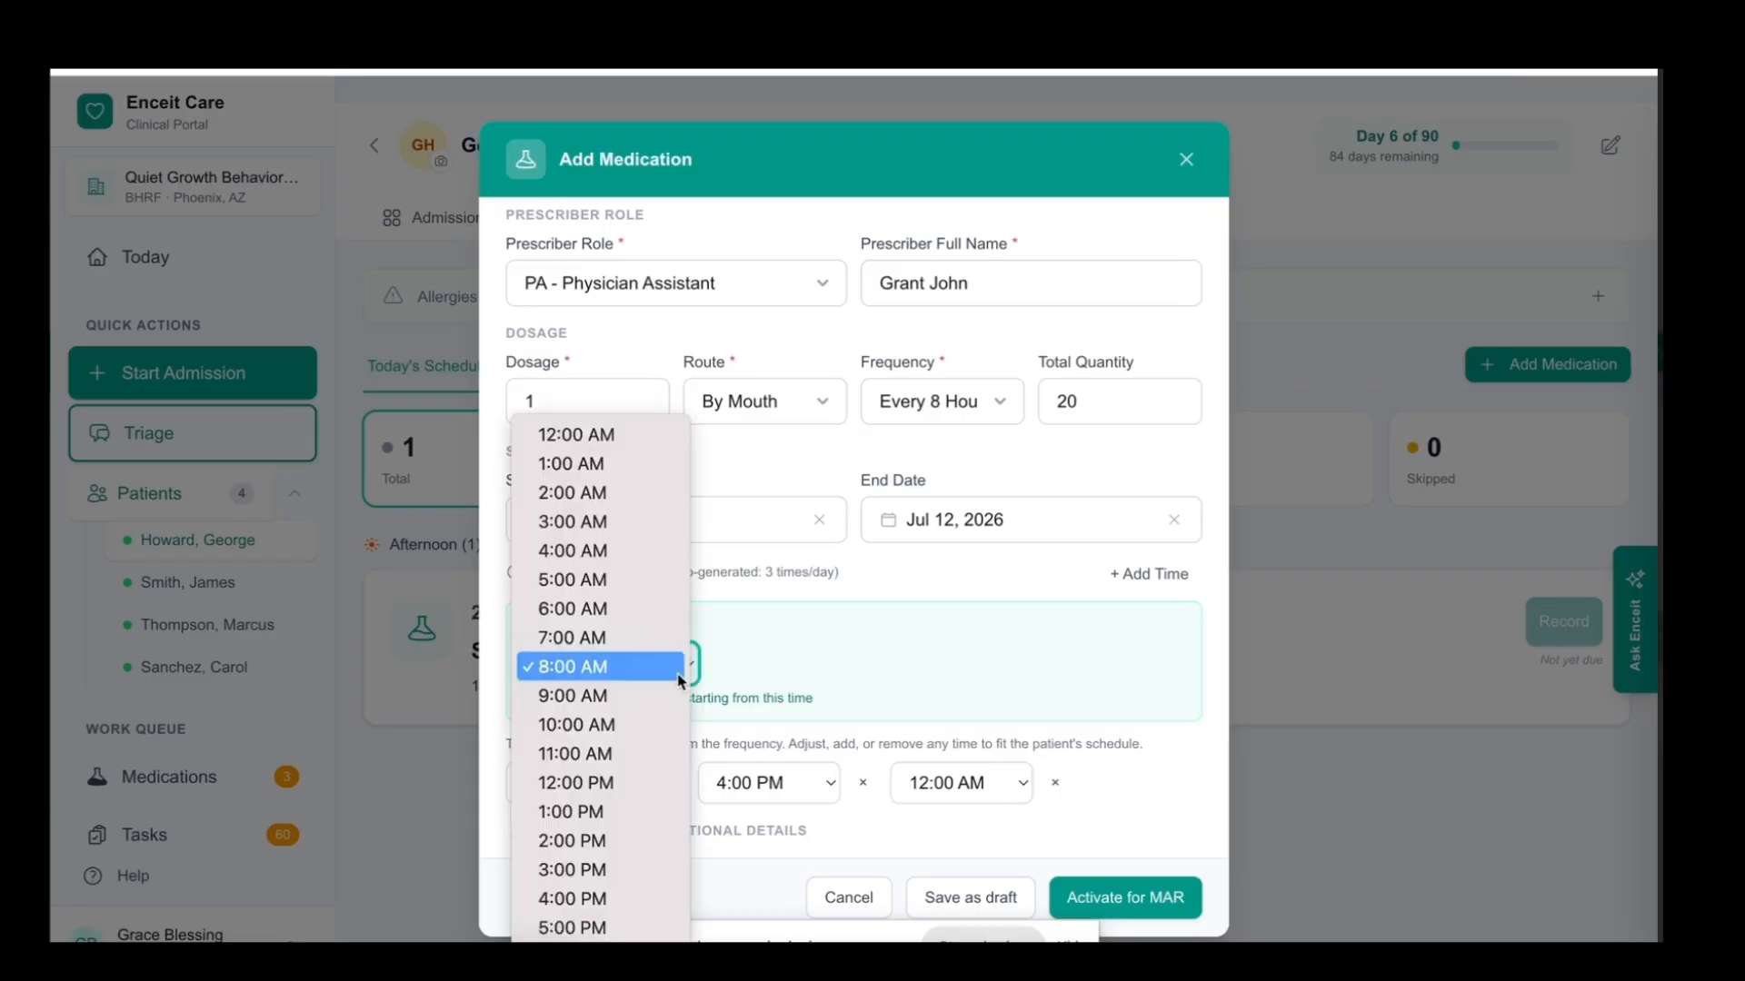
click(613, 783)
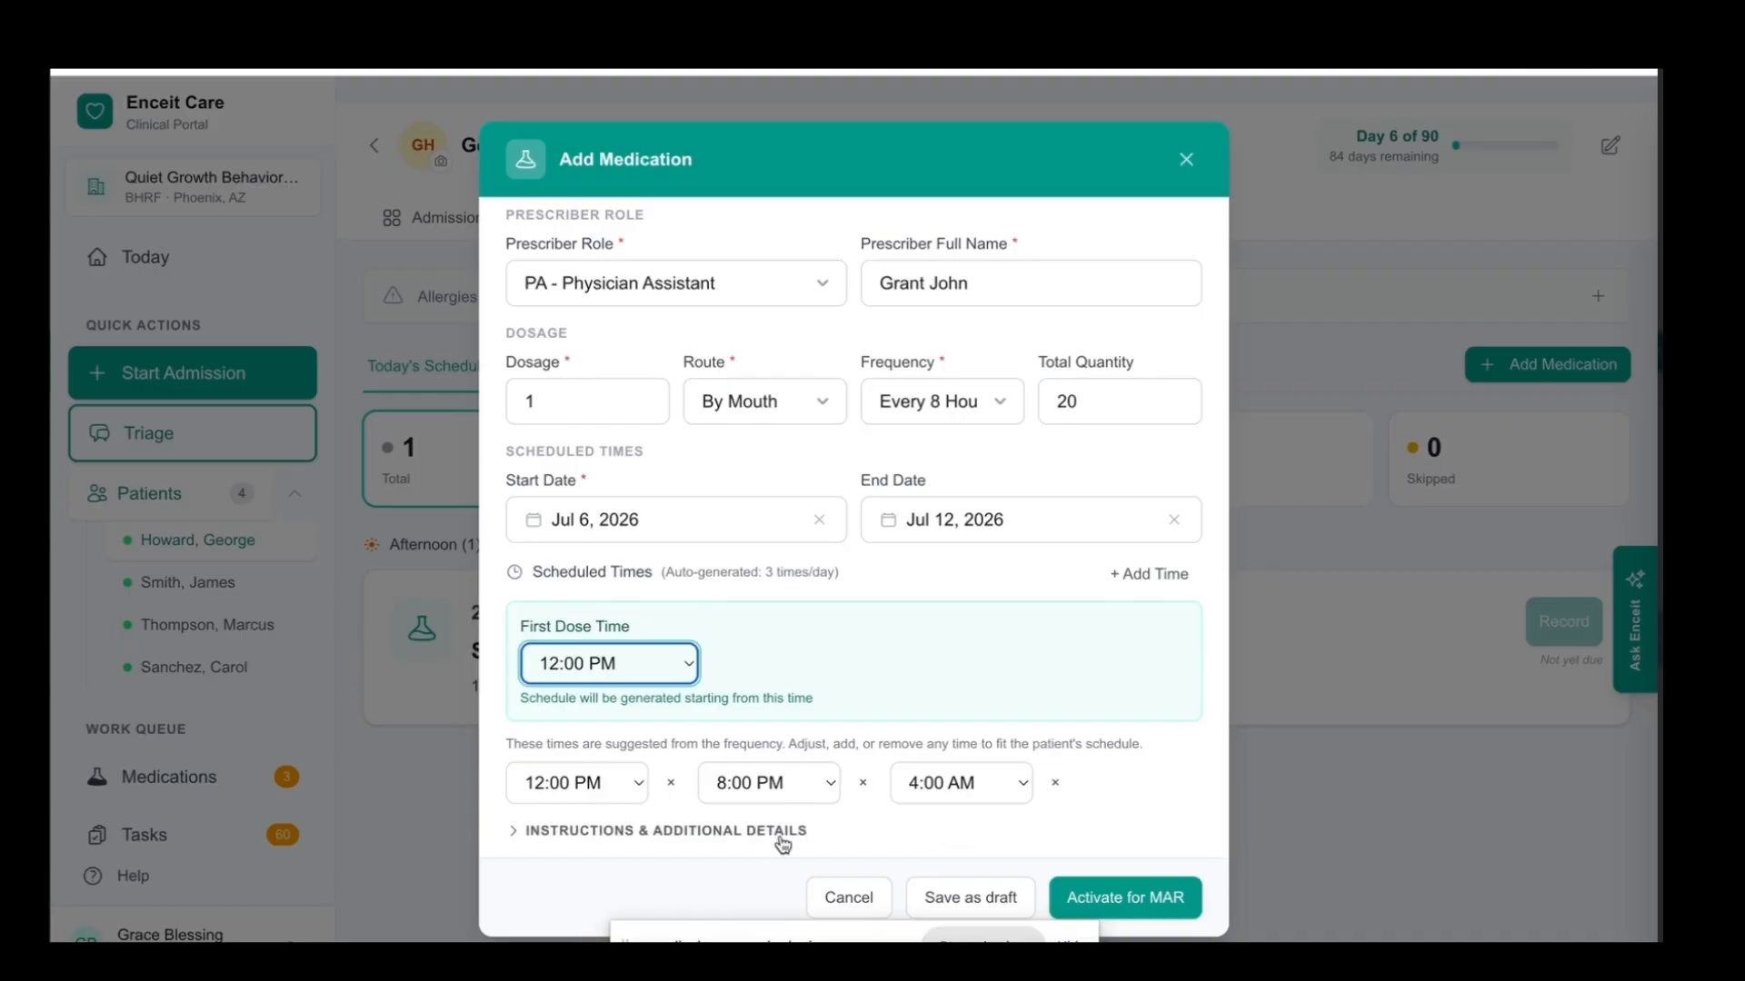
In the additional details, enter 3 refills remaining and cvs as the pharmacy, and activate the medication for MAR
click(727, 834)
click(728, 833)
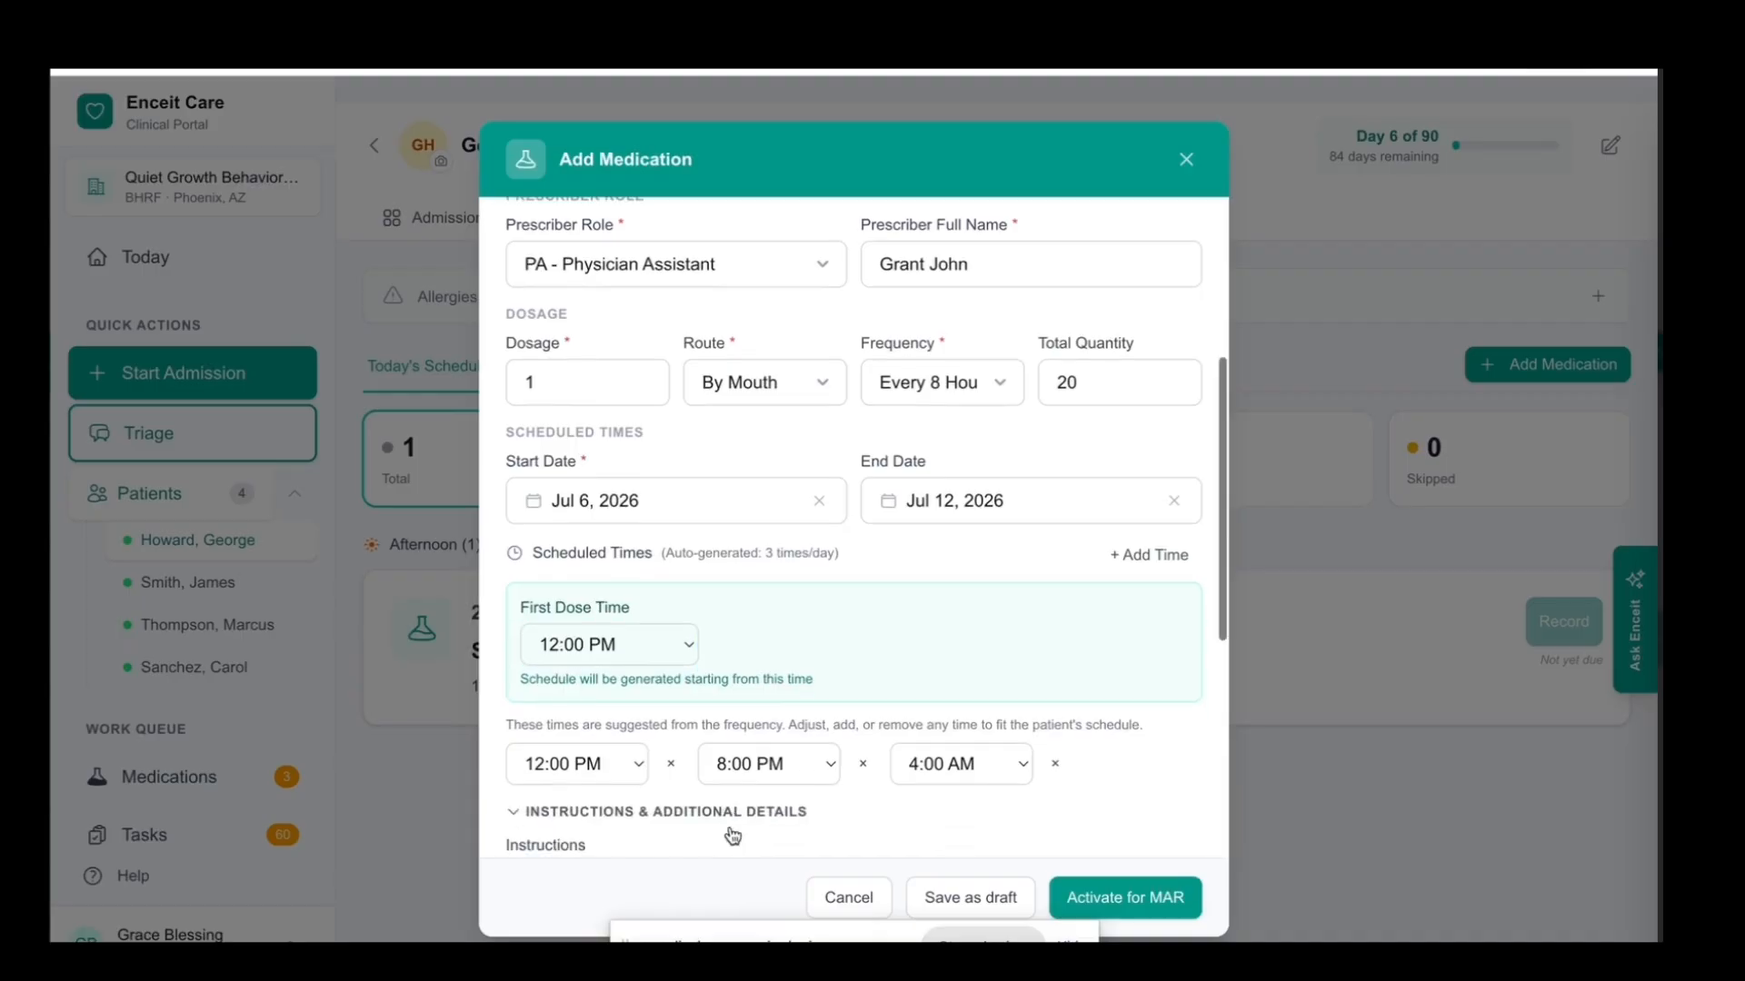
scroll(732, 834, down, 3)
scroll(731, 830, down, 2)
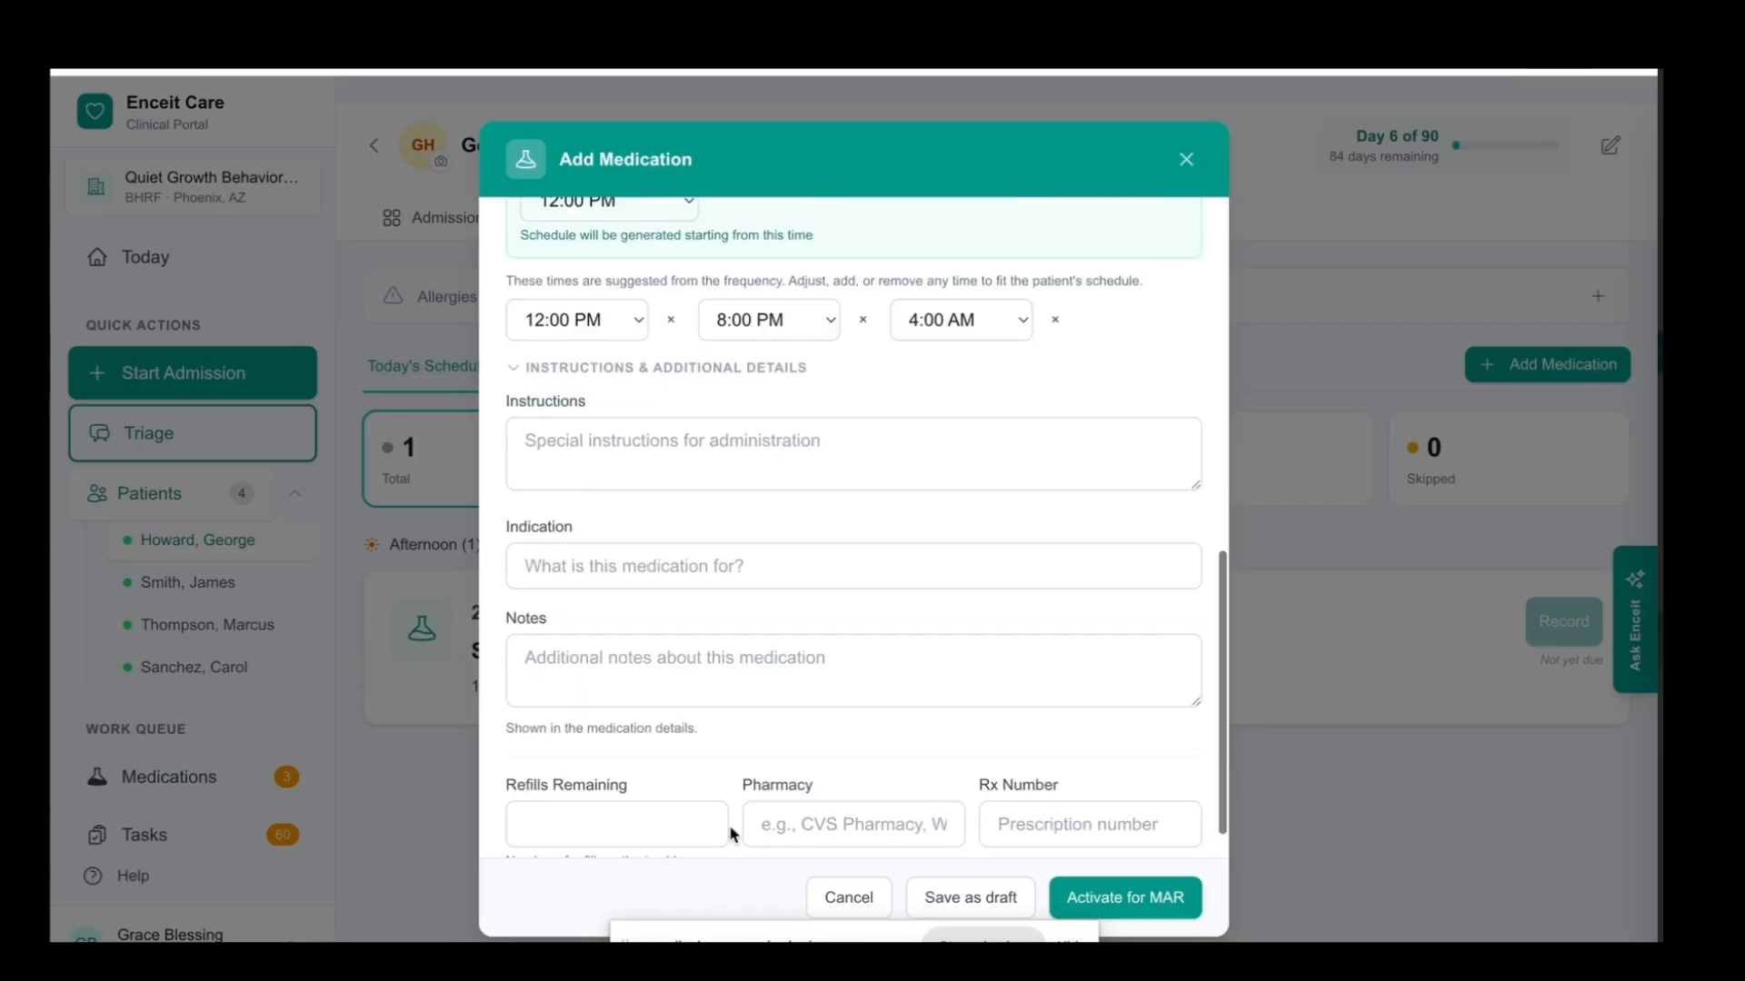
scroll(761, 581, down, 1)
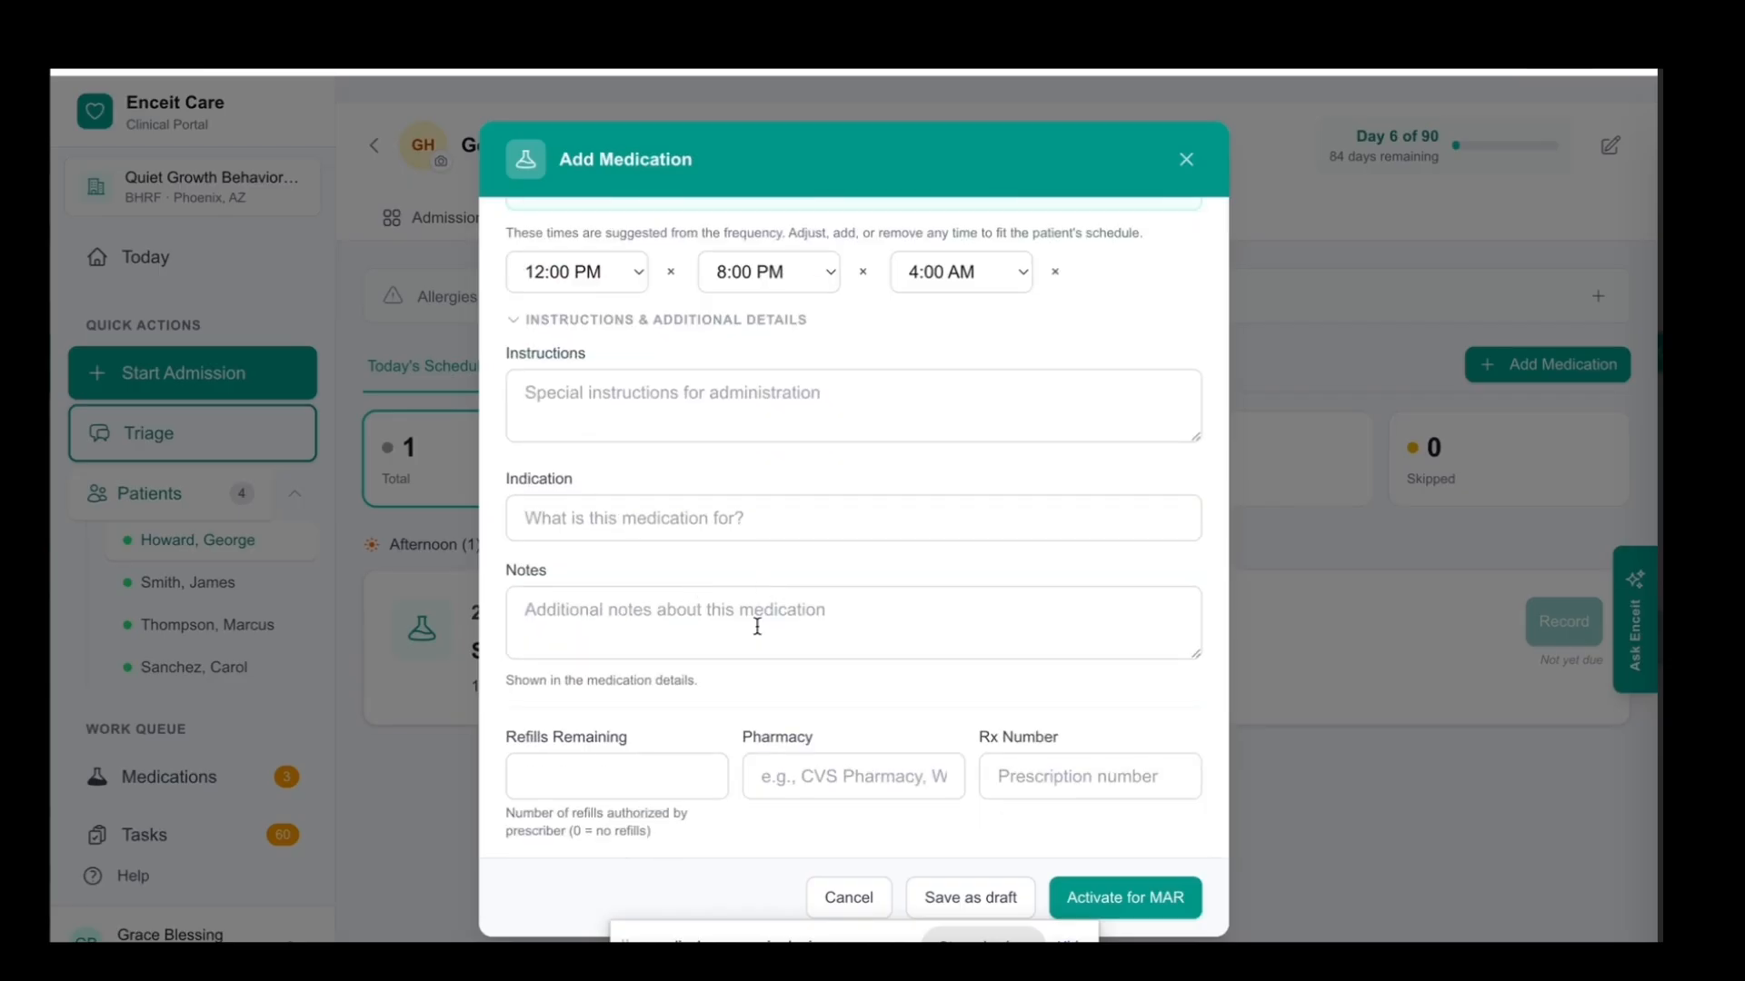
click(637, 777)
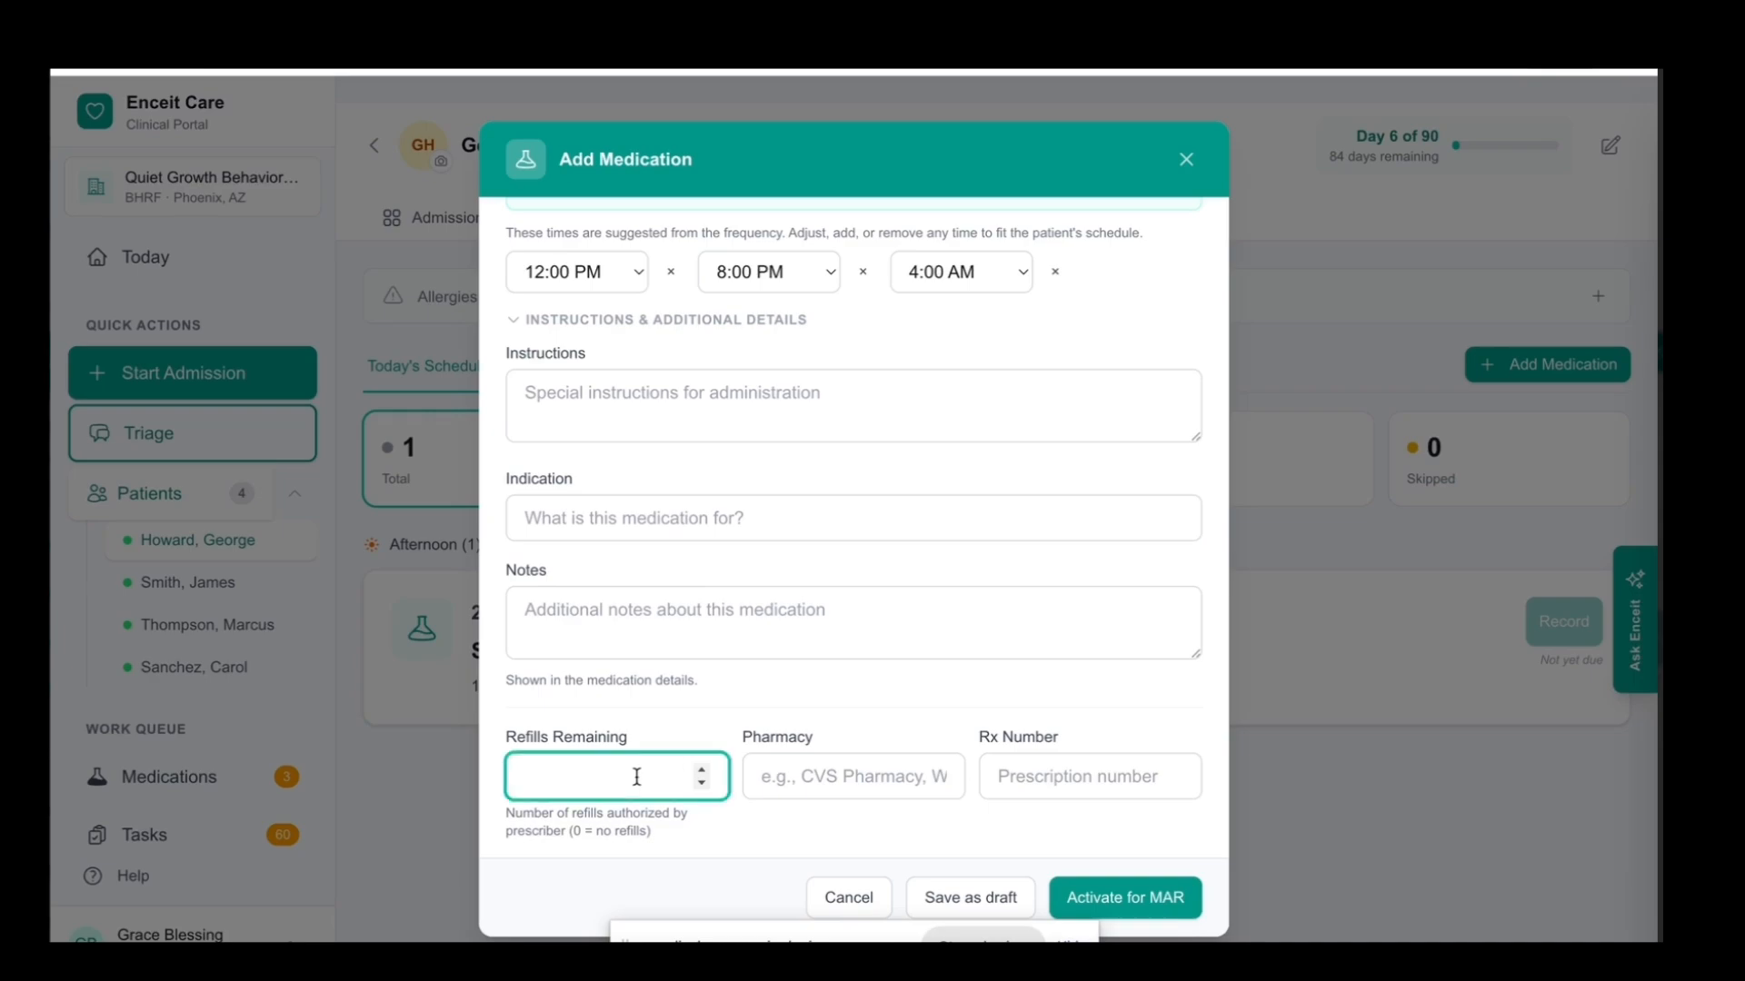
text(3)
click(810, 773)
text(cv)
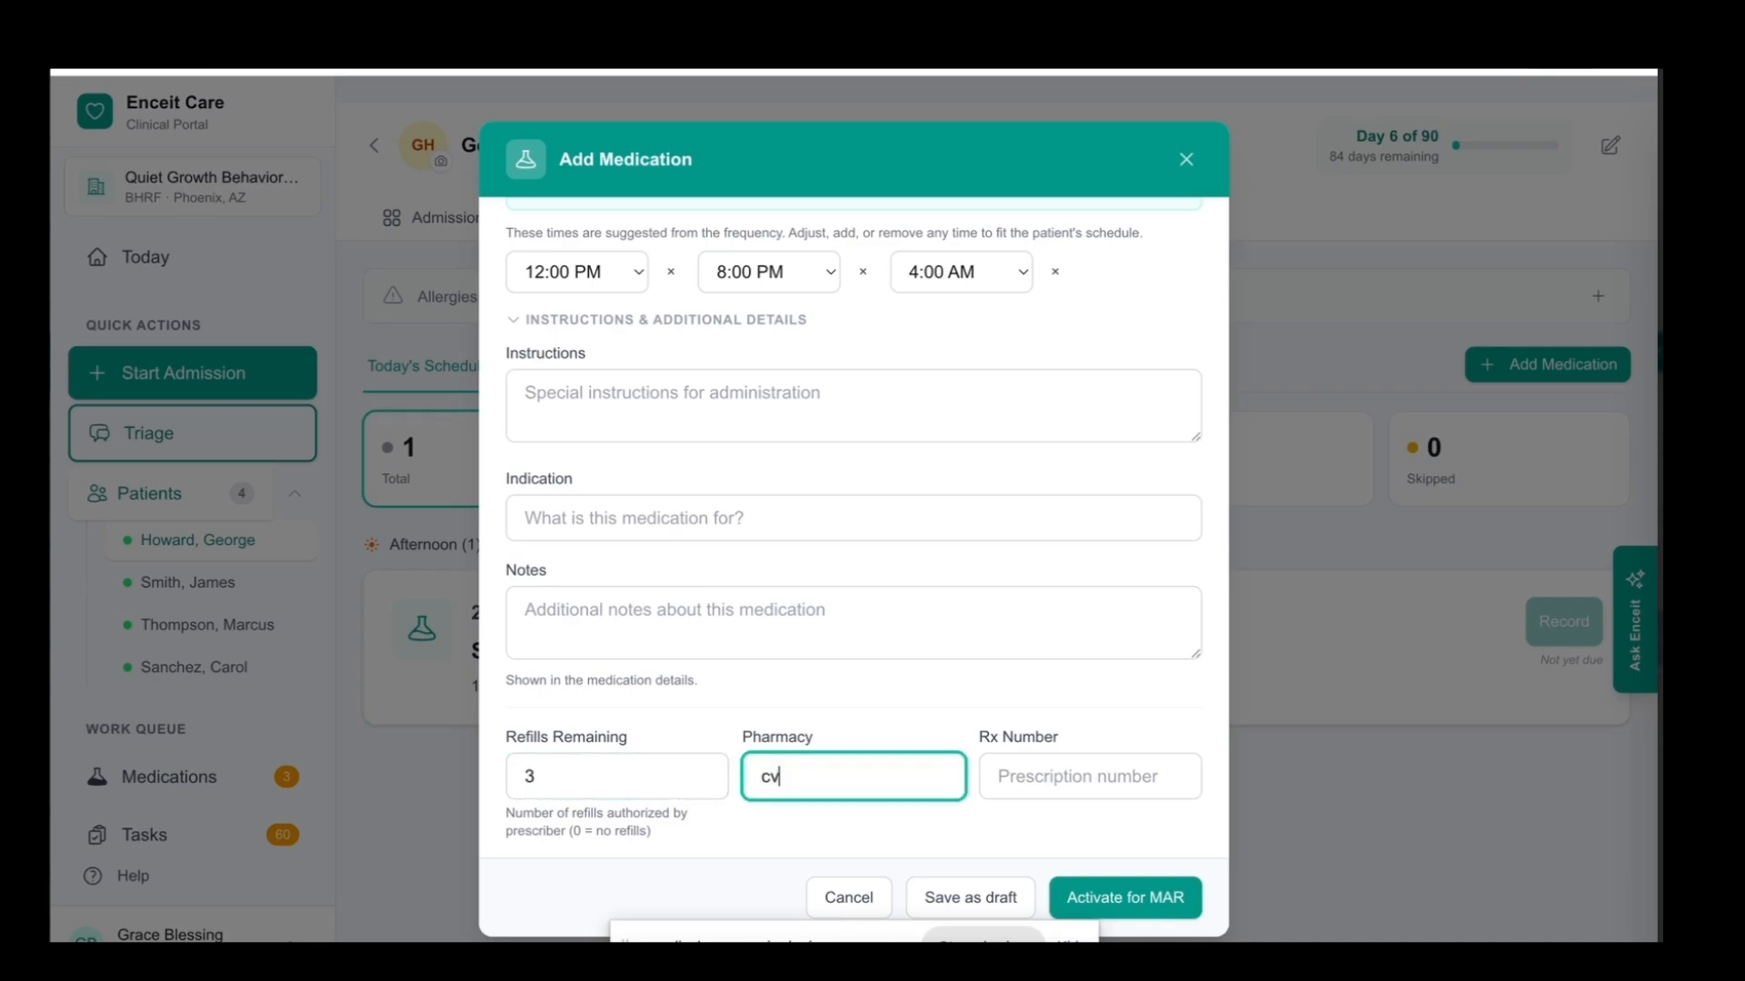
text(s)
click(1008, 783)
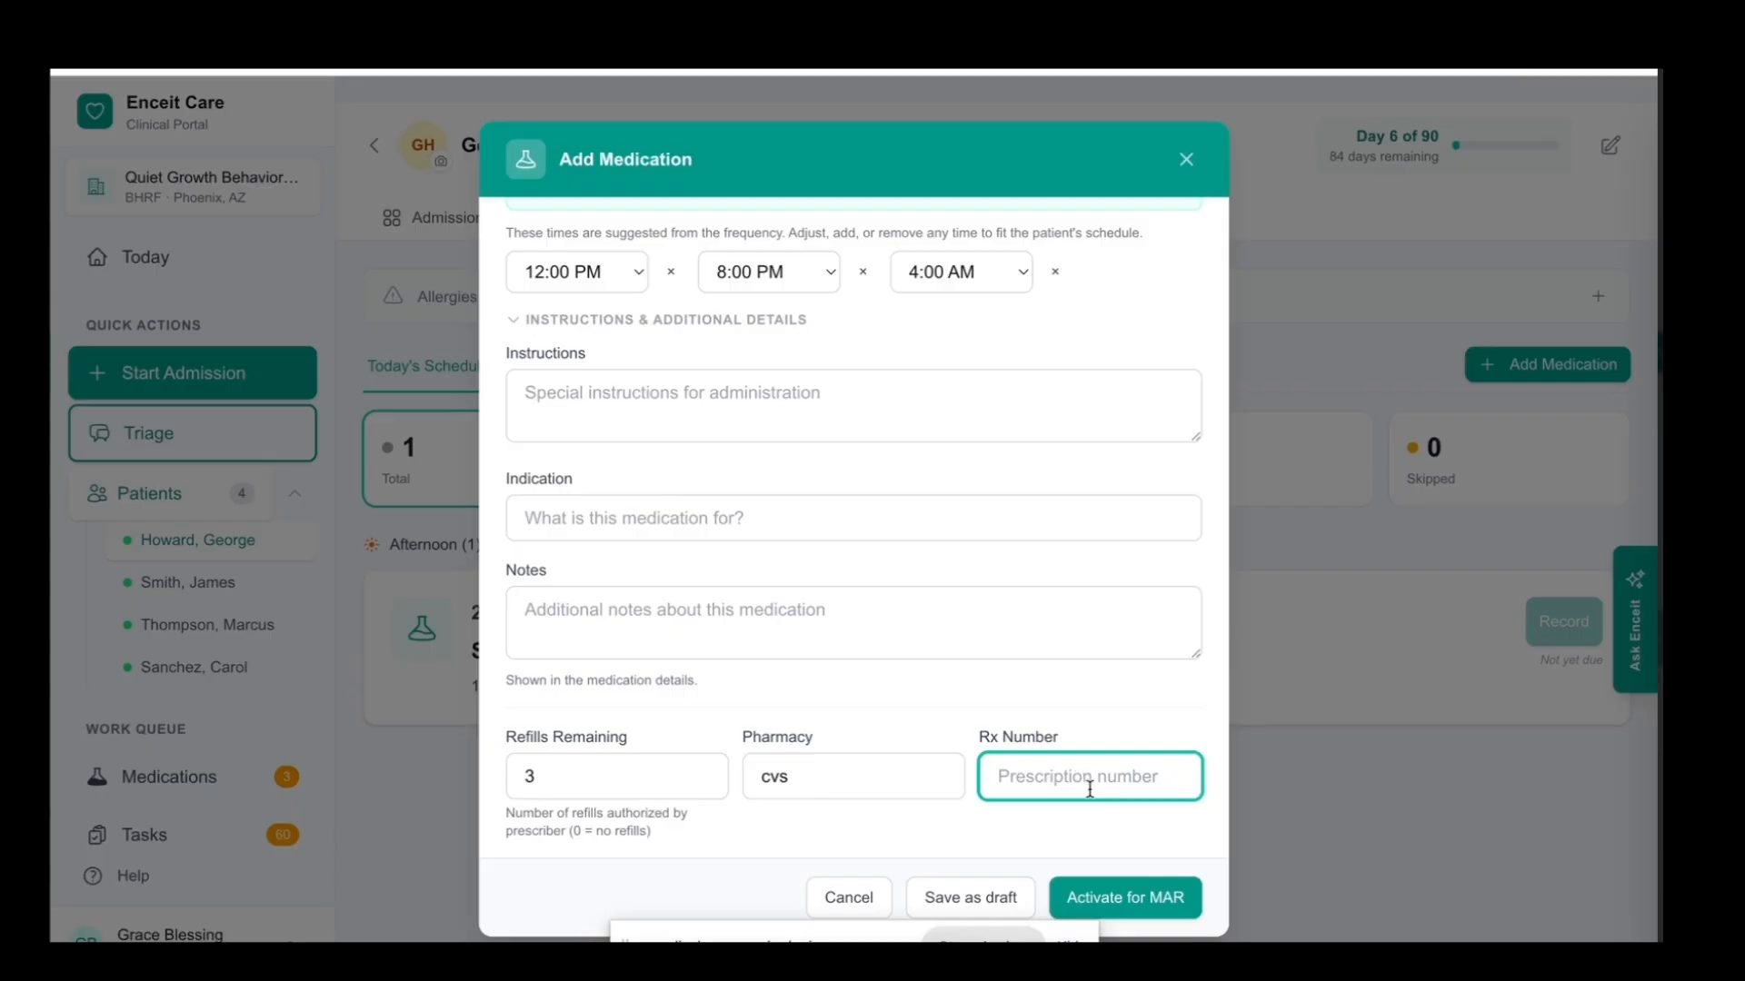
click(1118, 907)
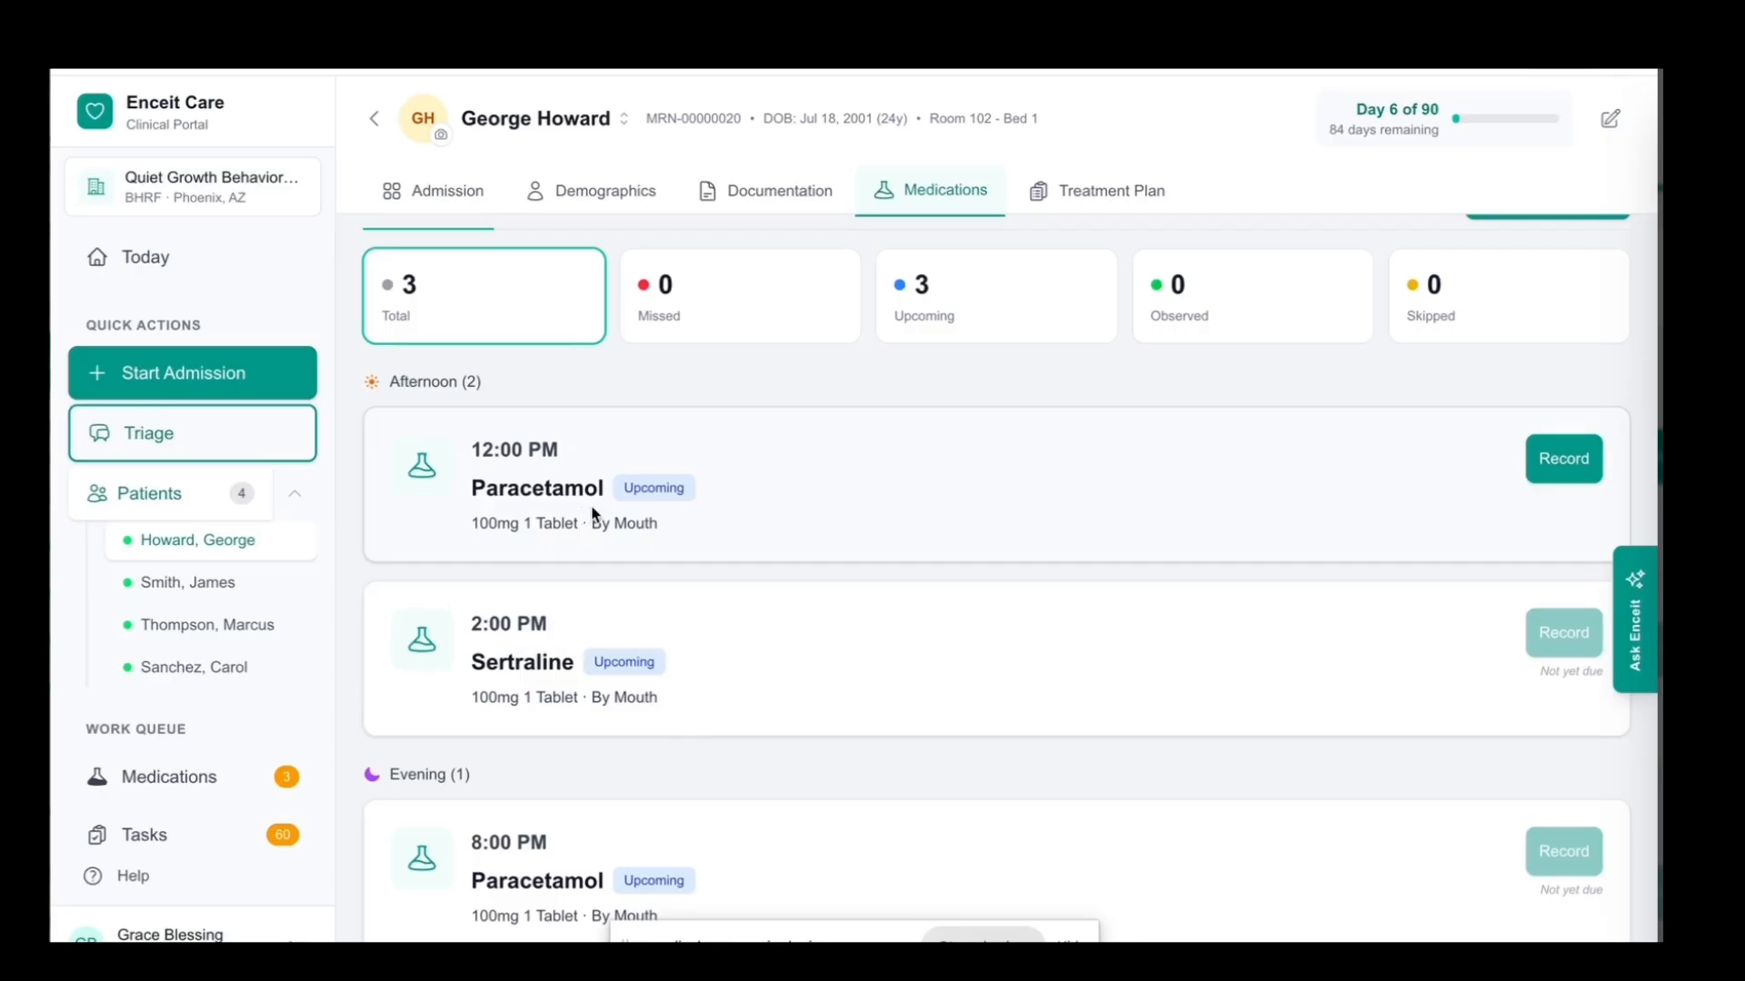
Review the patient's schedule for today and open the full list of medications
scroll(639, 546, up, 1)
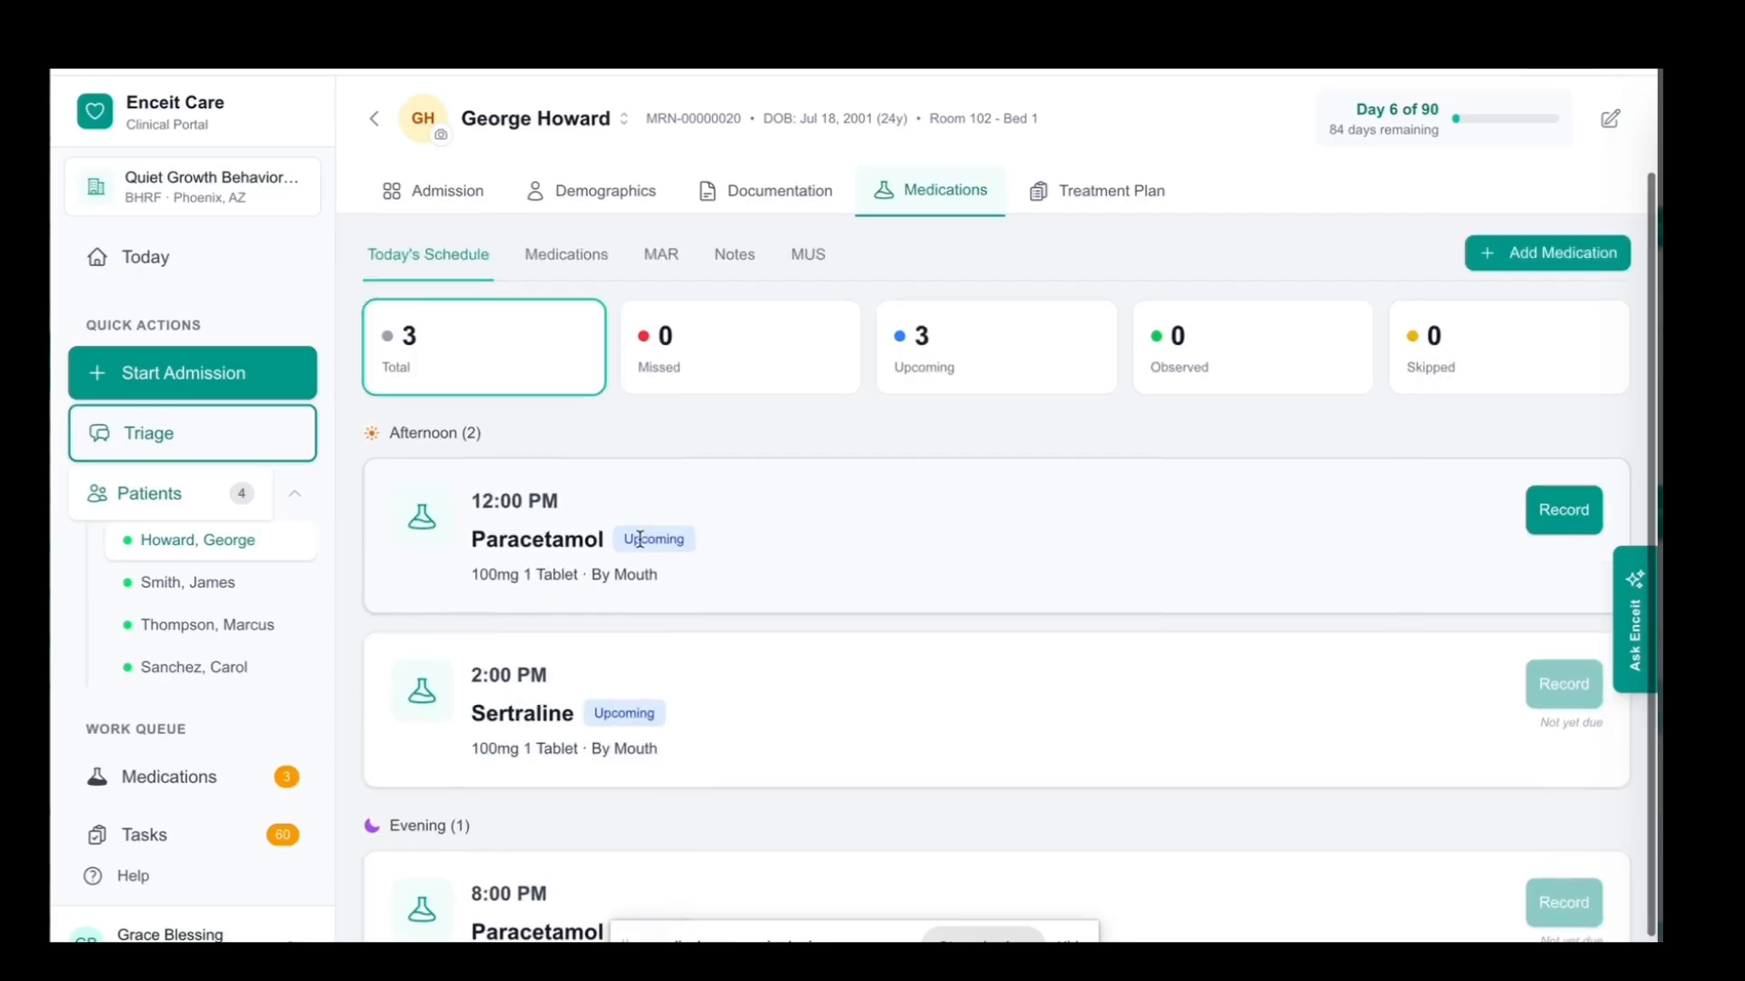
scroll(600, 409, up, 2)
click(584, 372)
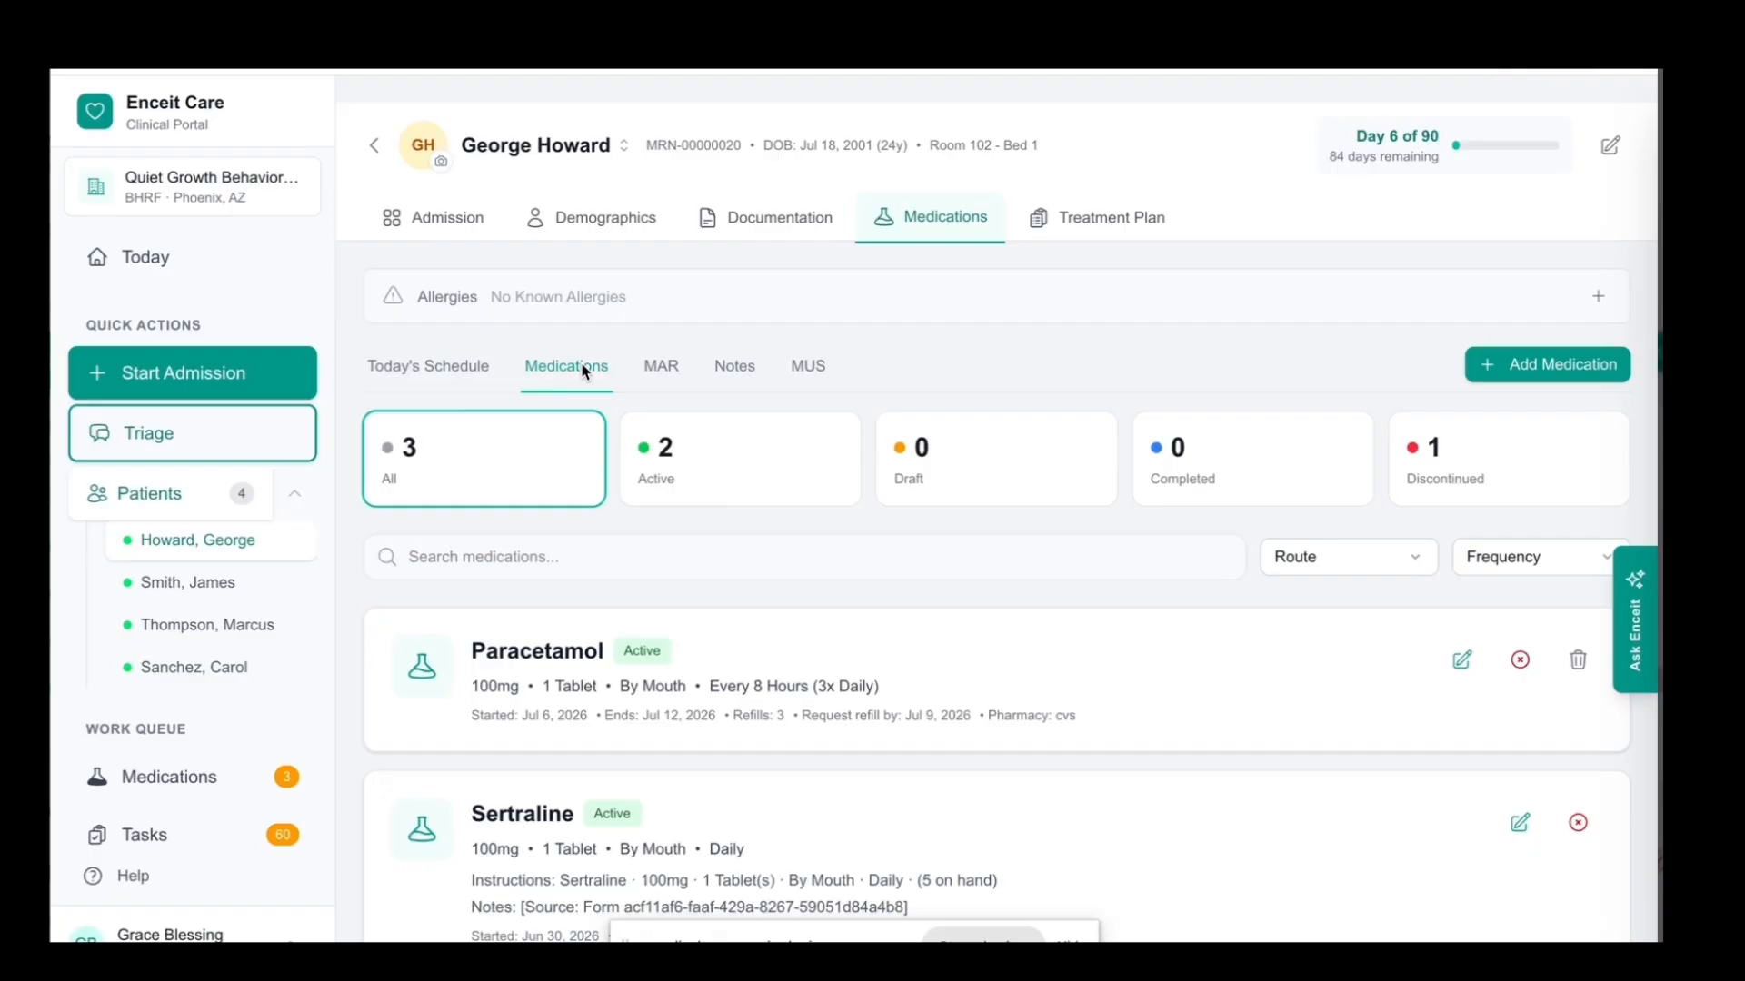
Look through the medication list, open the Paracetamol entry for editing, check its dosage and scheduled times, and save it
scroll(821, 621, down, 1)
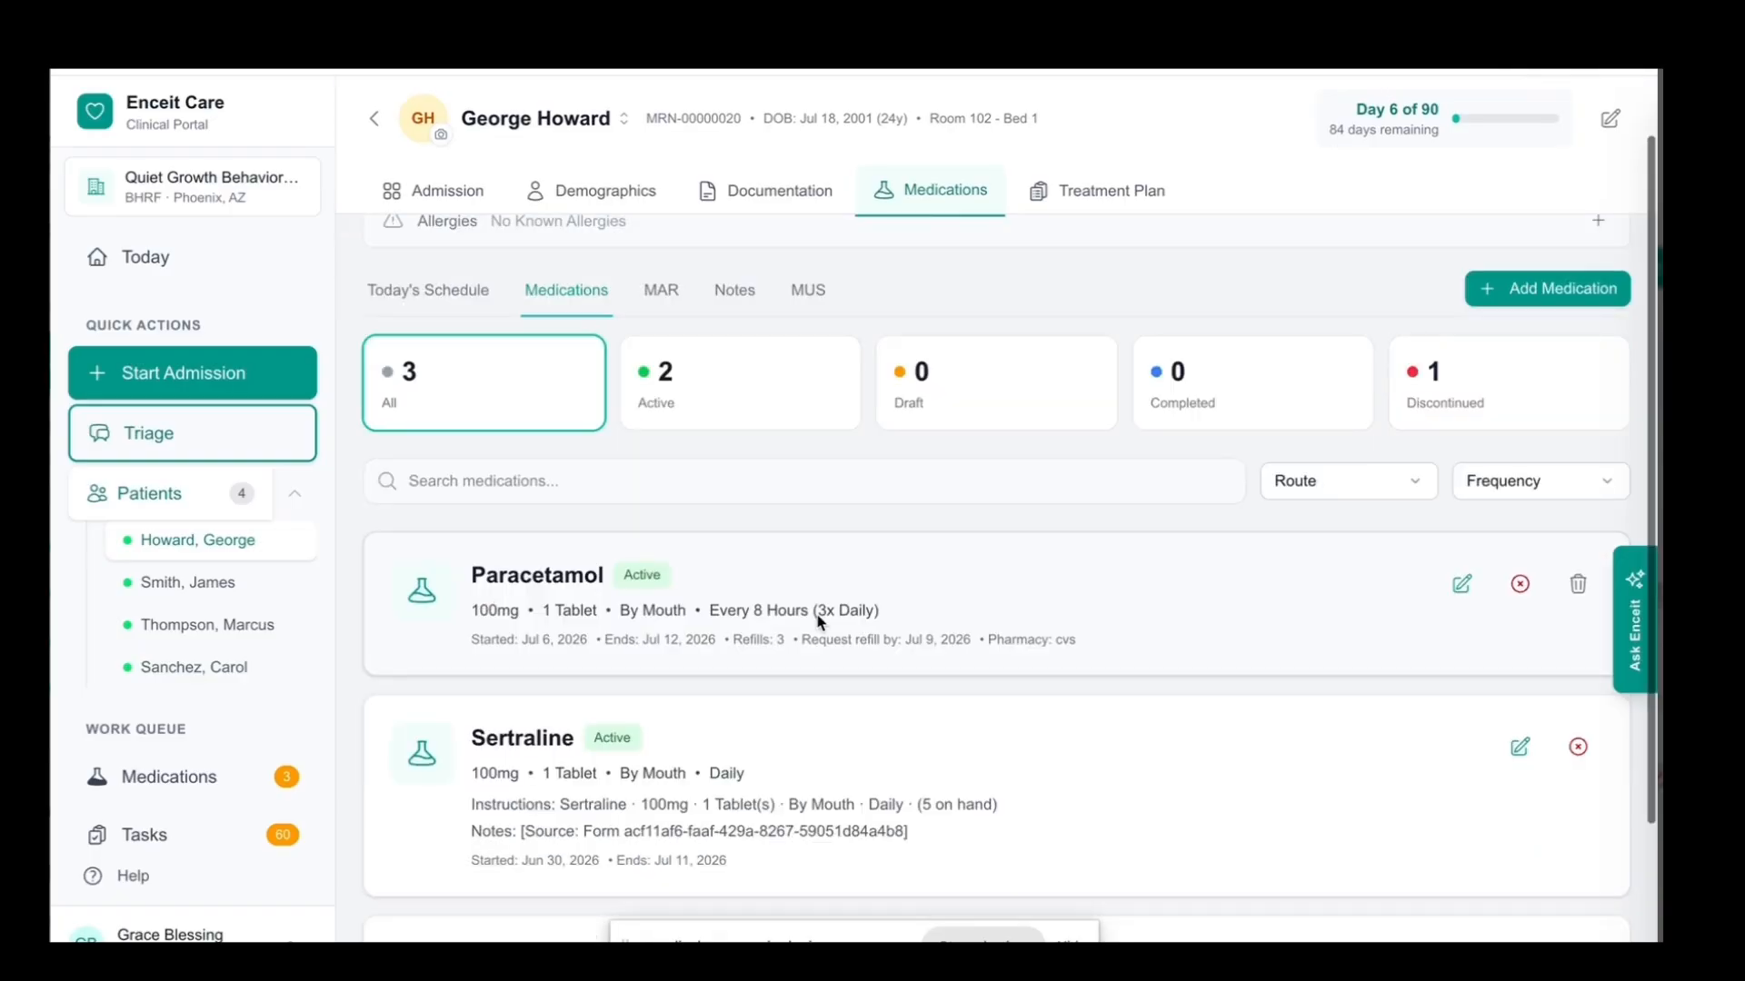
scroll(820, 622, down, 2)
scroll(821, 621, down, 1)
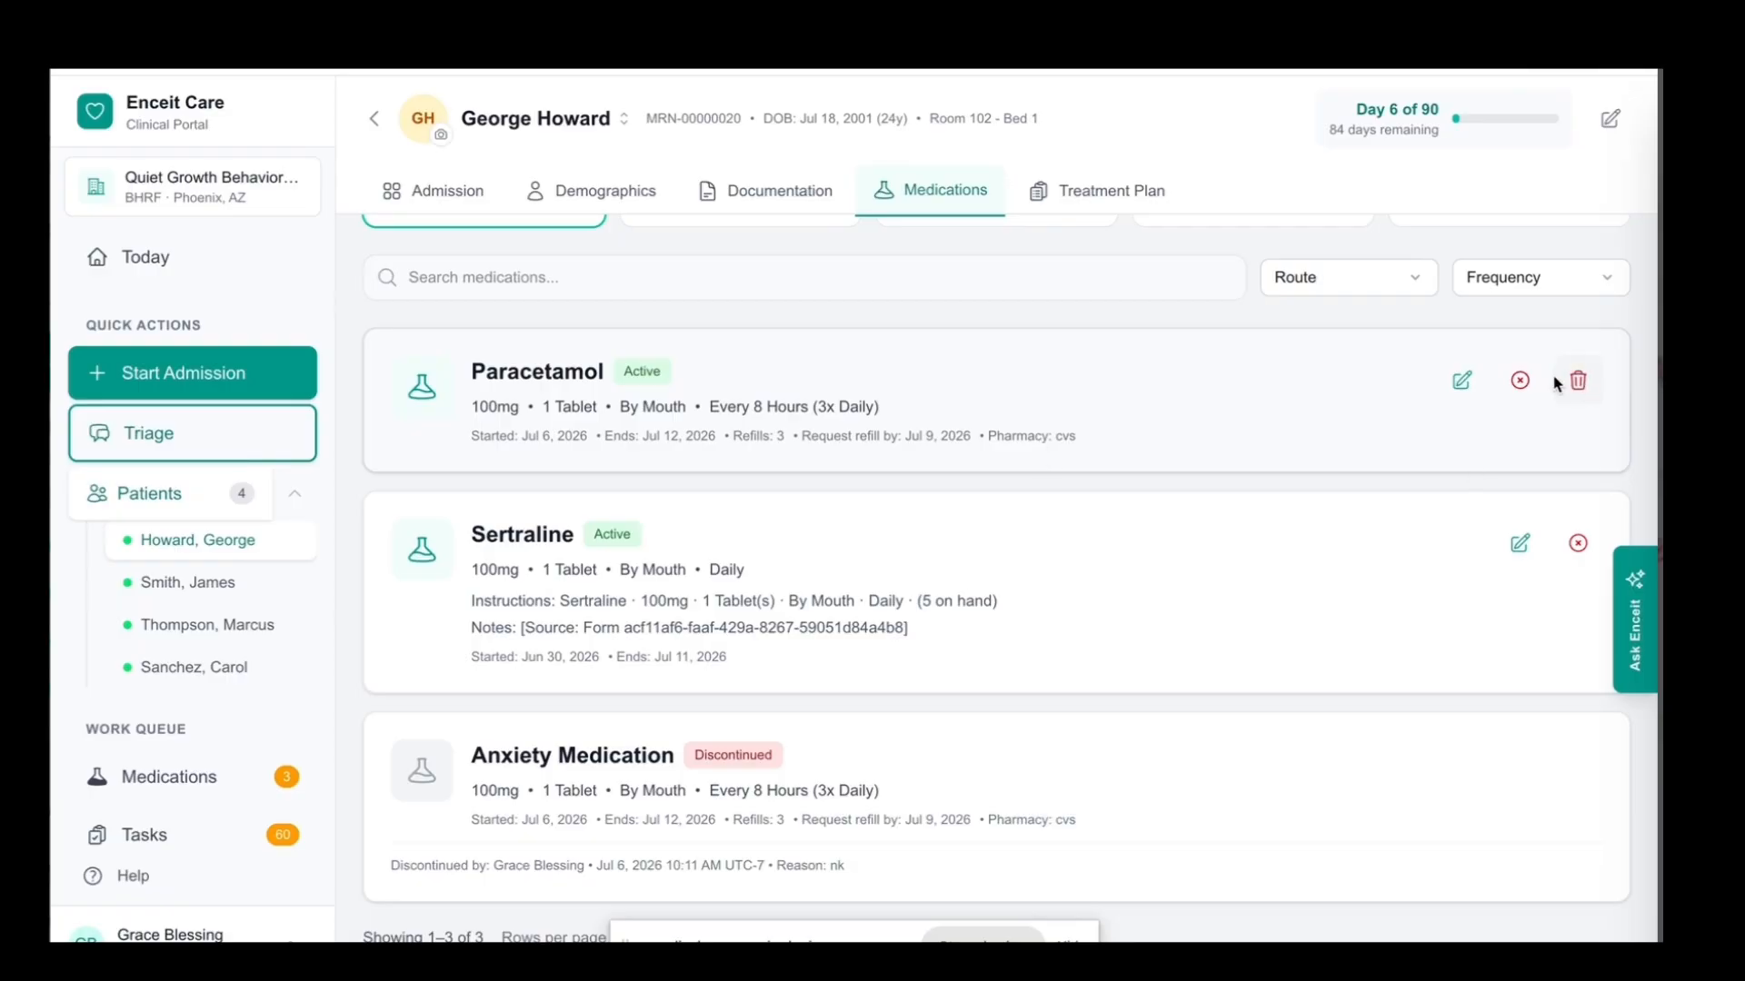
click(1461, 381)
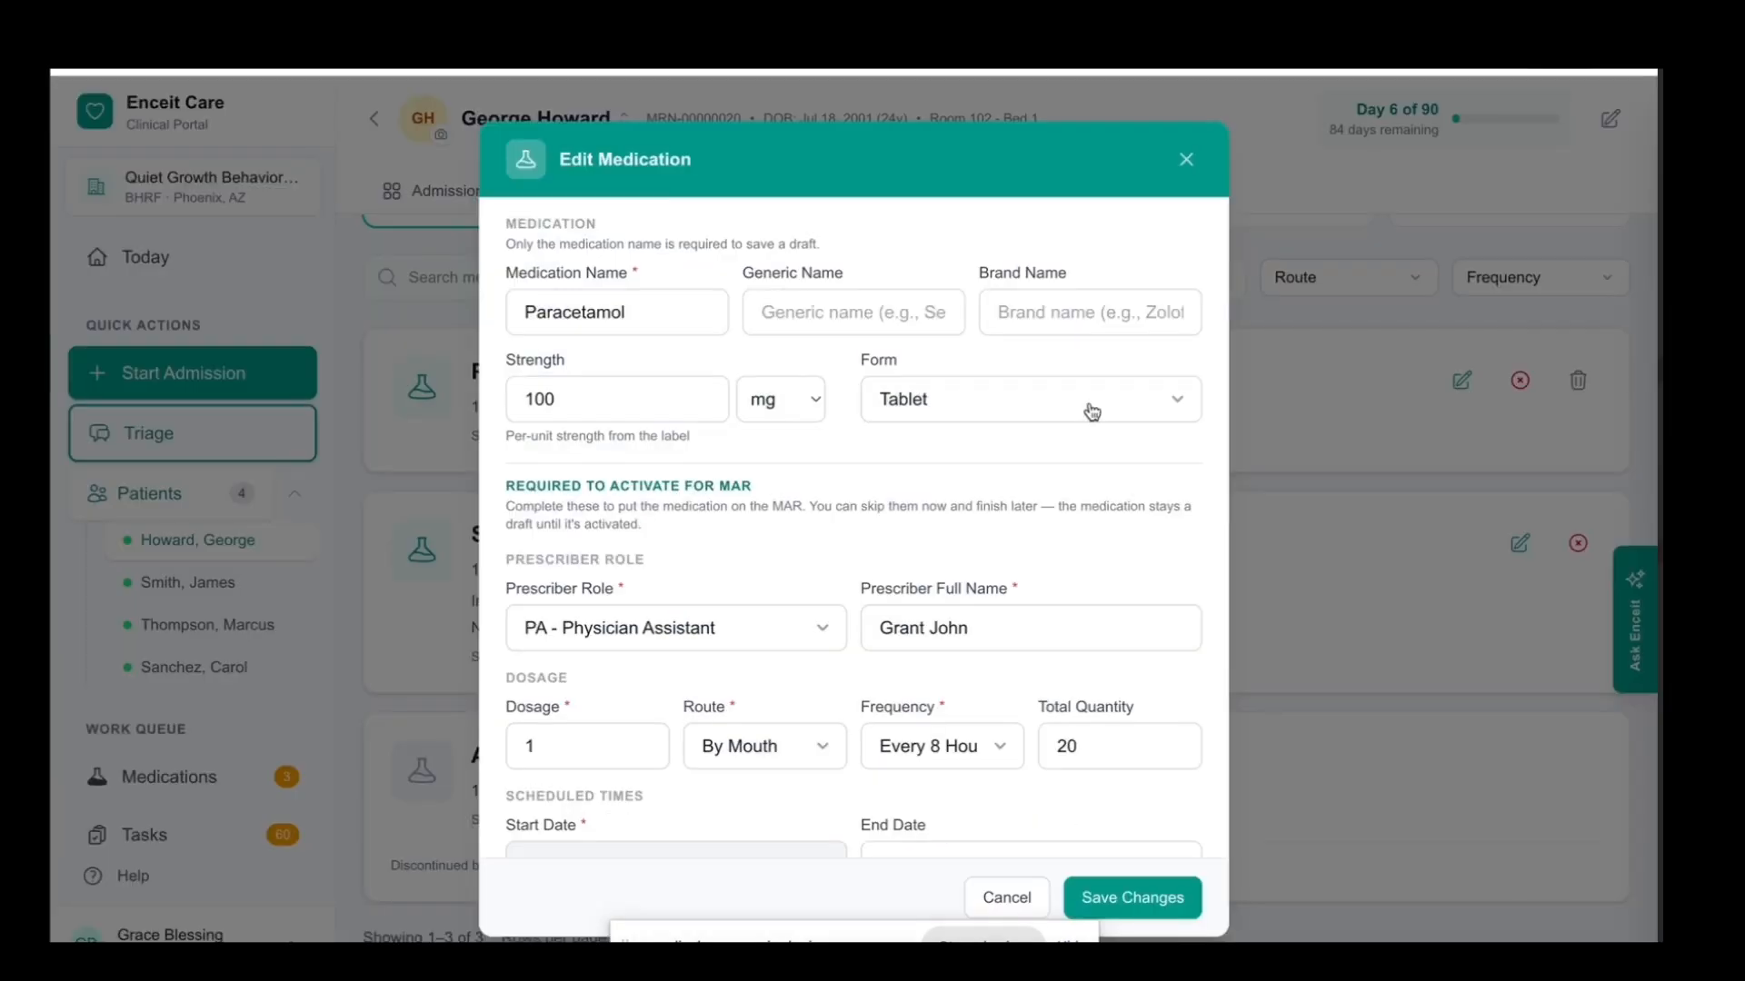
scroll(1109, 490, down, 4)
scroll(1139, 729, up, 1)
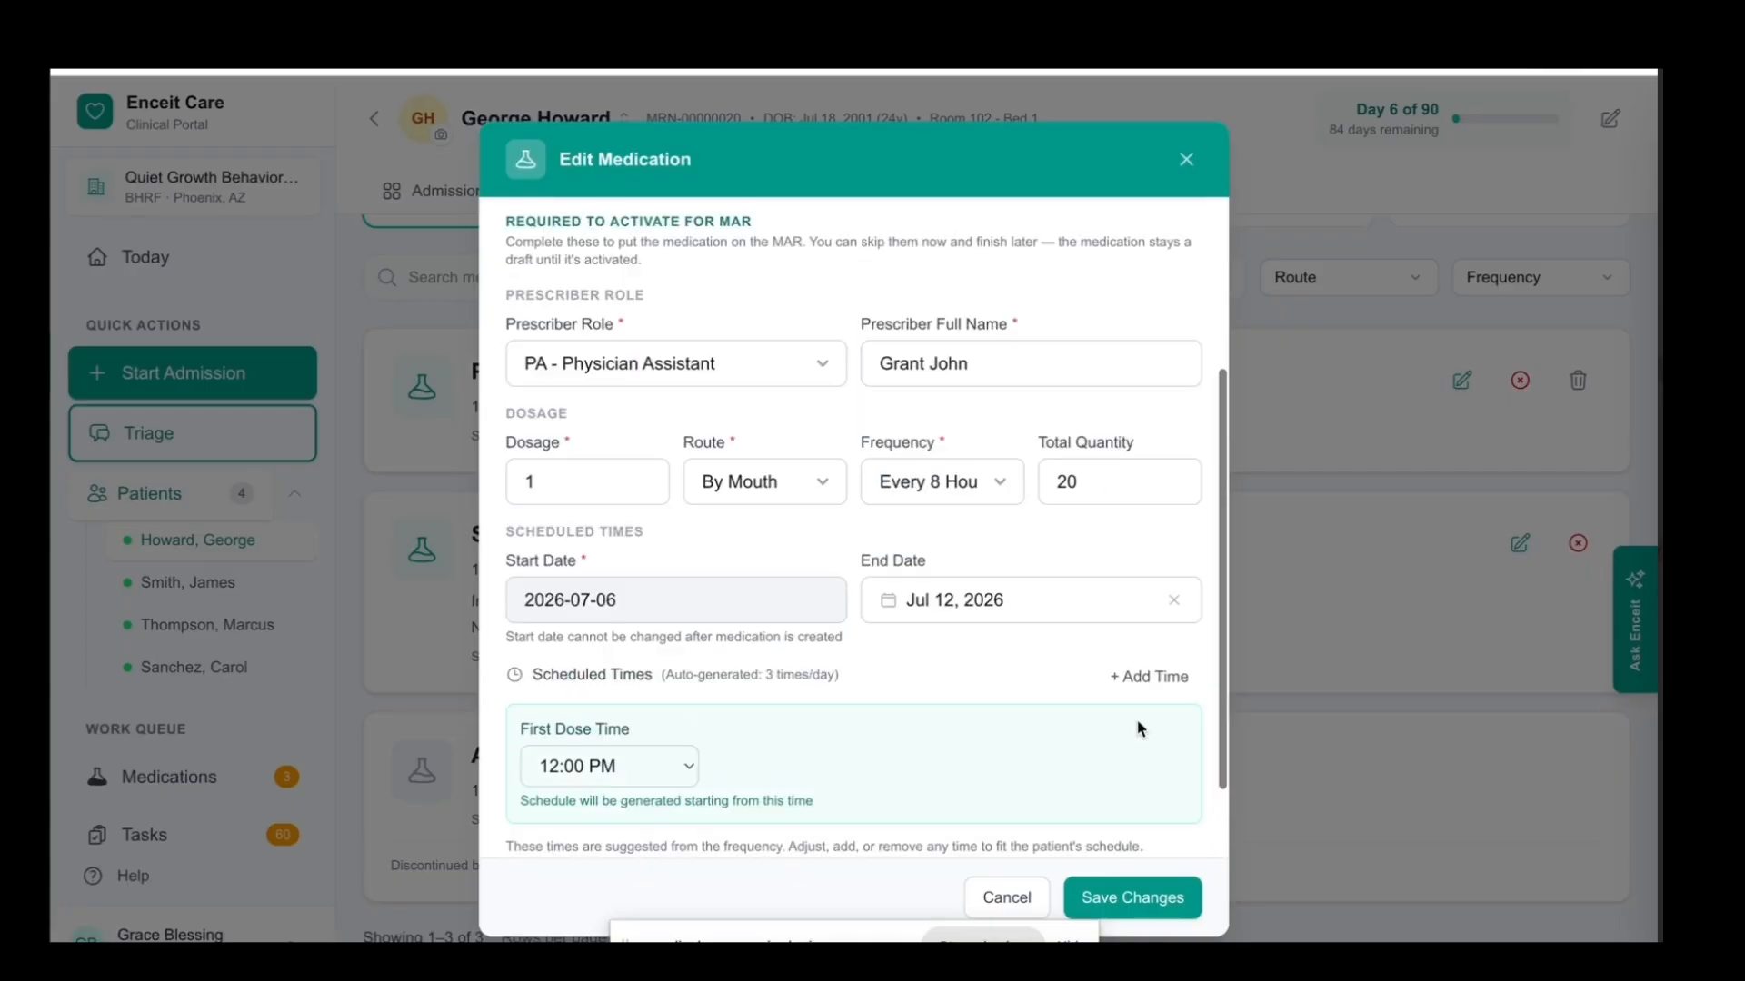
click(1147, 904)
scroll(1007, 587, up, 2)
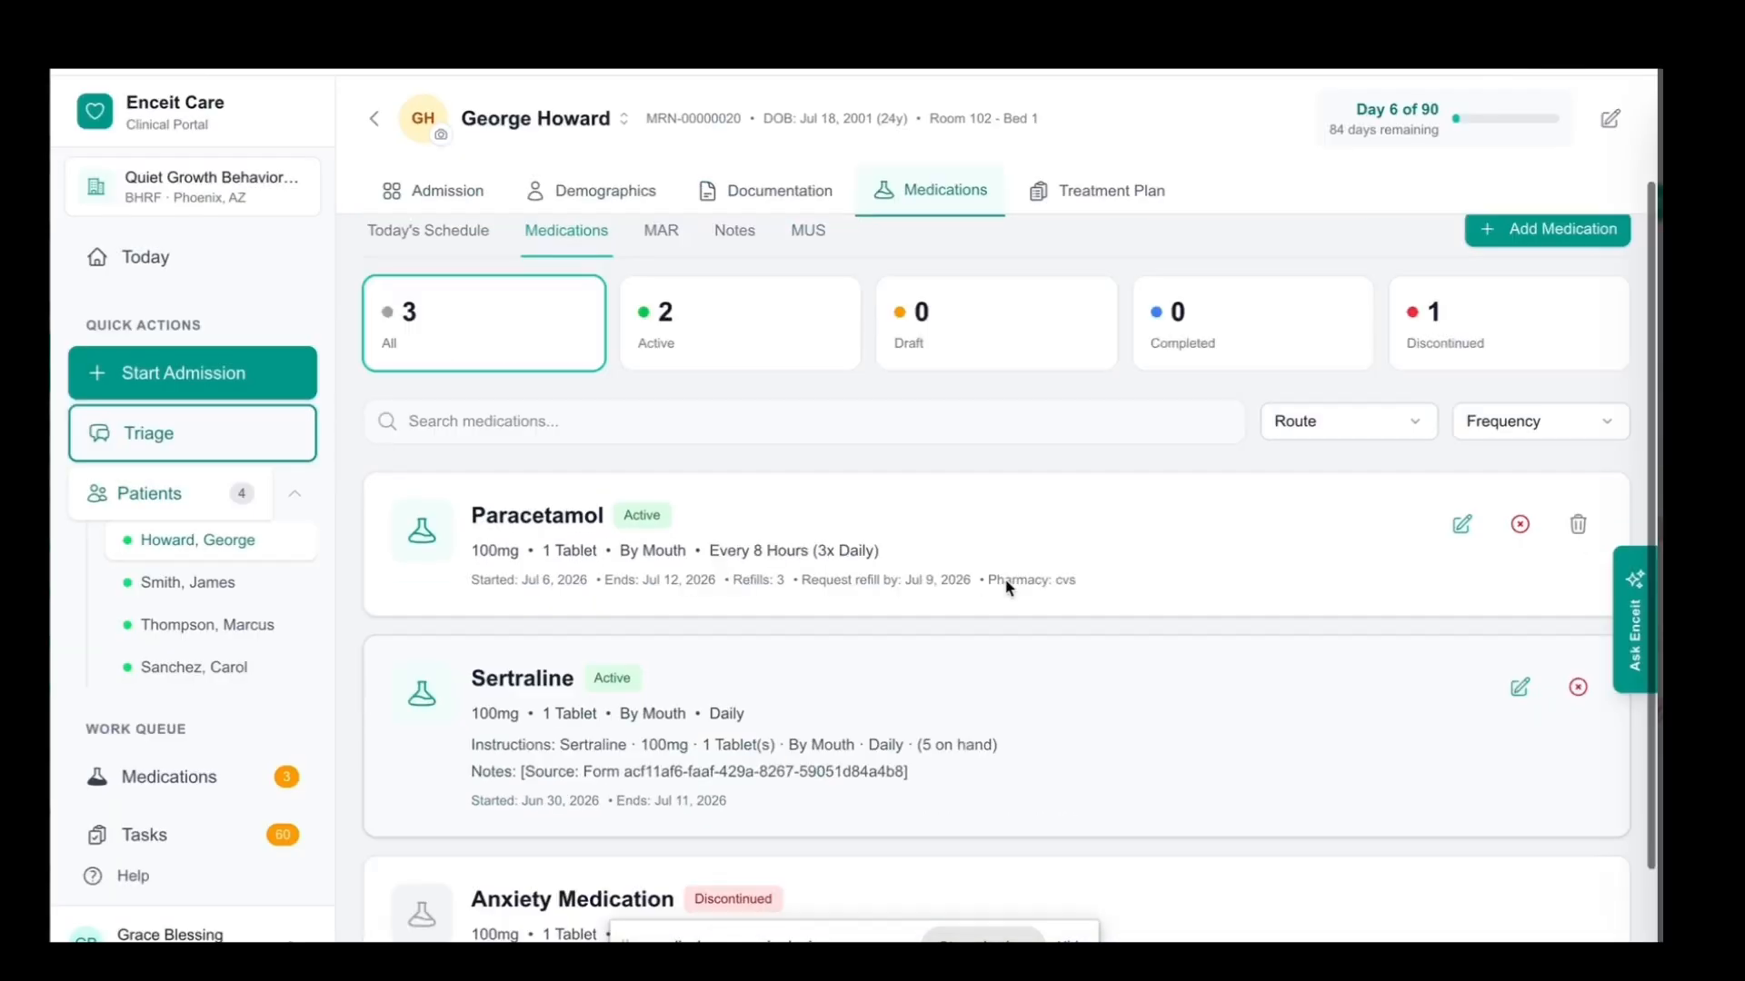
Examine the patient's MAR for July 2026, including the legend, dose times and day cells of each medication
scroll(1007, 587, up, 2)
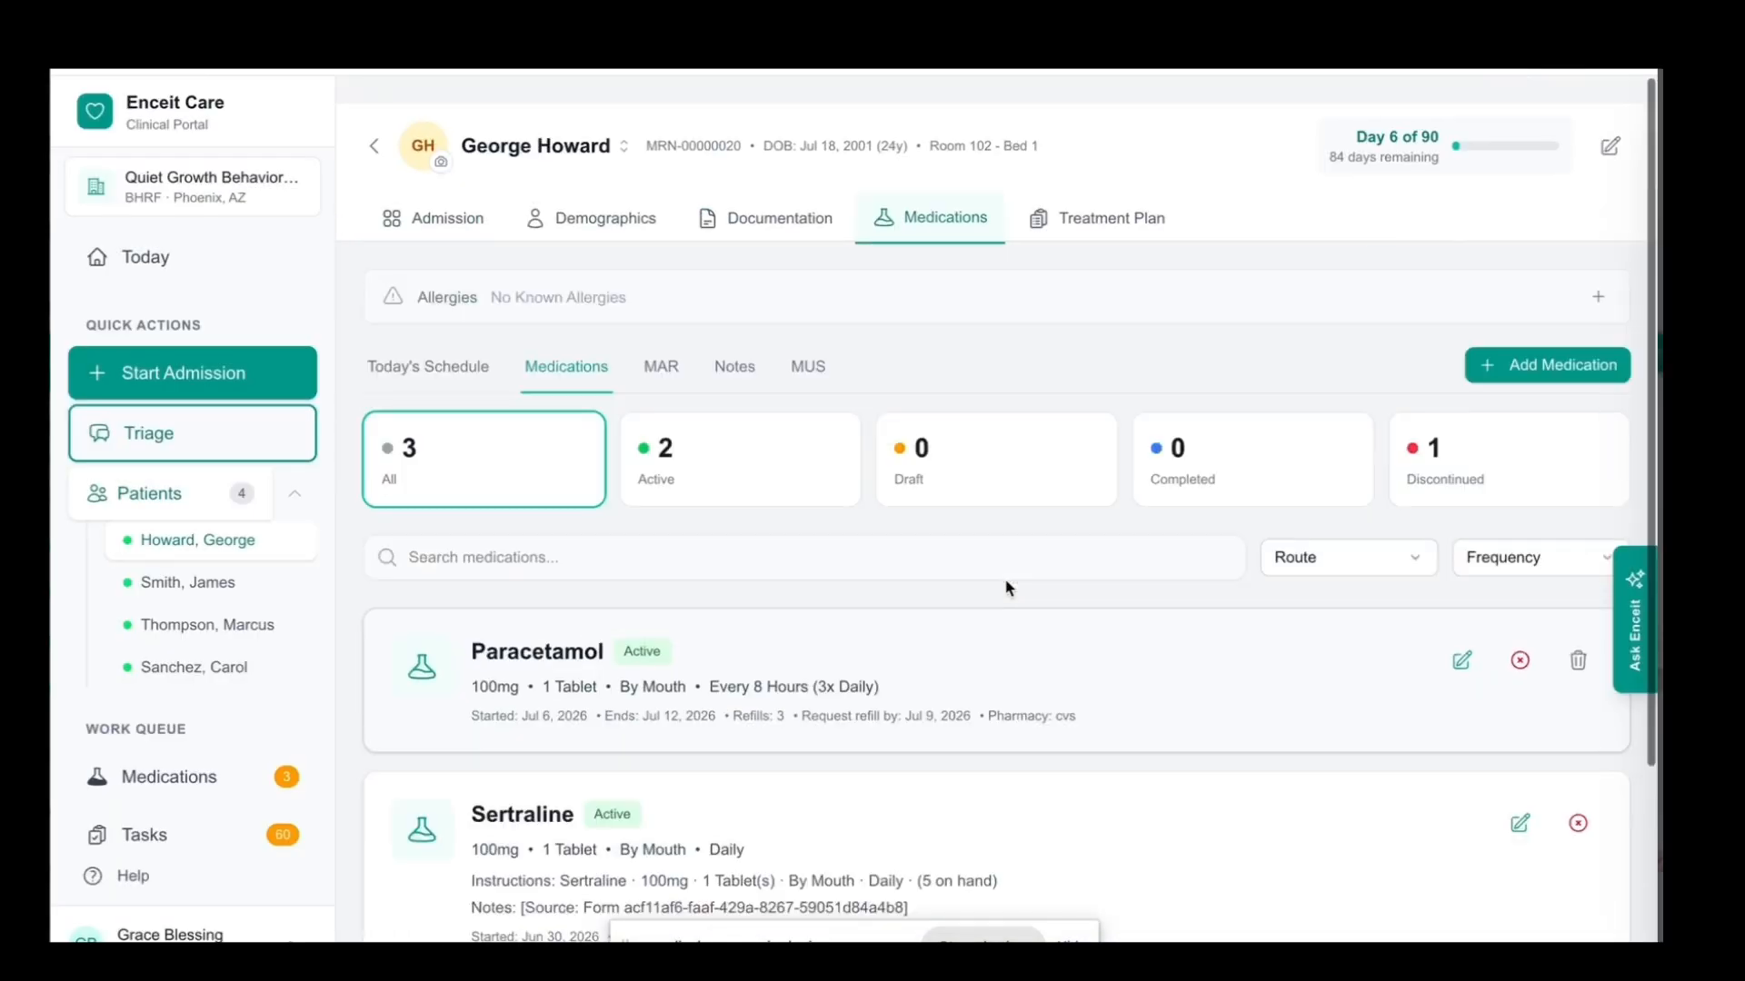
click(674, 378)
scroll(805, 567, down, 1)
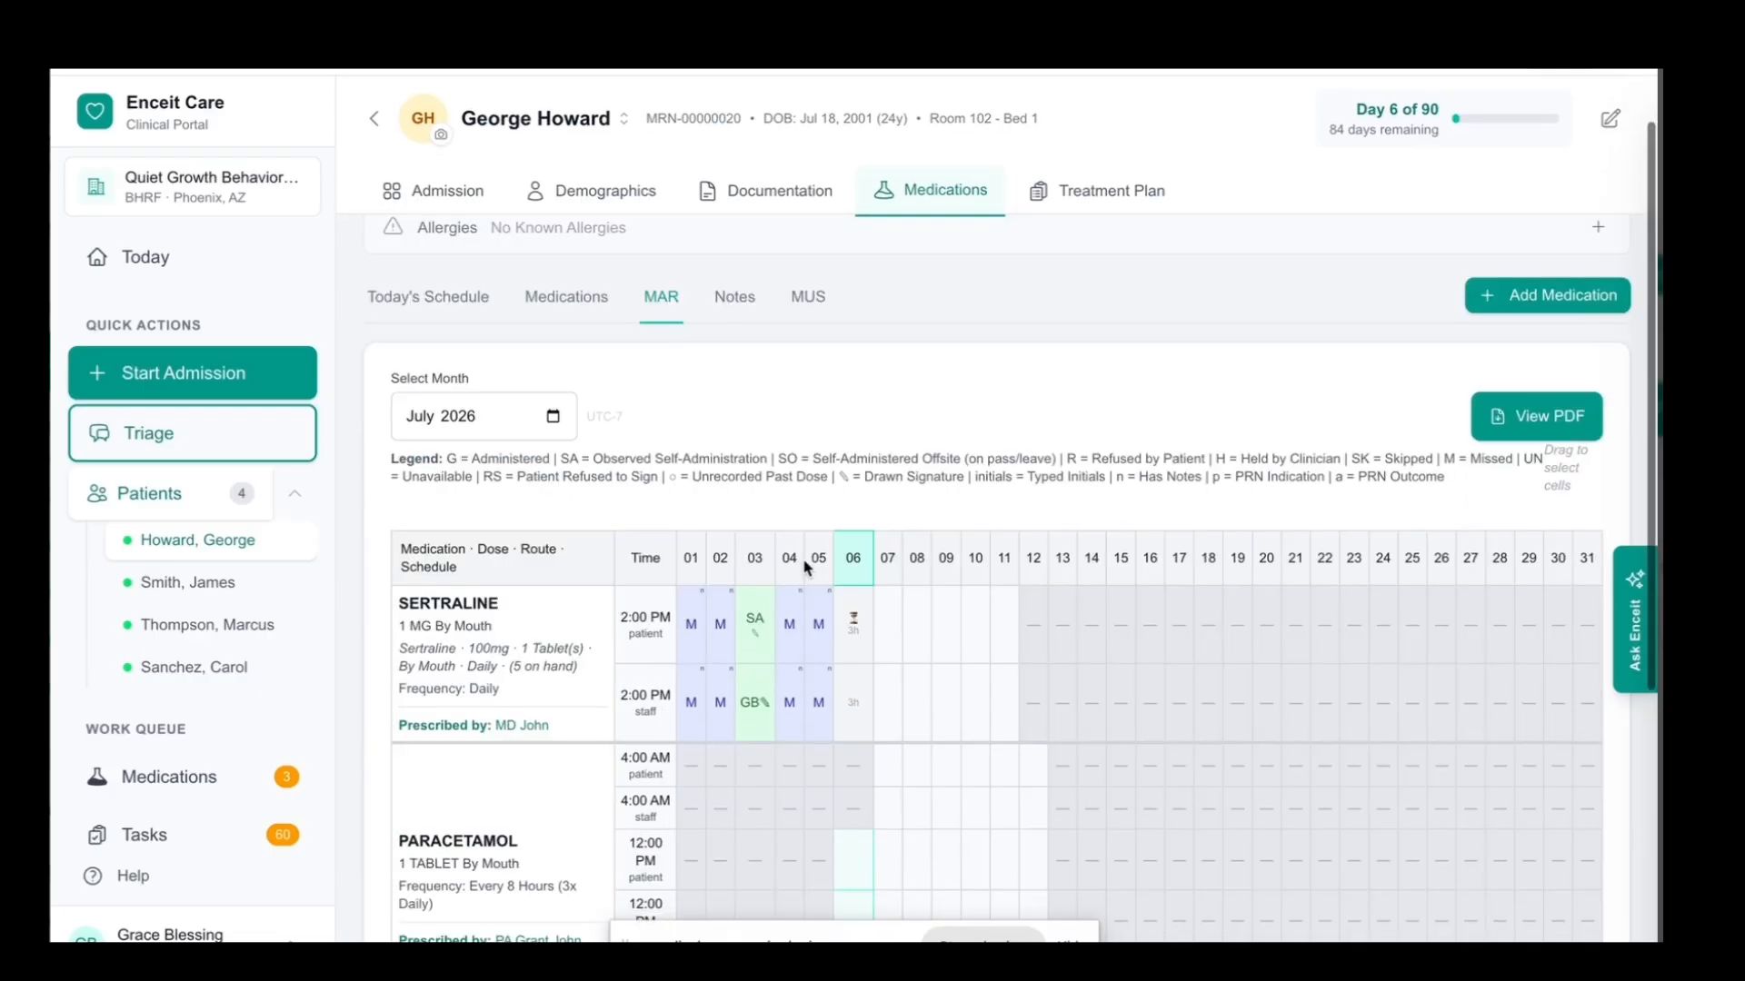
scroll(805, 567, down, 1)
scroll(805, 567, down, 1)
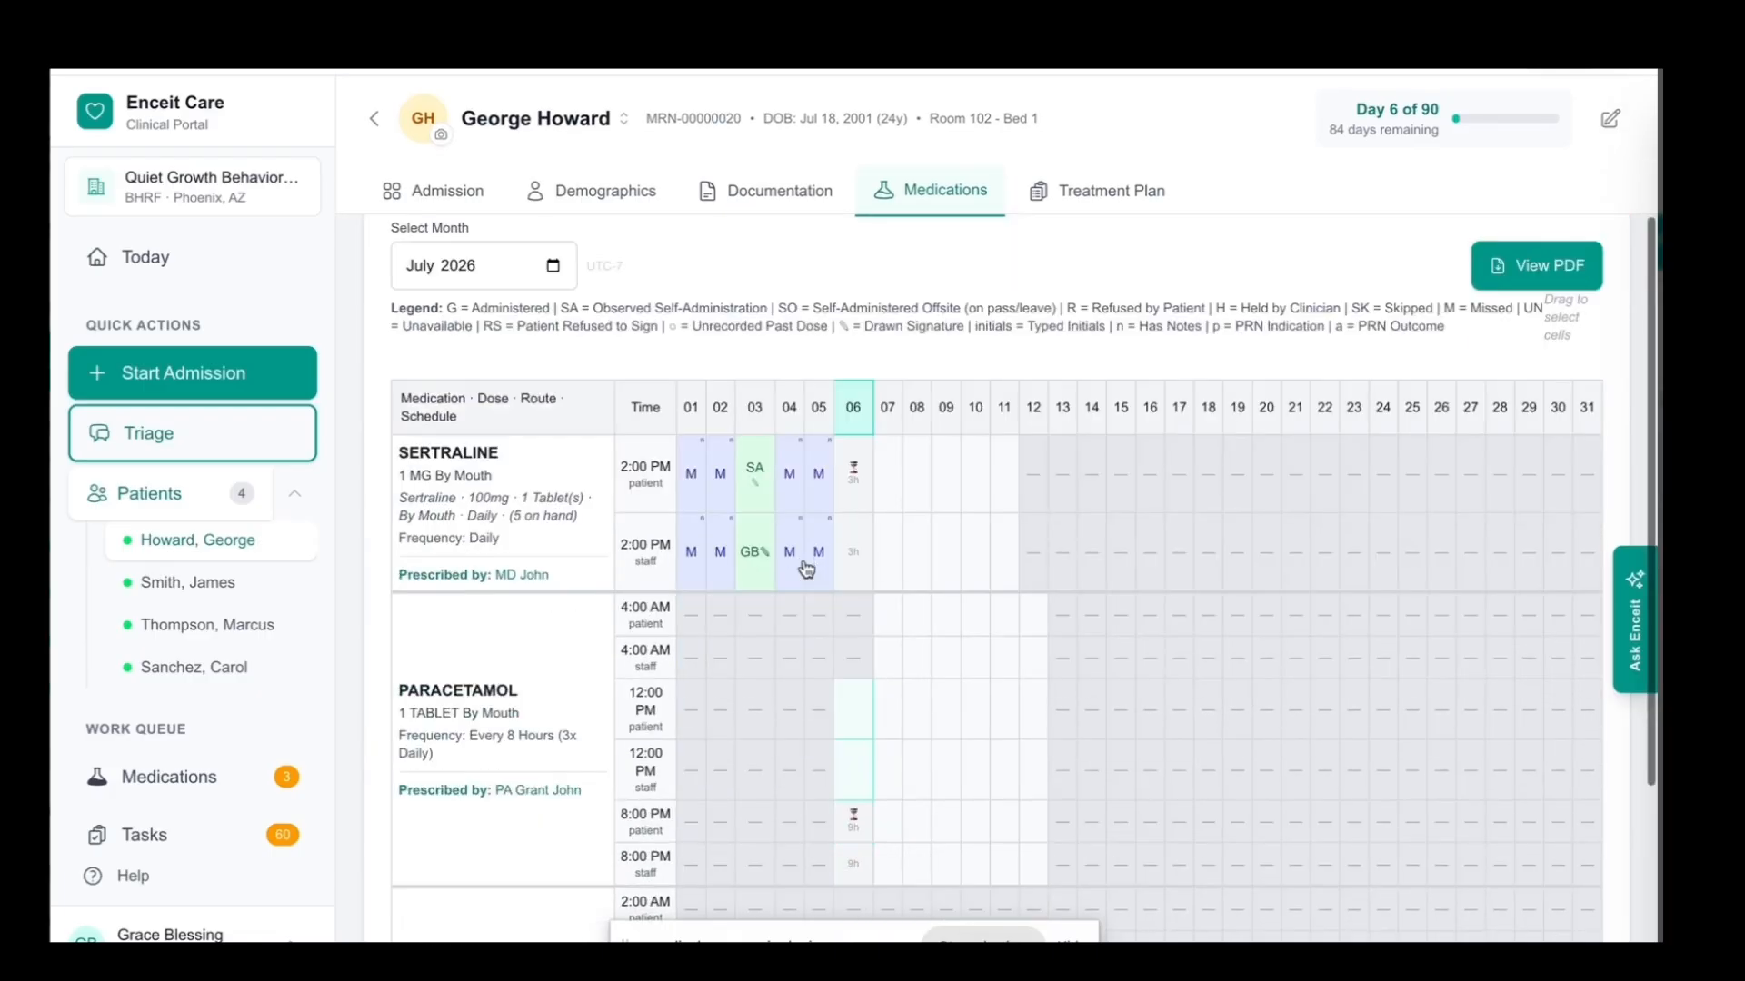
scroll(718, 509, down, 1)
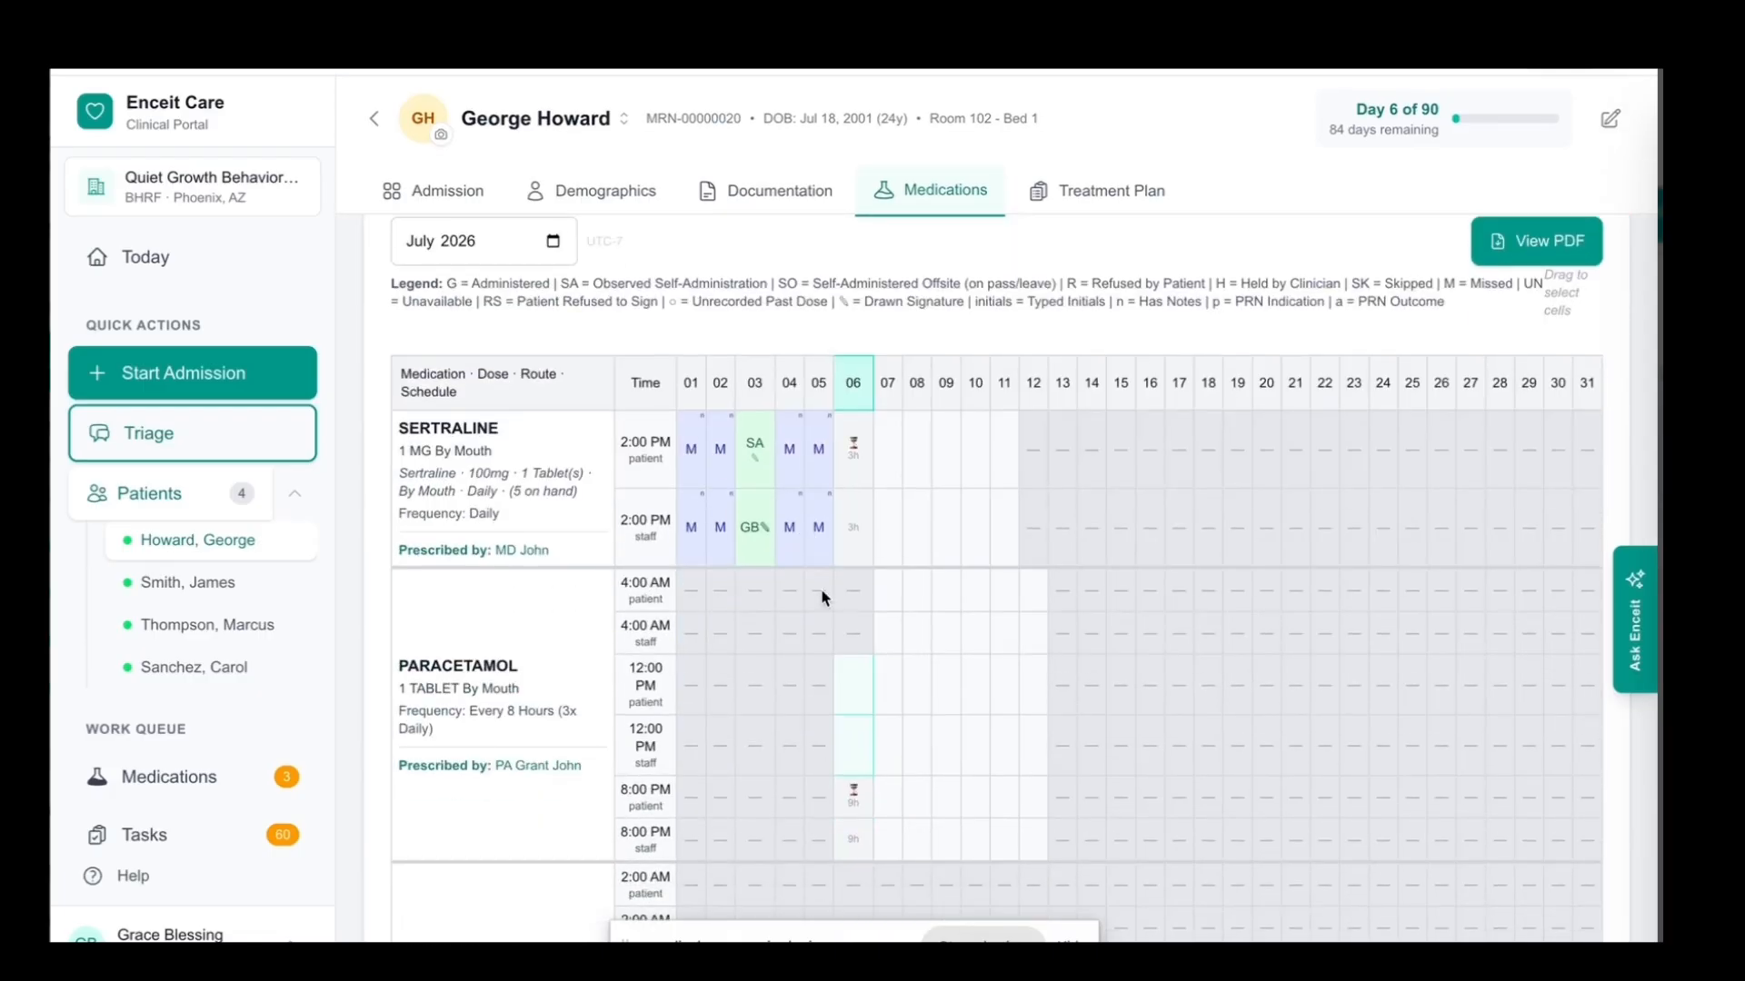
scroll(807, 618, down, 1)
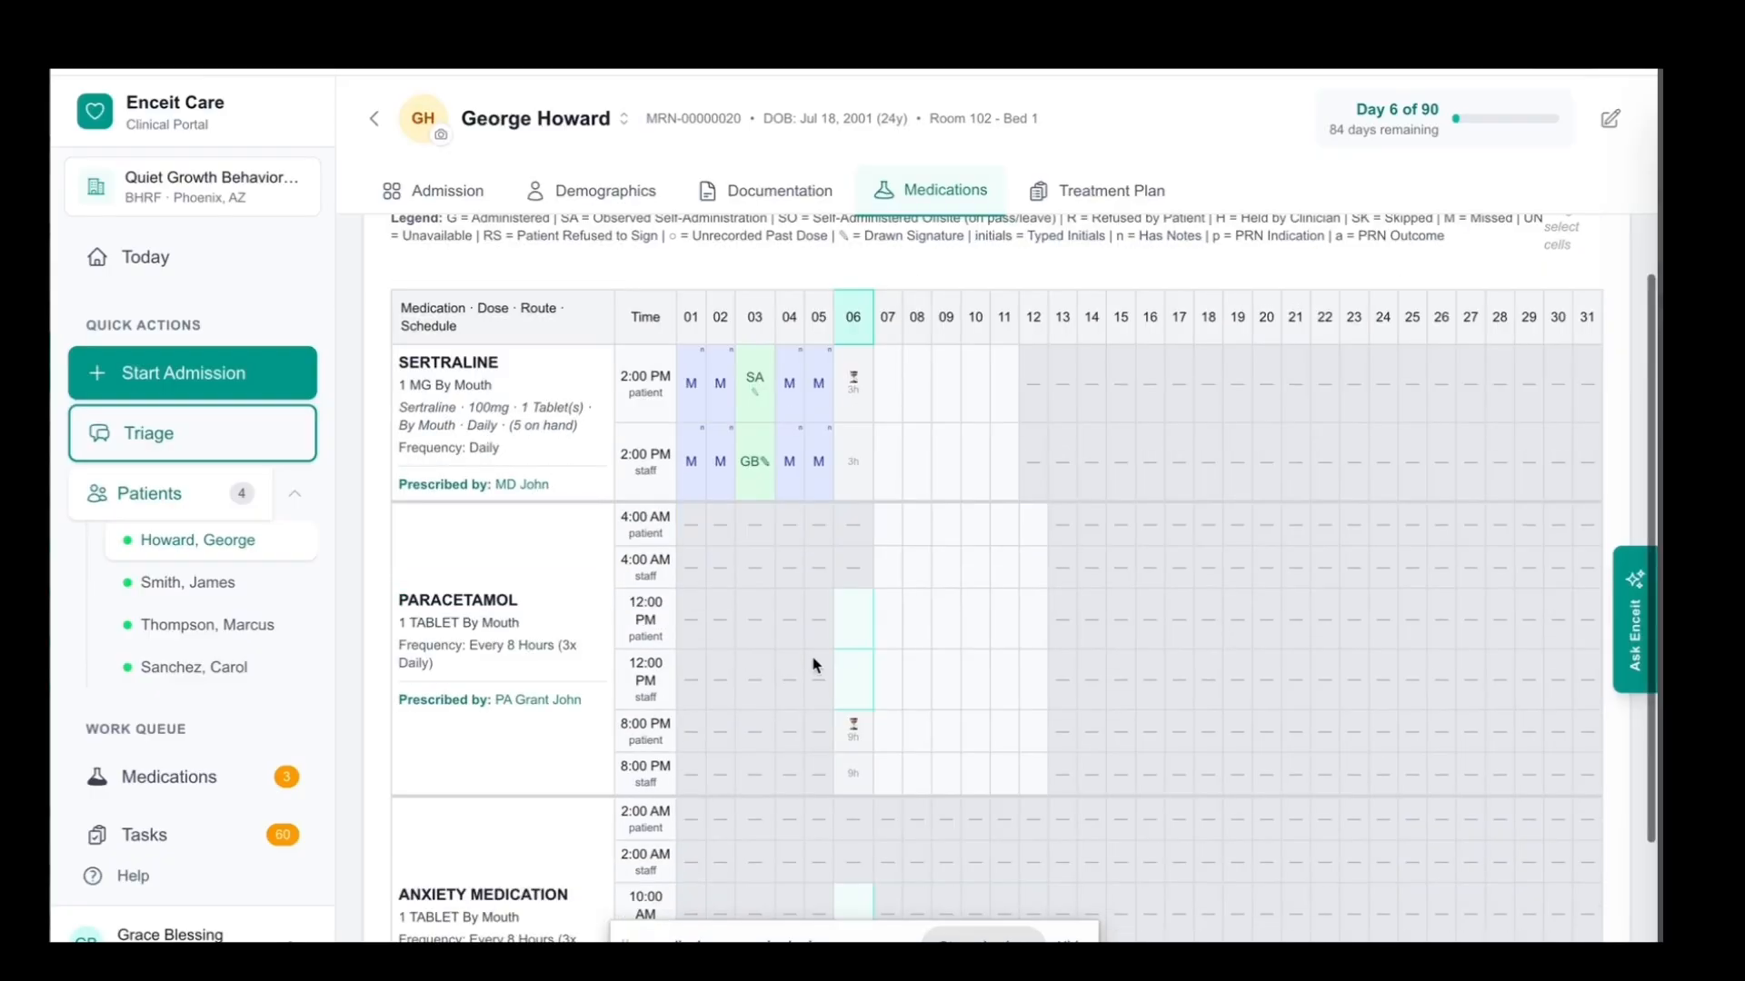
scroll(652, 575, down, 1)
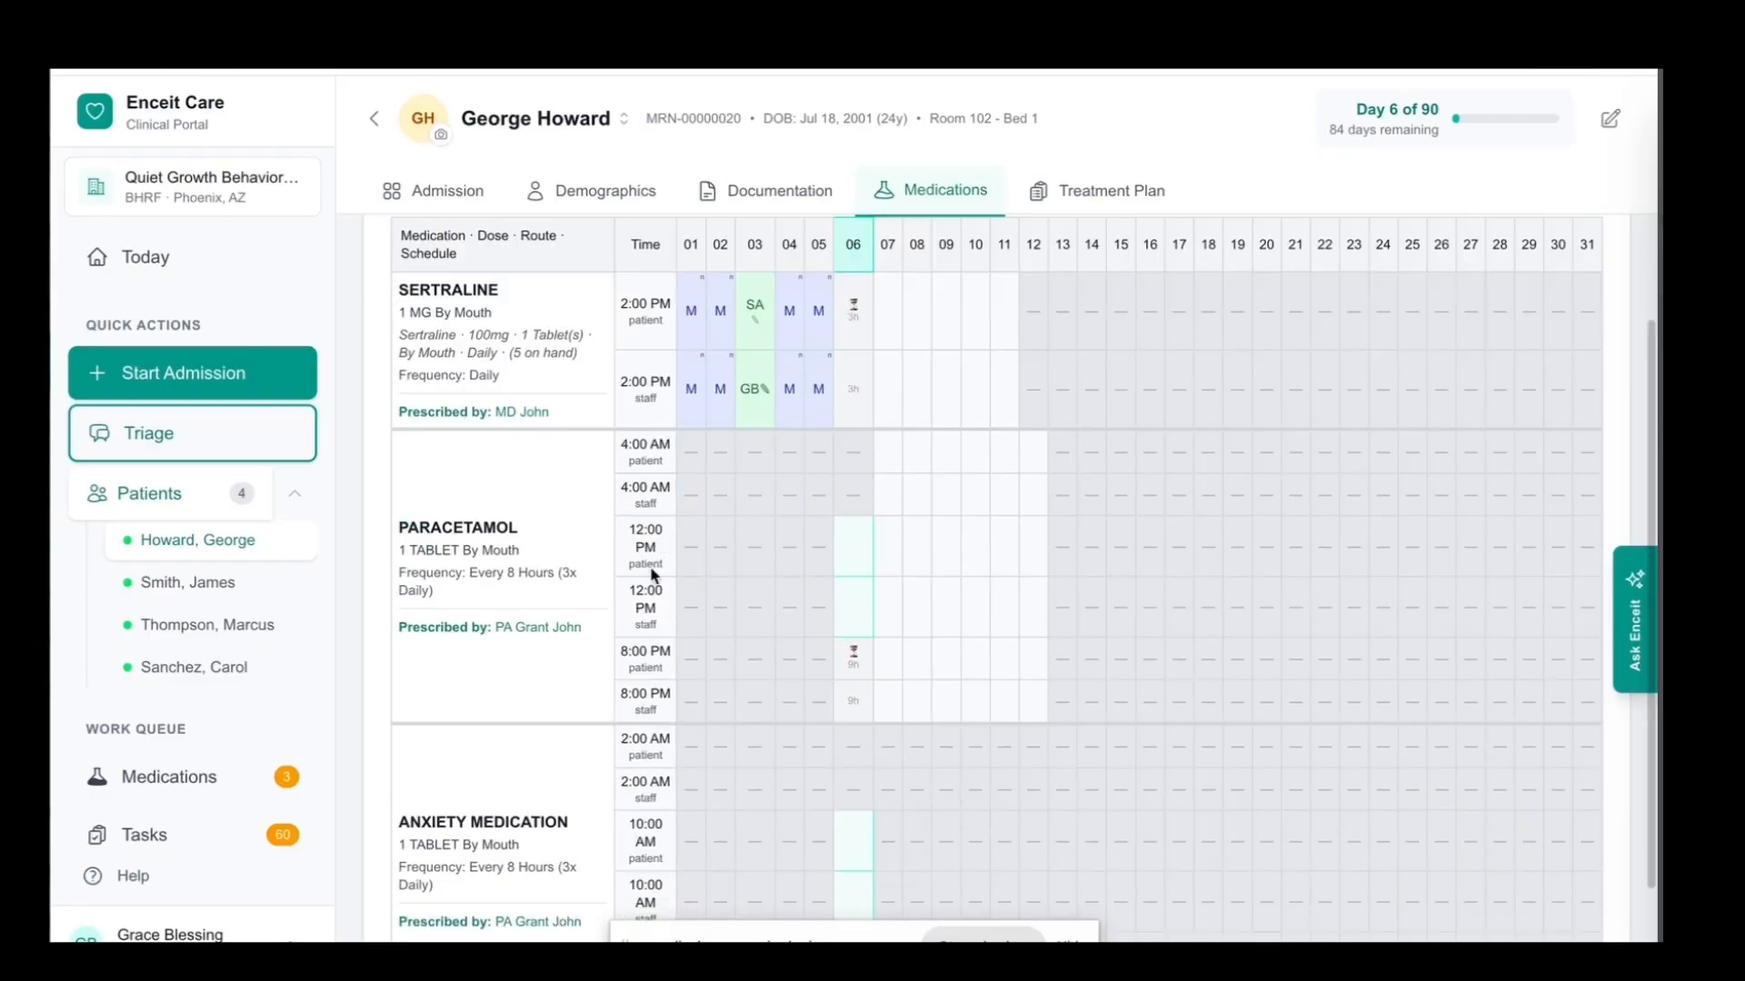
scroll(854, 599, down, 1)
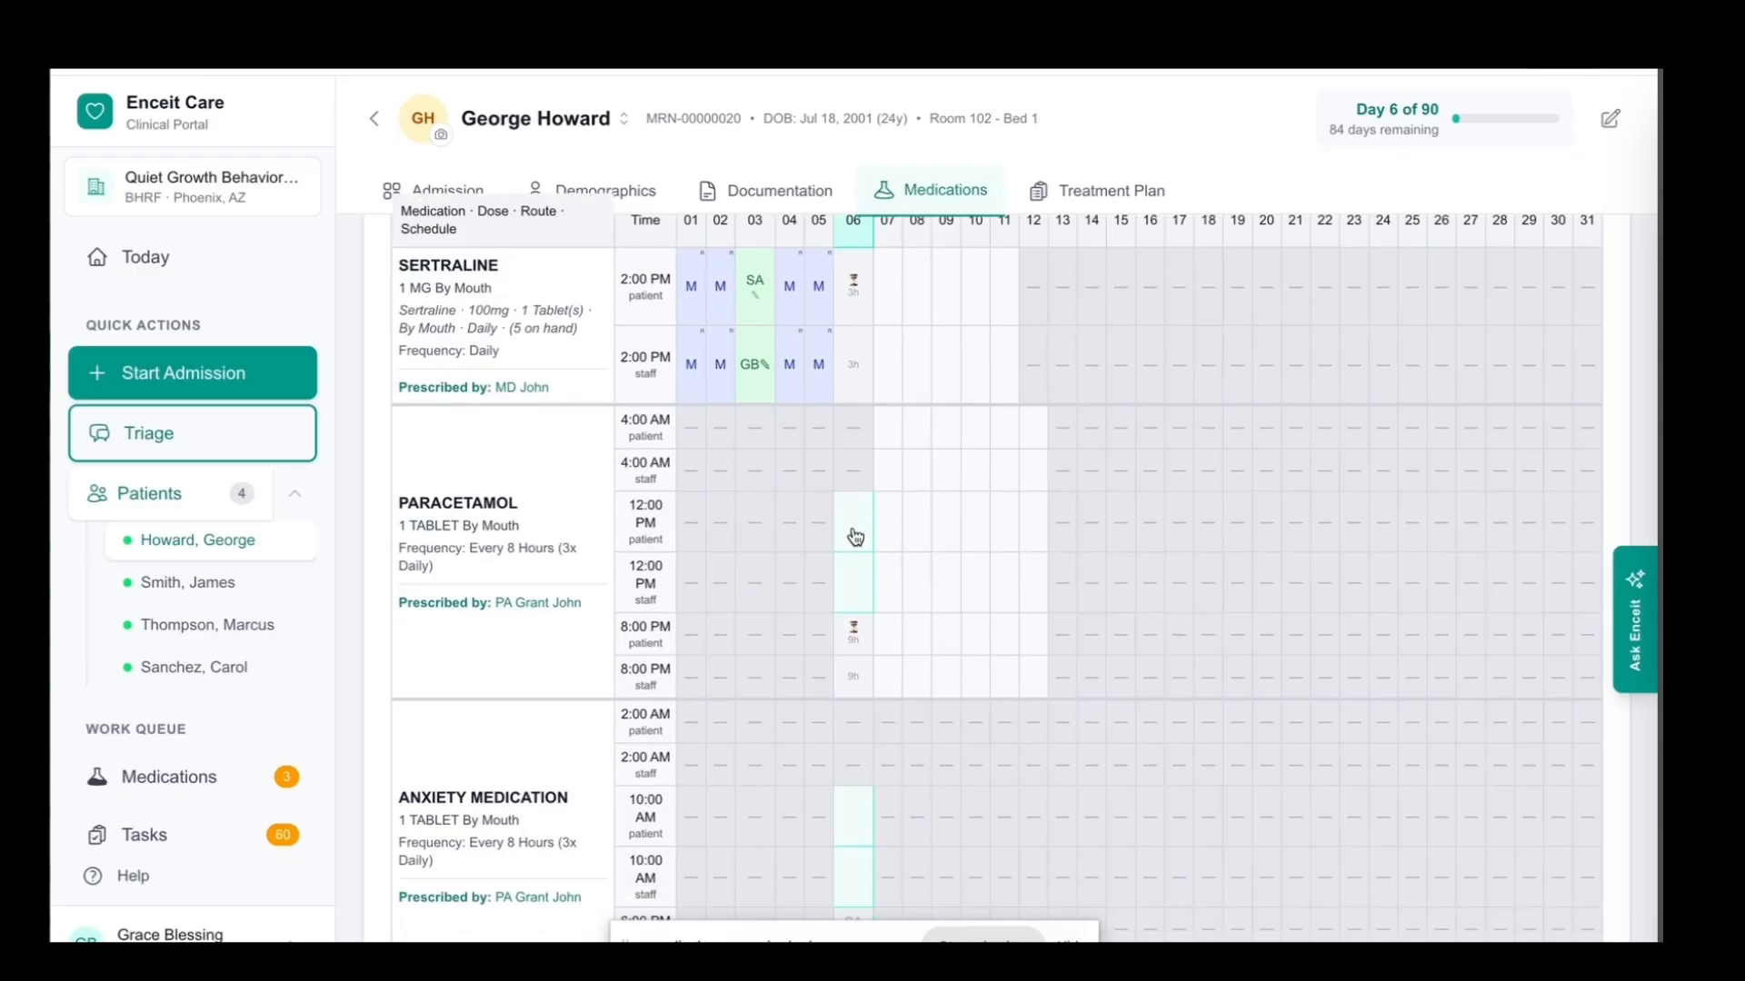
For the 12:00 PM Paracetamol dose on July 6, set Observed Self-Administration, observed at 07/06/2026 12:46 PM, keeping 1 as the dosage given
click(854, 536)
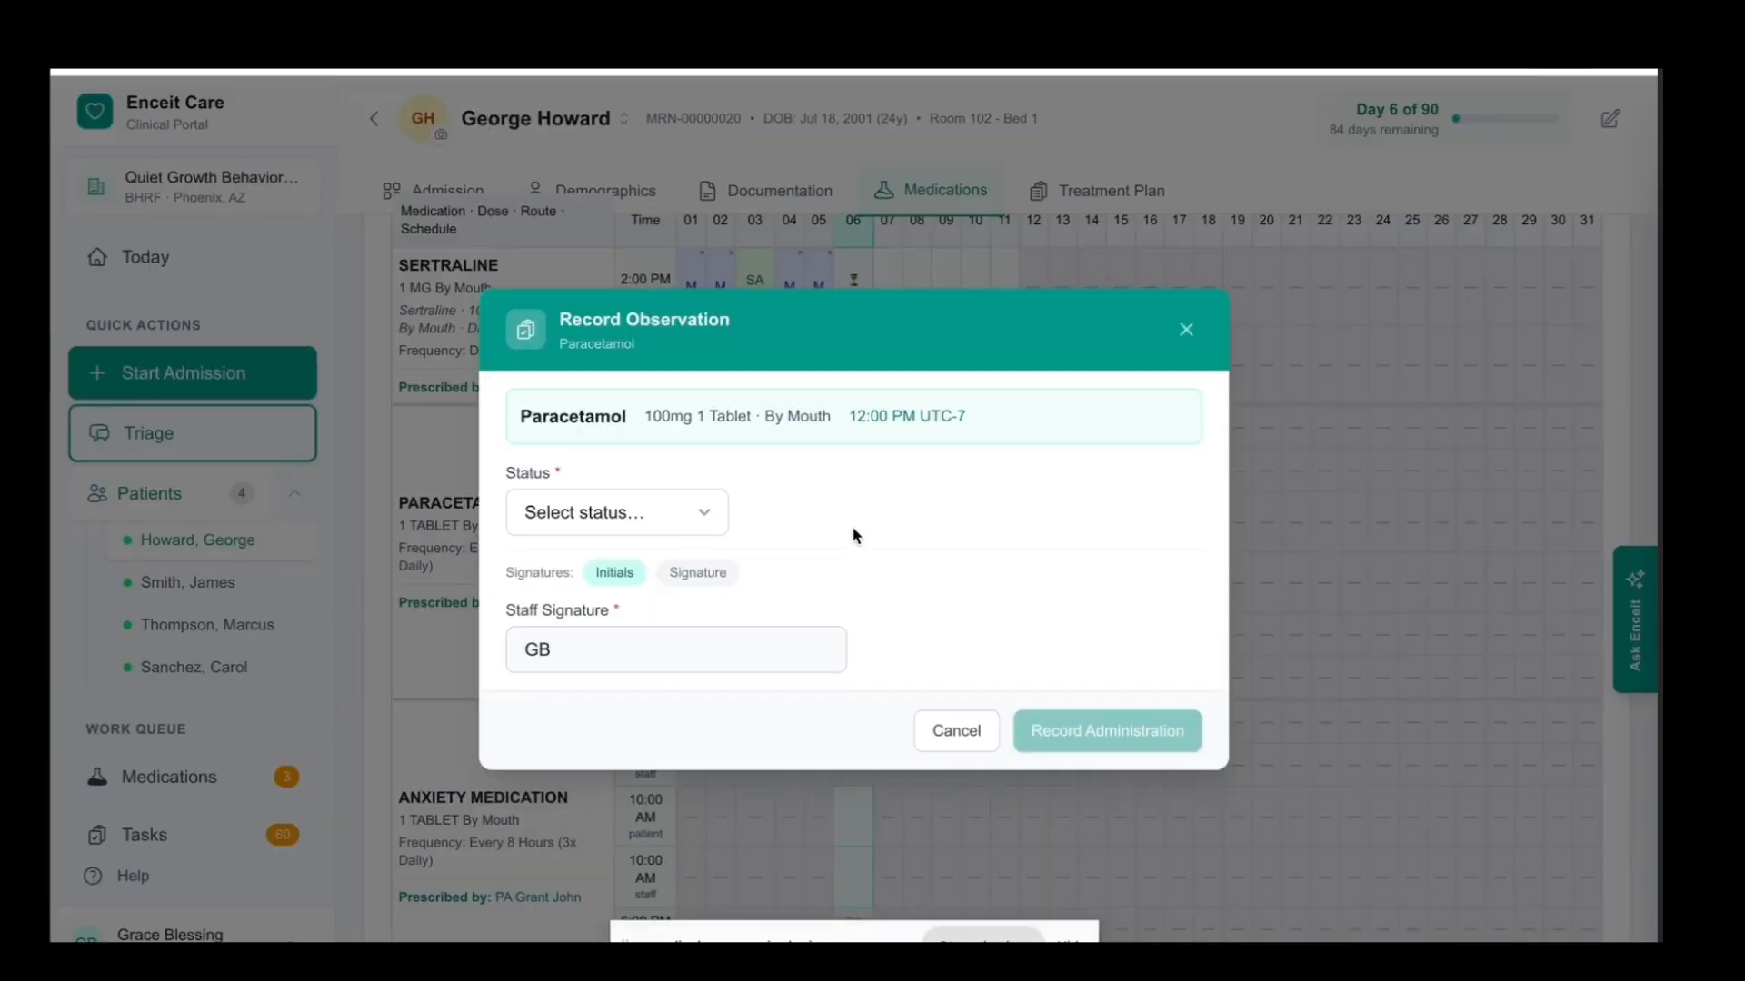
click(705, 514)
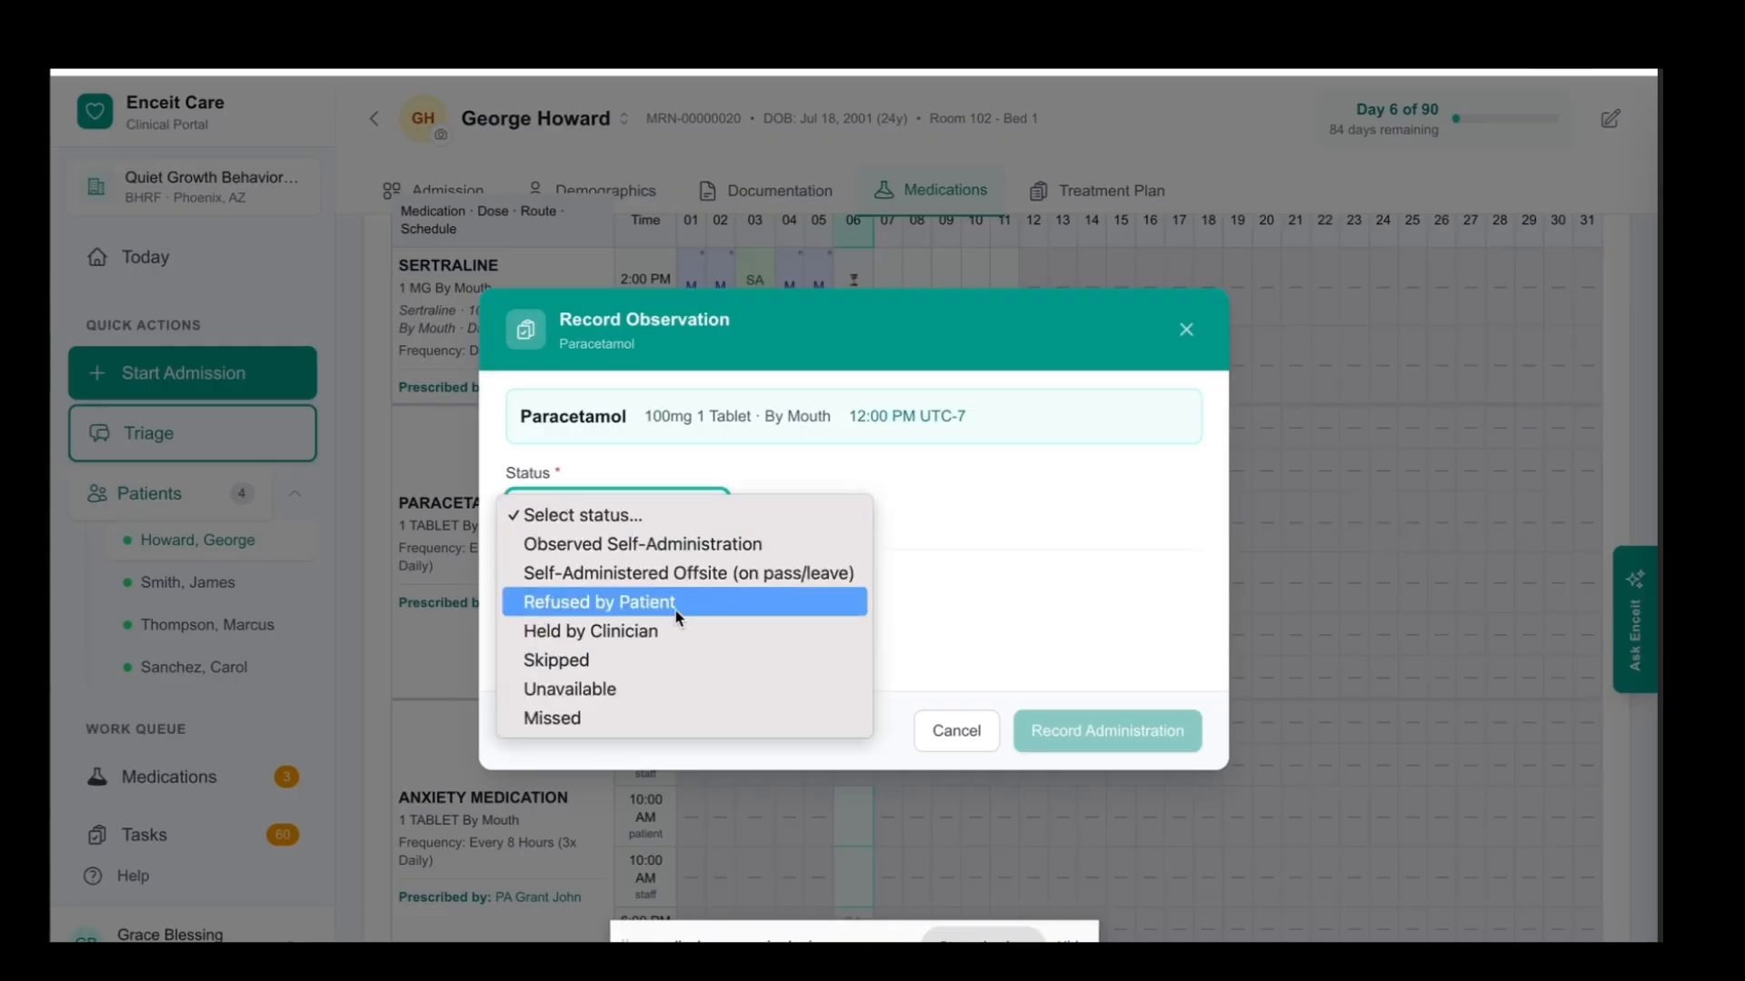
click(697, 546)
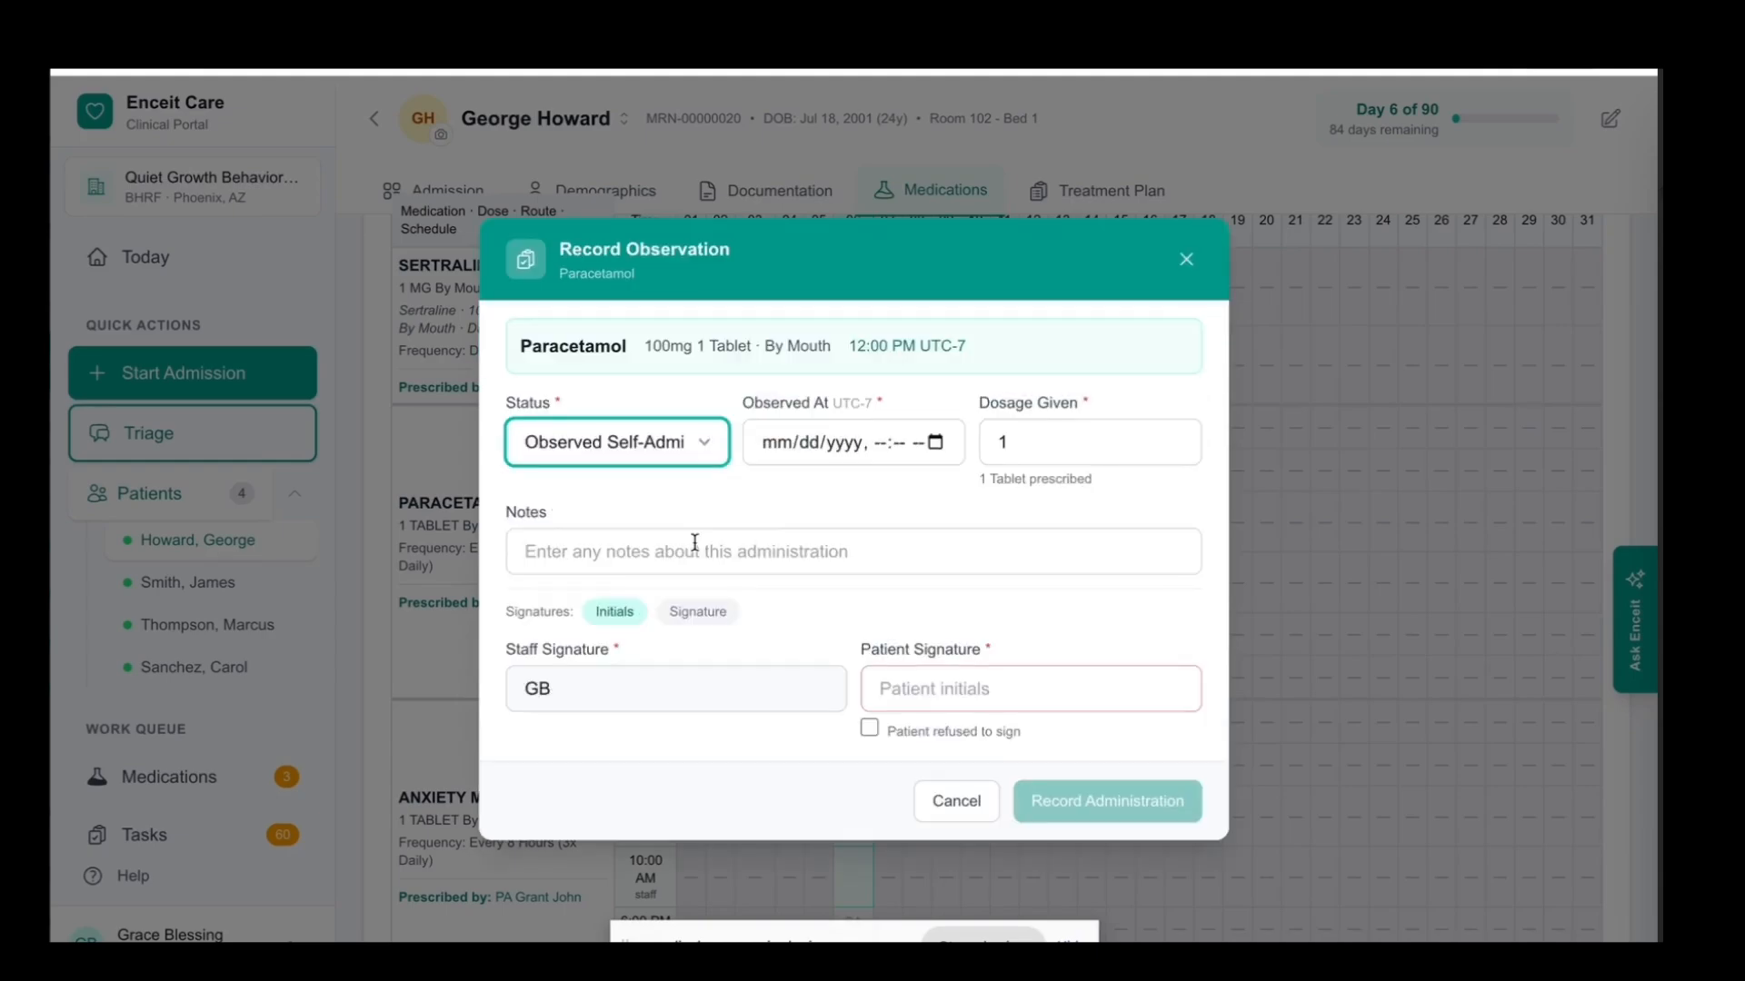
click(925, 449)
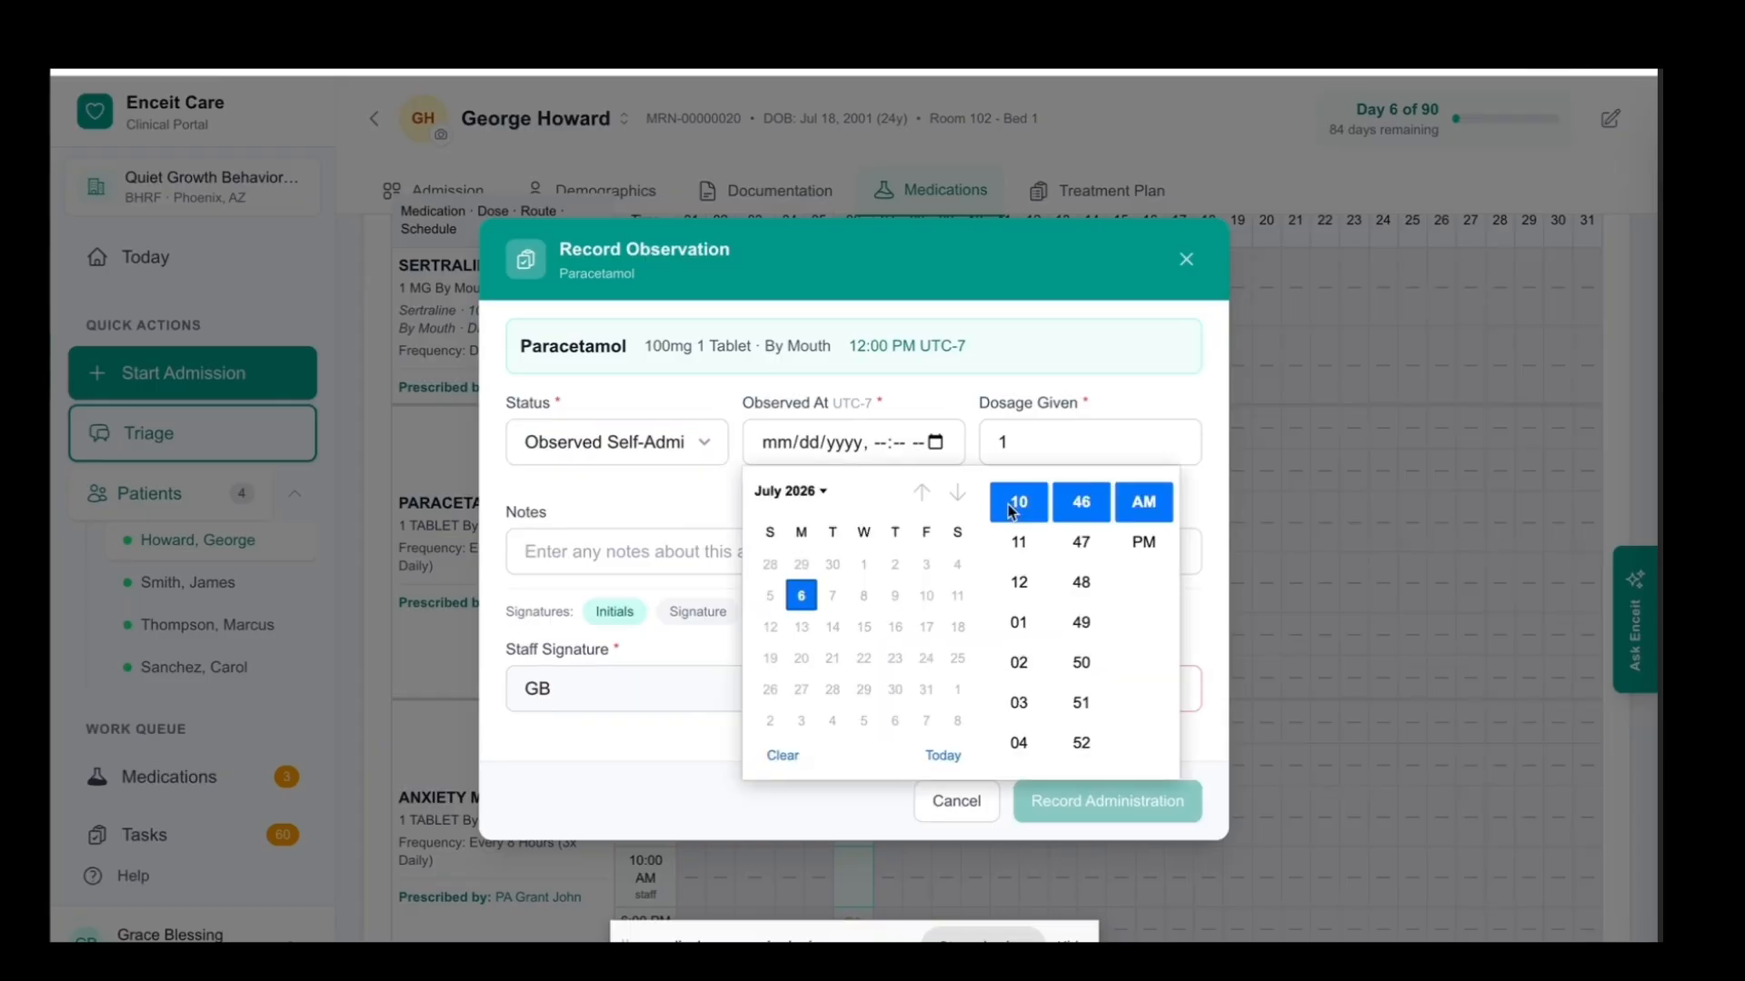
click(1021, 581)
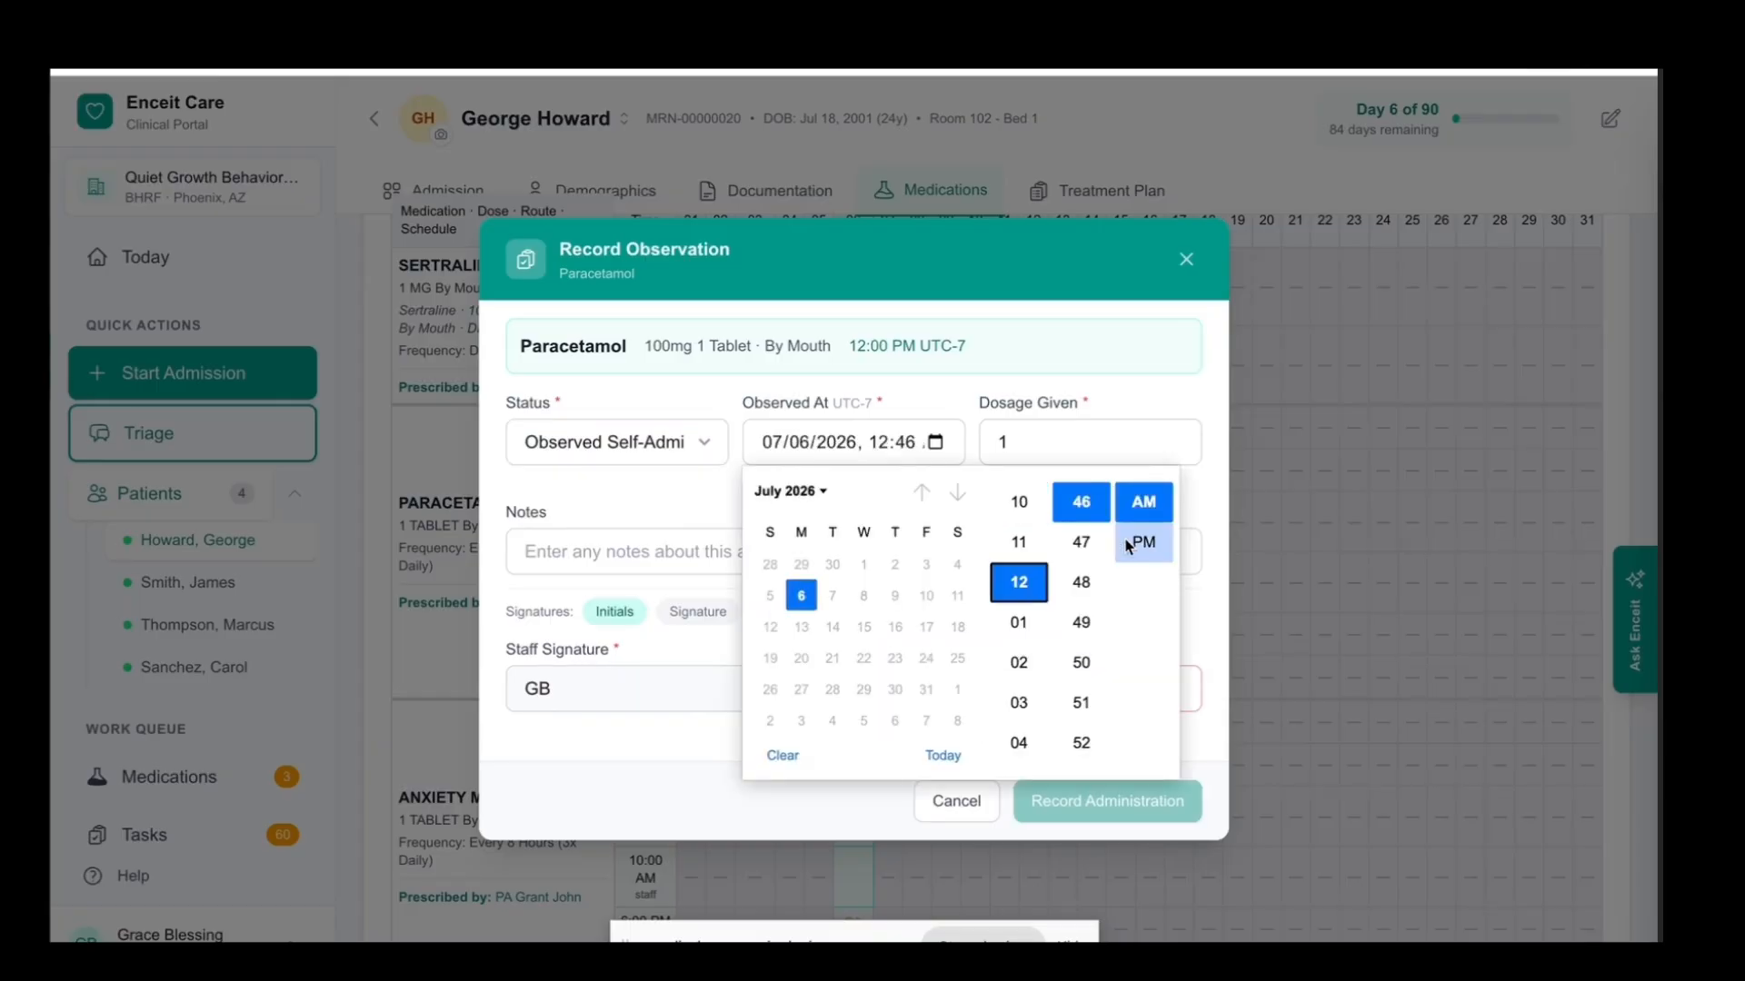
click(1128, 543)
click(1041, 419)
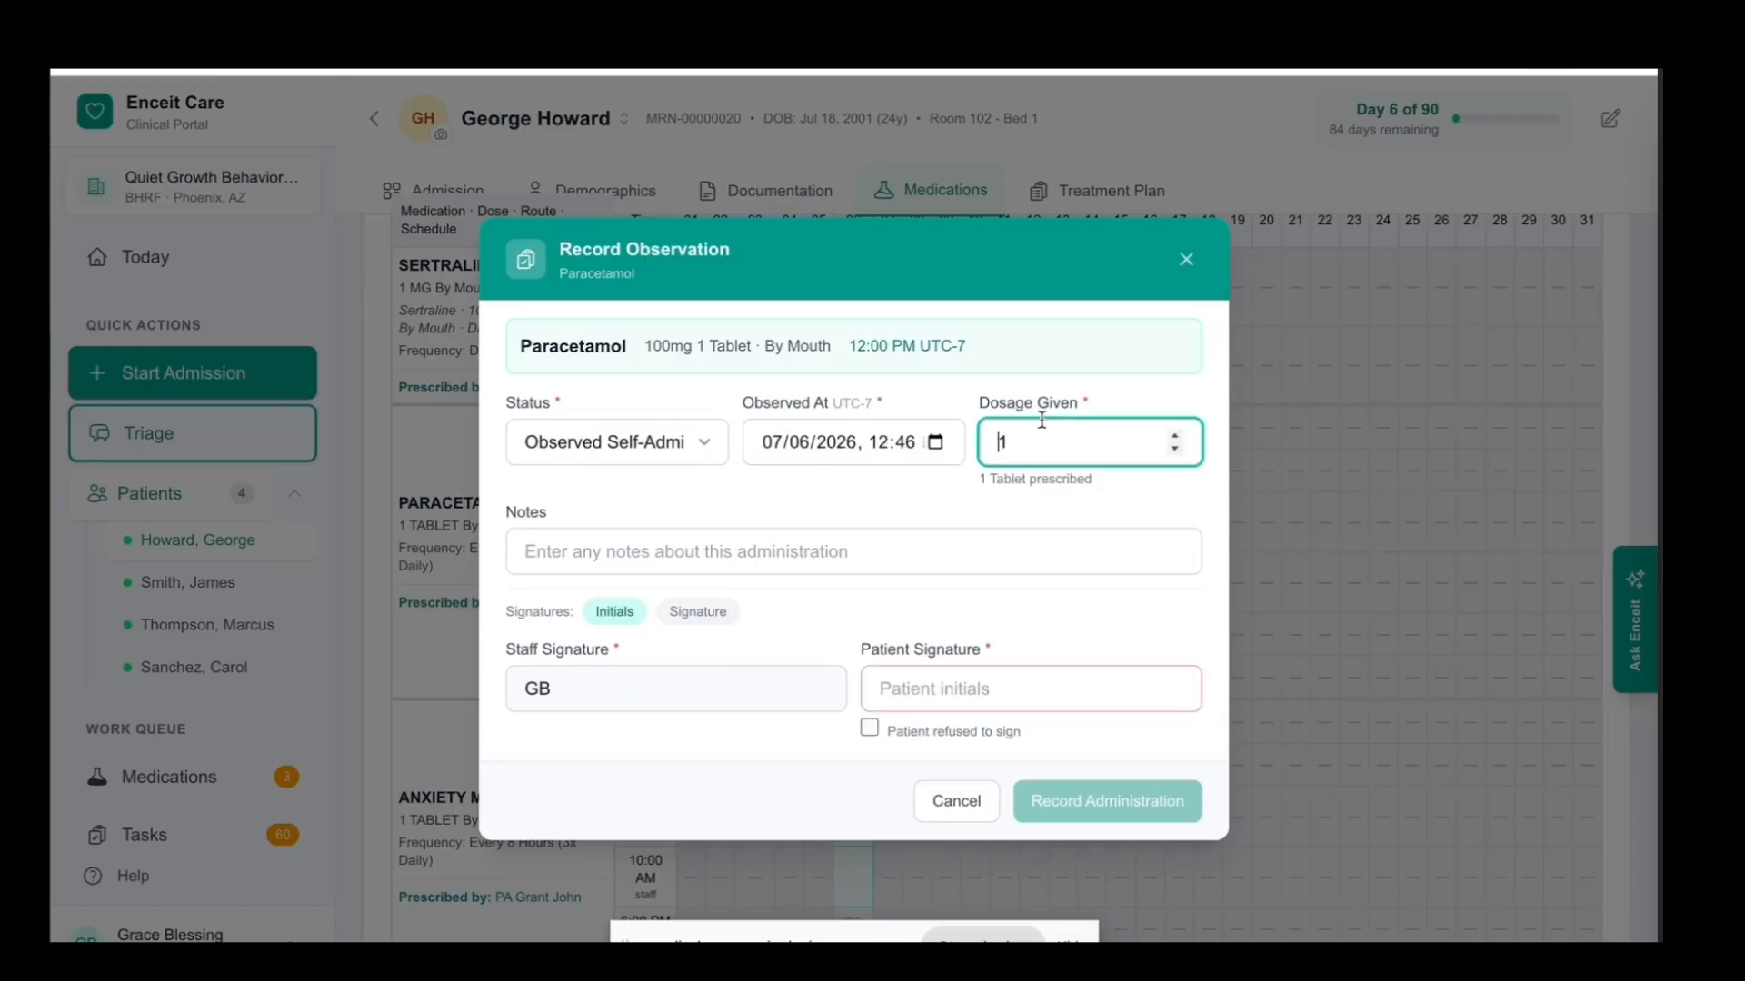
click(1035, 444)
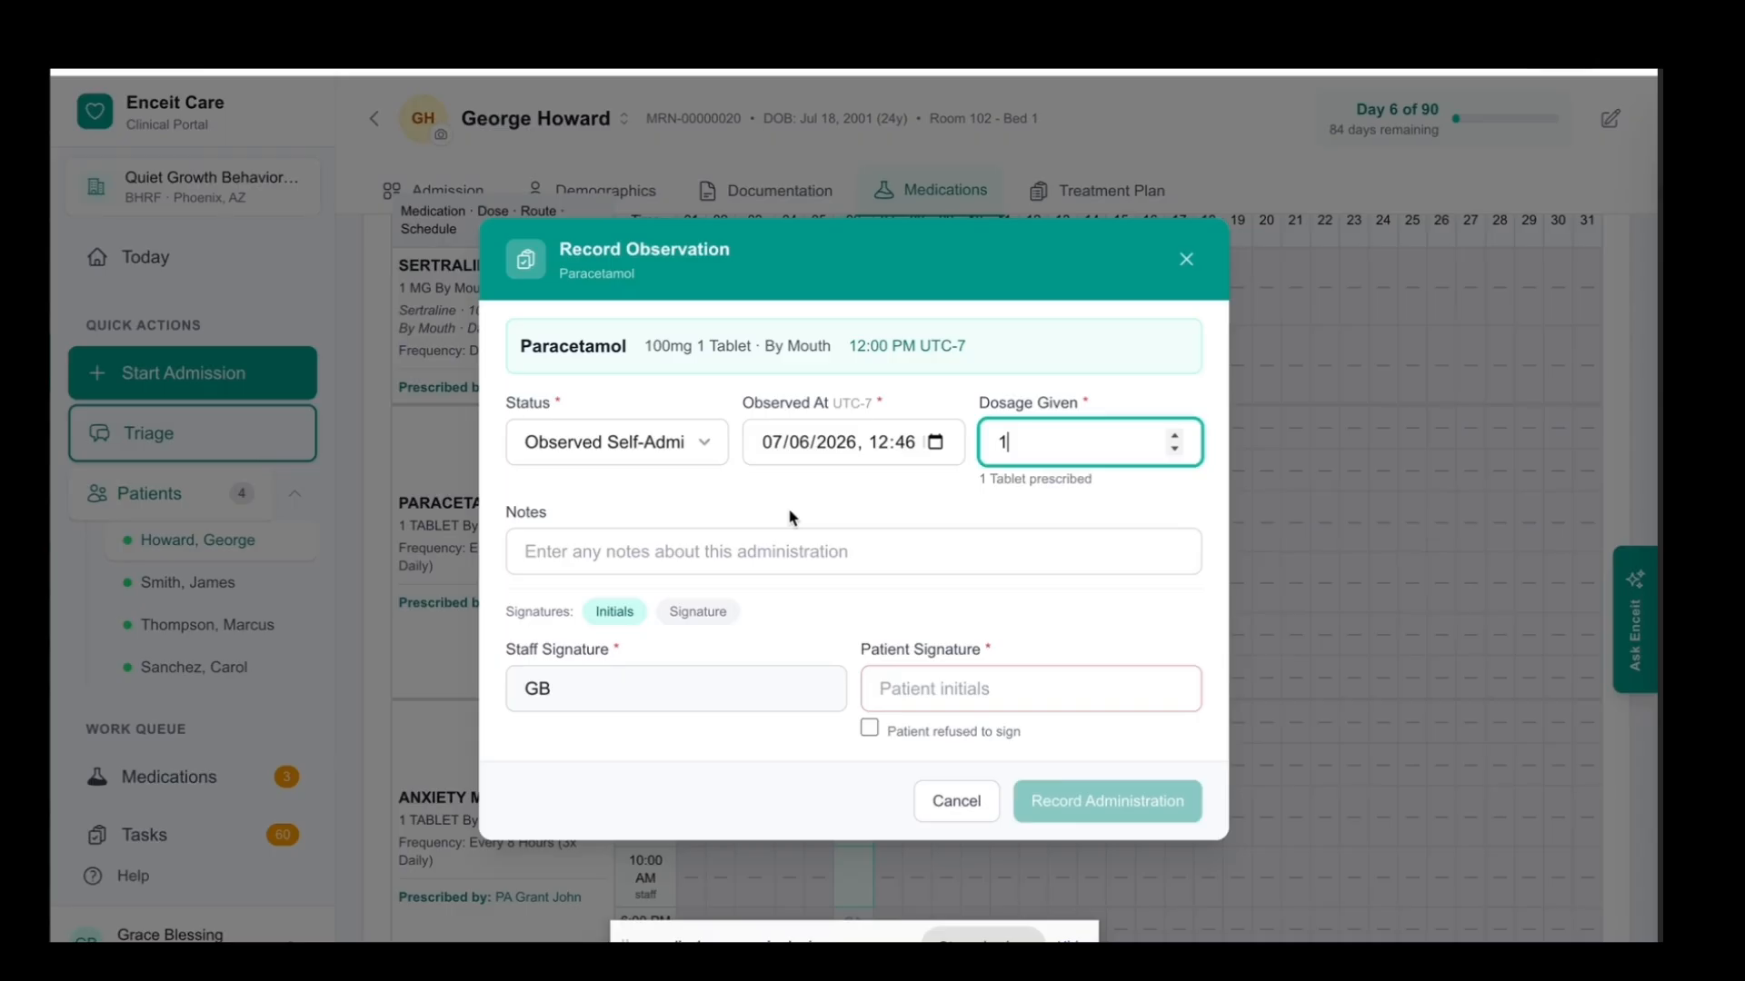
click(571, 554)
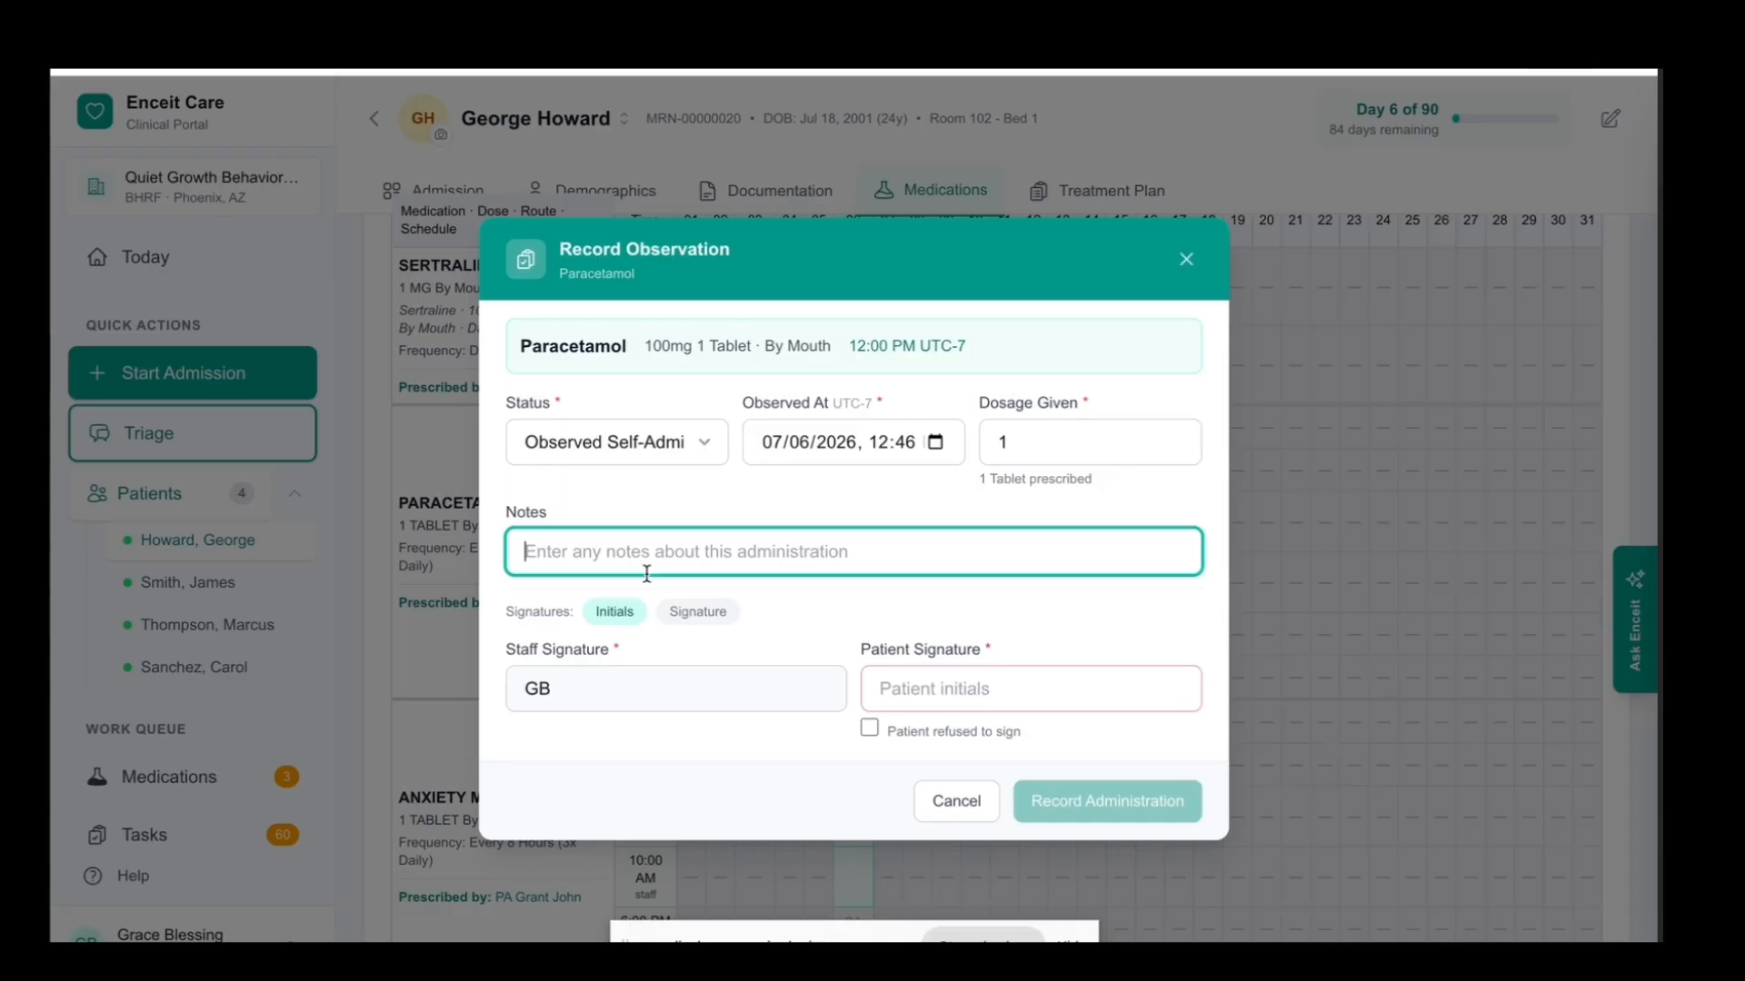
Switch to drawn signatures, draw and apply both the staff and patient signatures, and record the administration
click(716, 616)
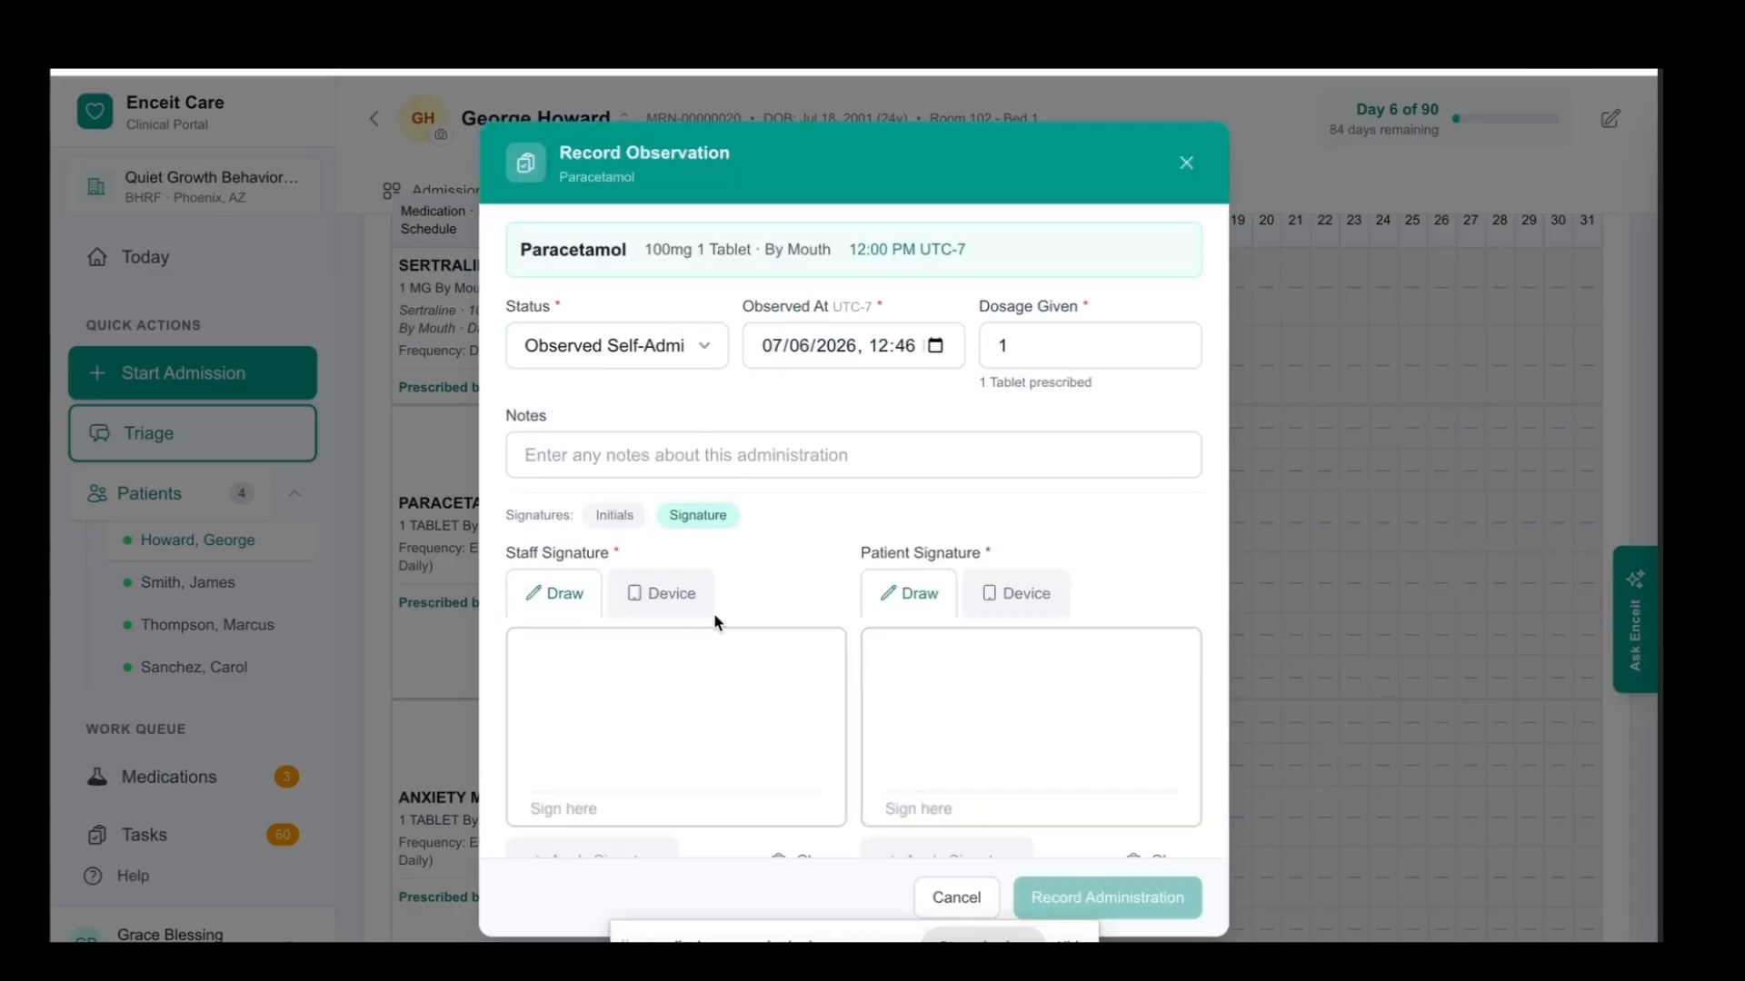
scroll(785, 627, down, 1)
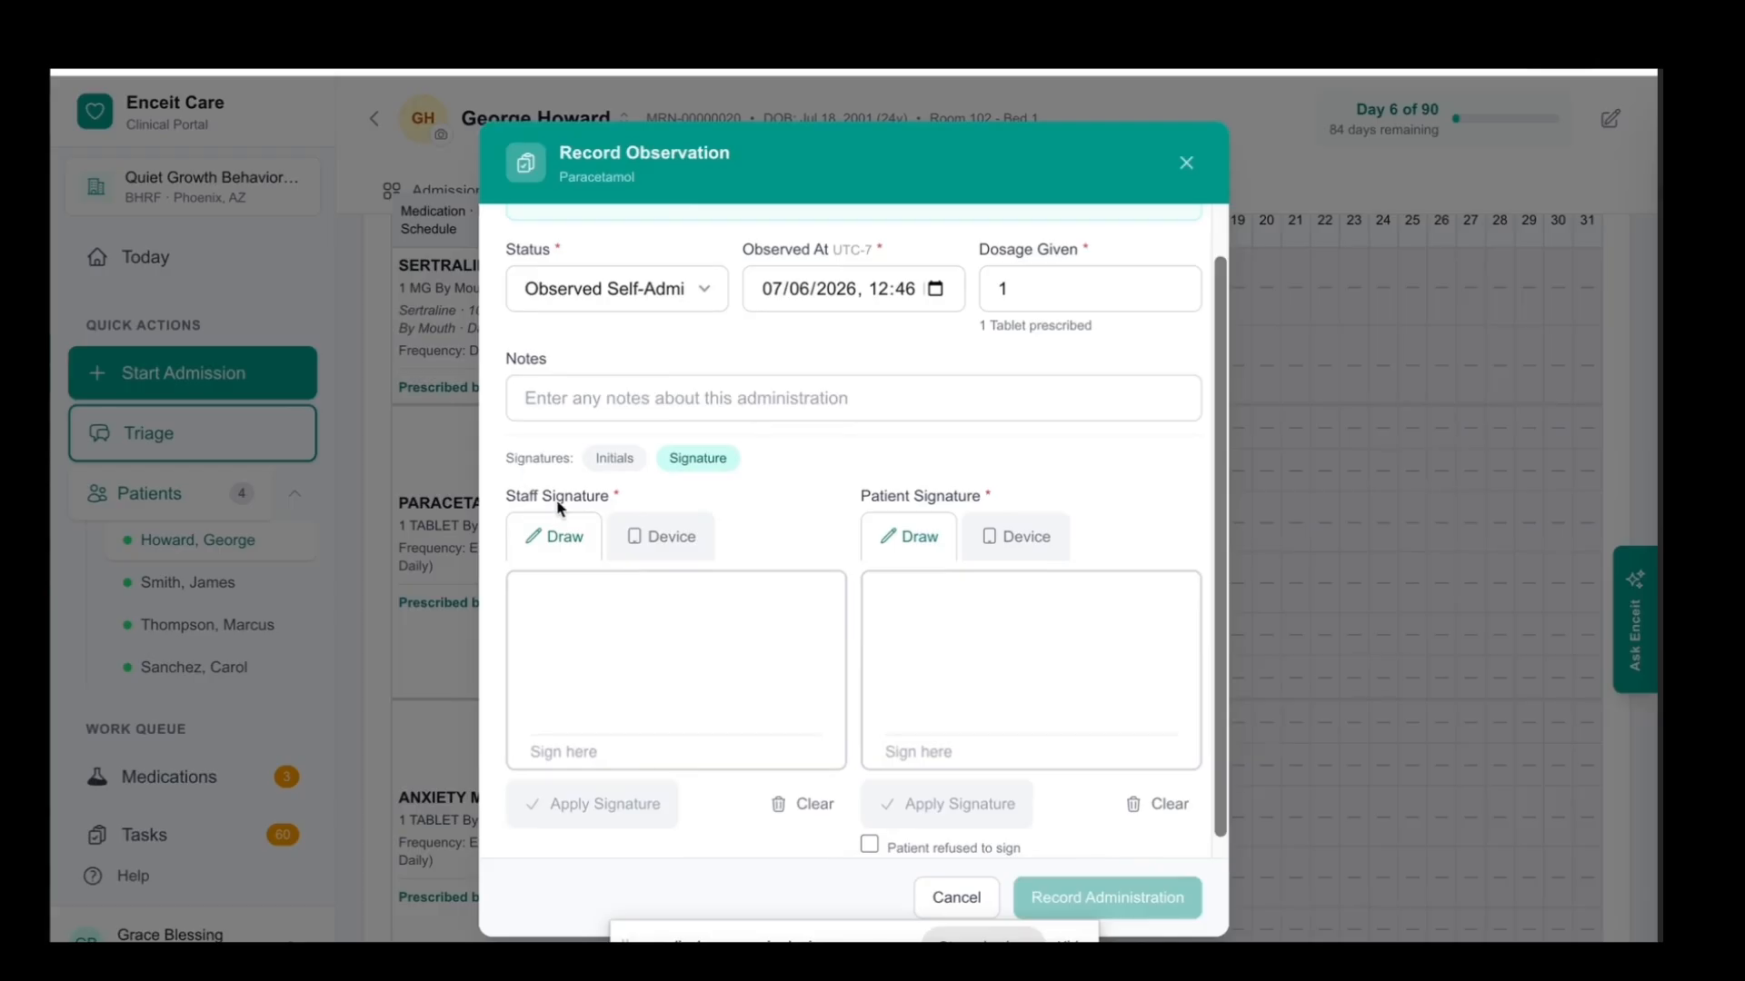
drag(572, 674, 713, 626)
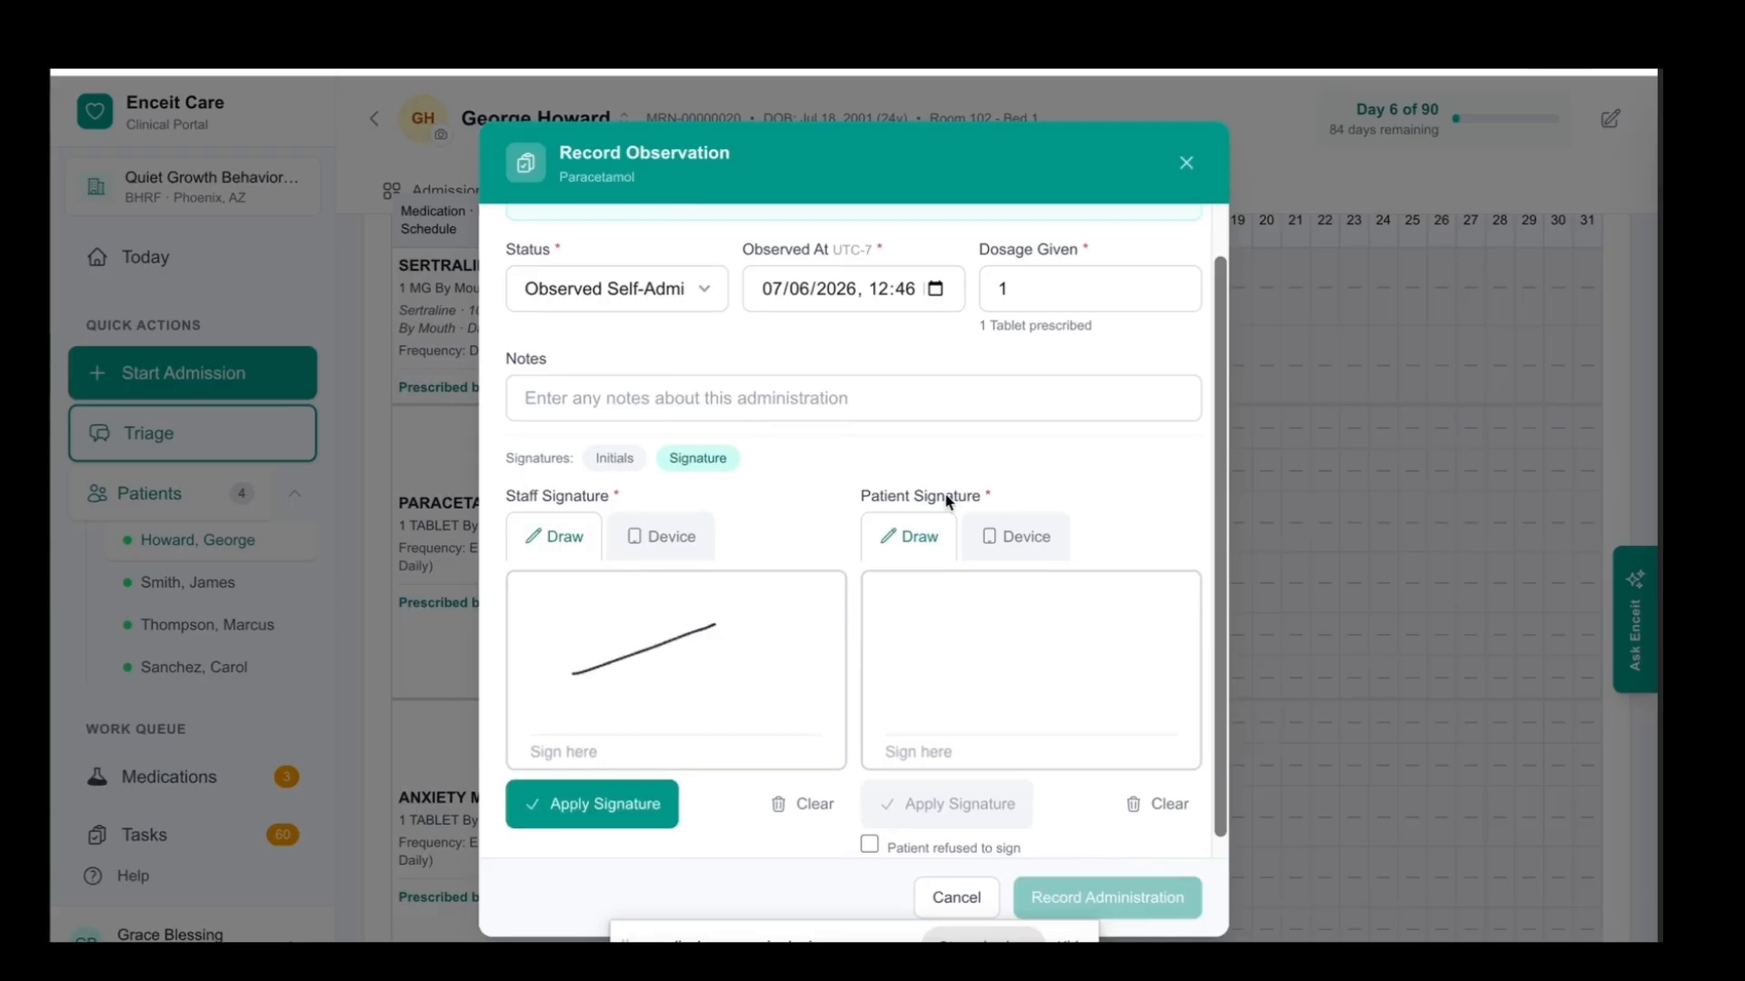
drag(910, 695, 1024, 621)
click(951, 805)
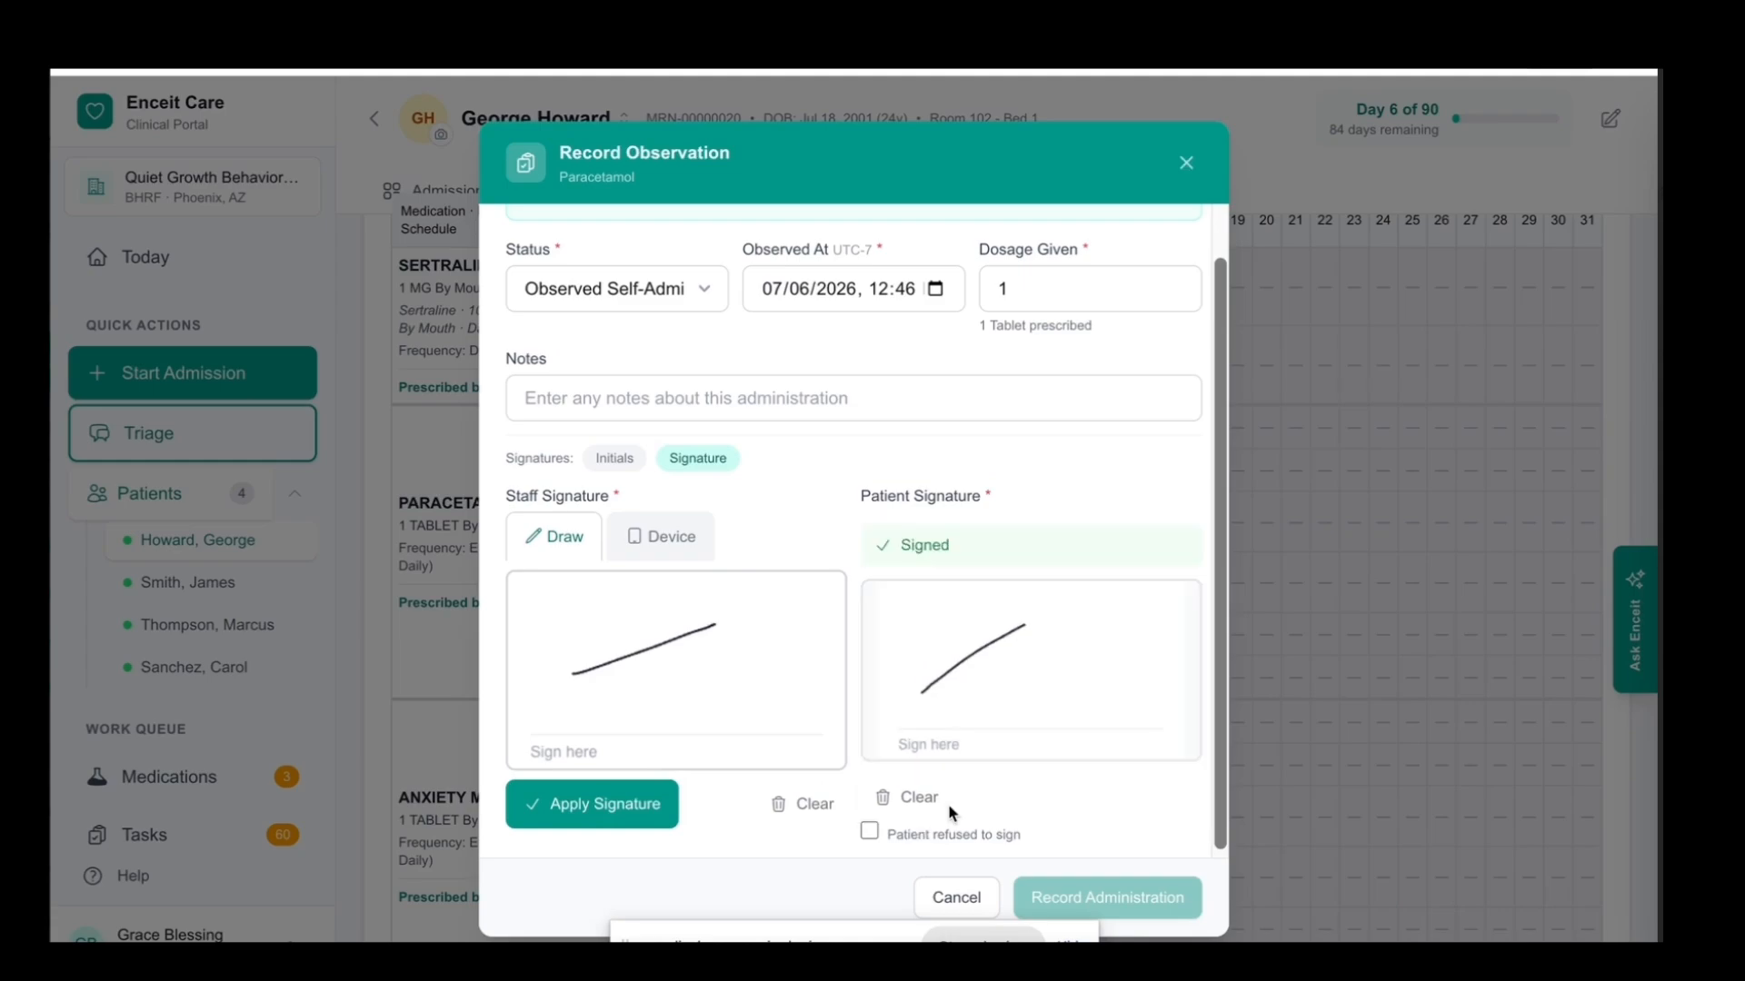
click(633, 803)
scroll(1025, 774, down, 1)
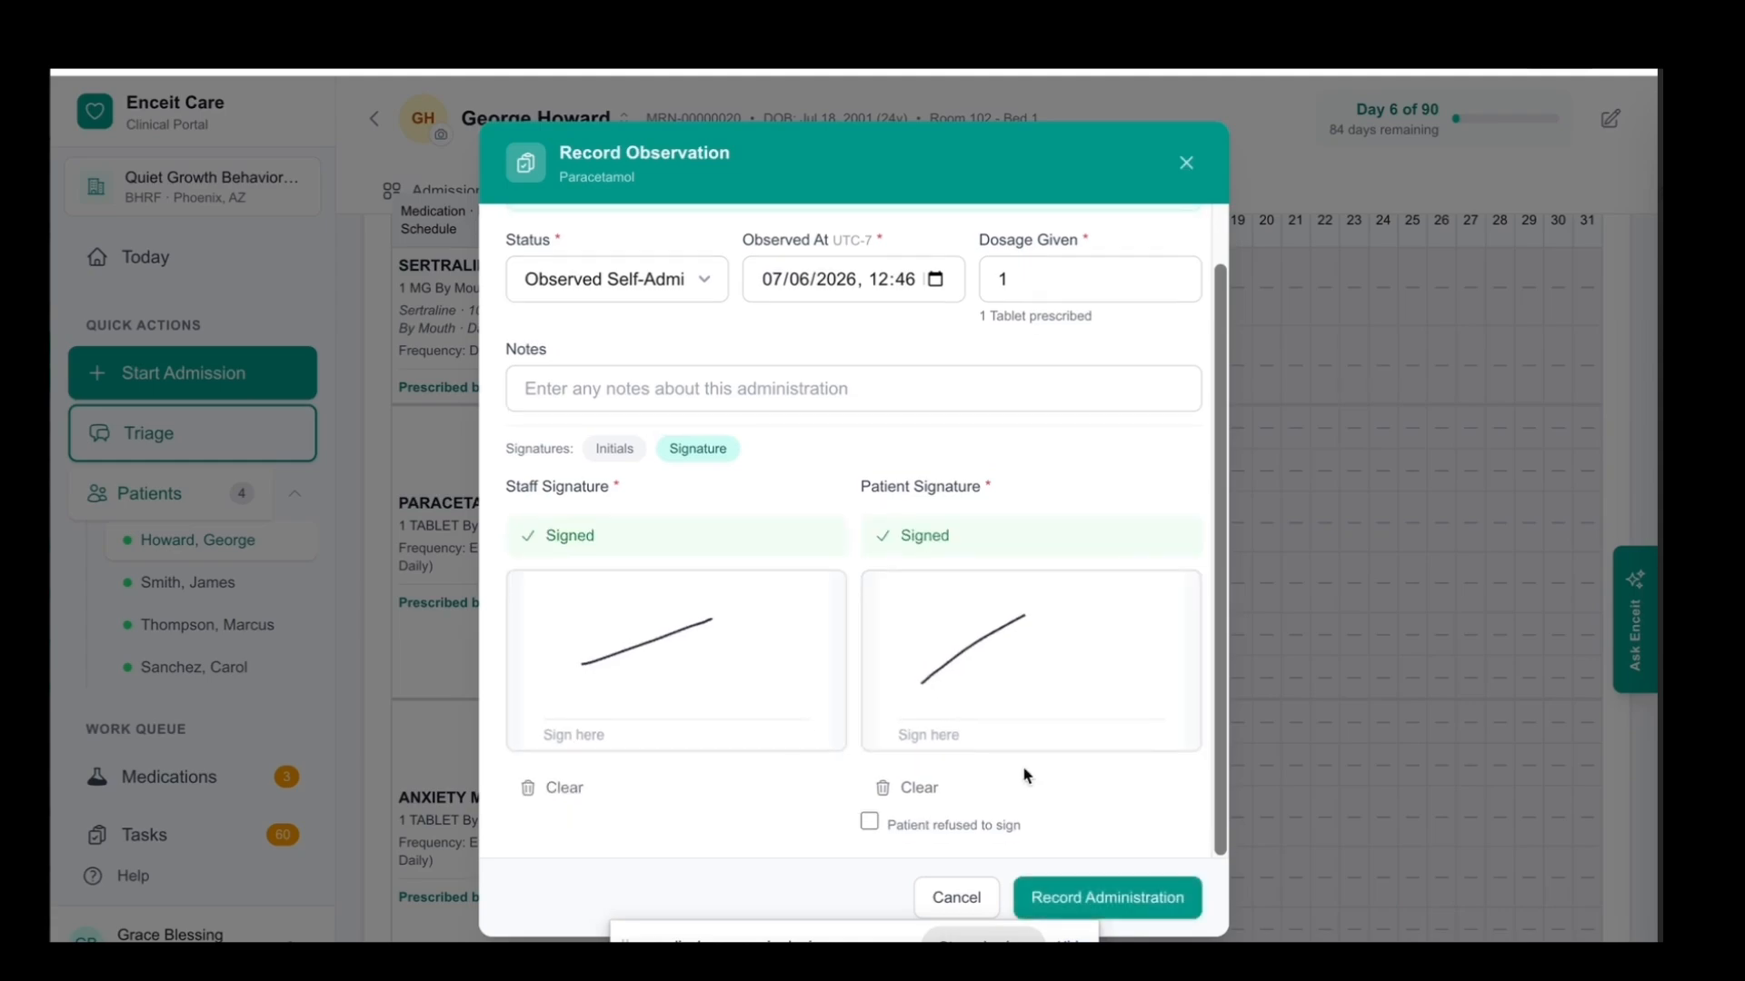
click(1100, 878)
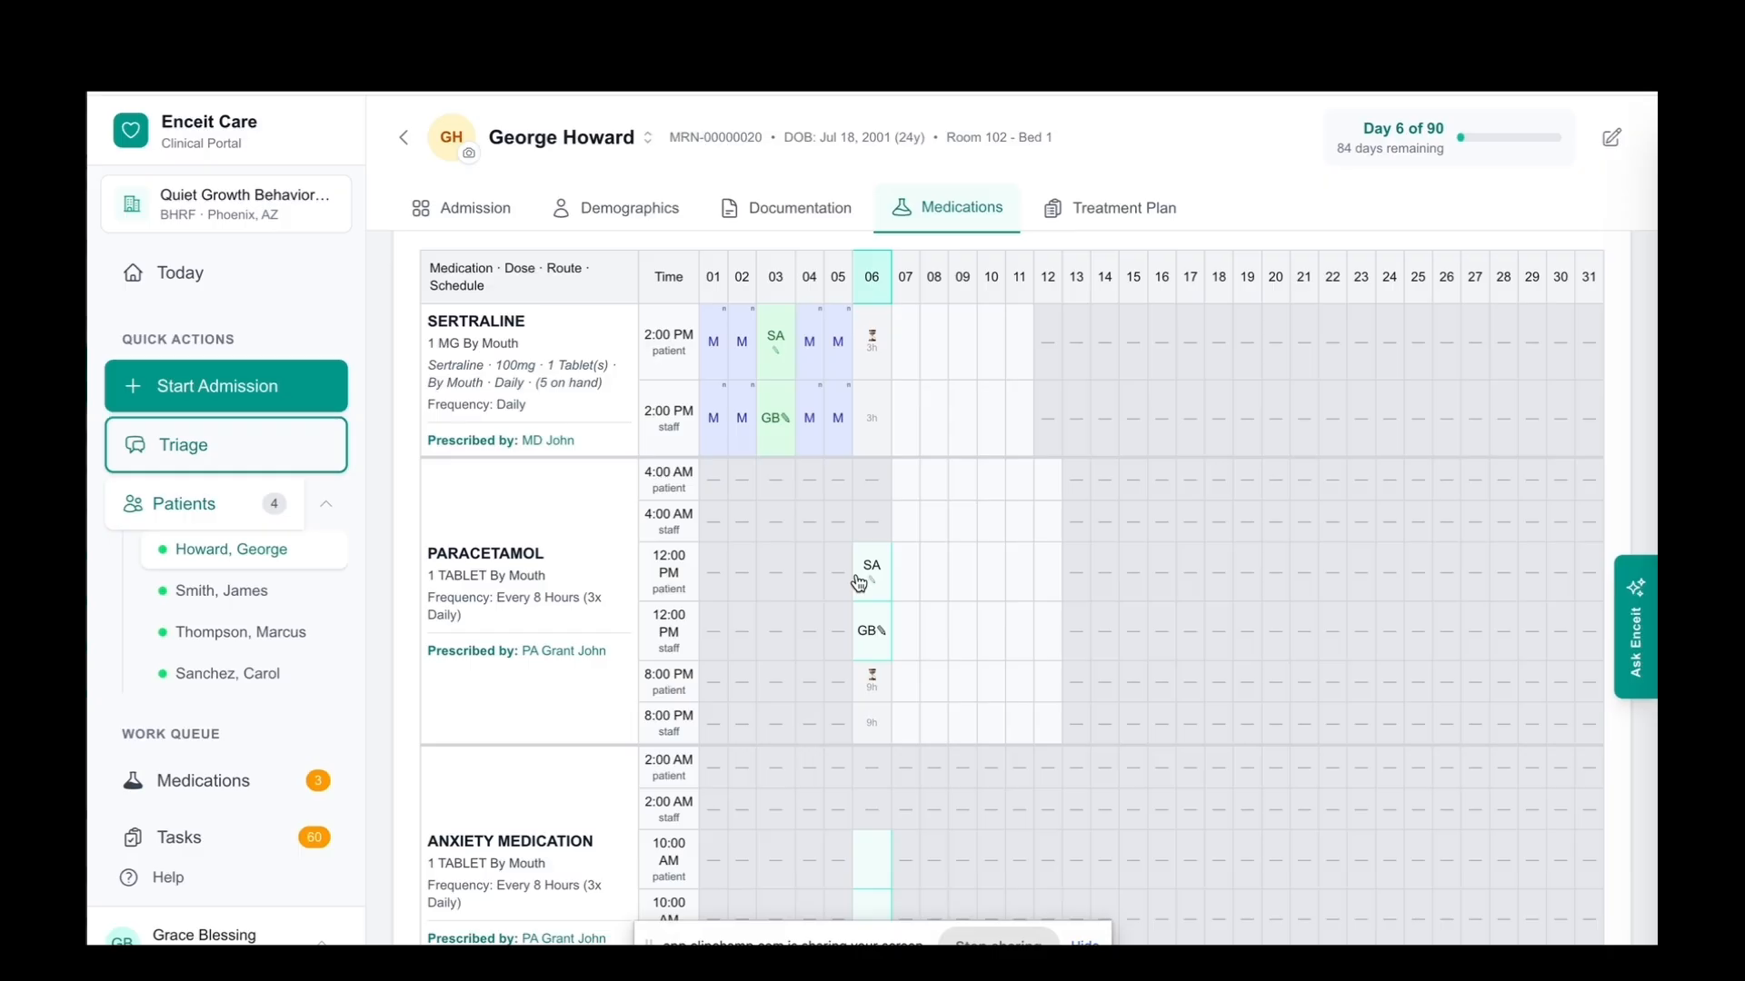
Check the recorded 12:00 PM Paracetamol entries on the MAR against the legend
scroll(830, 450, up, 2)
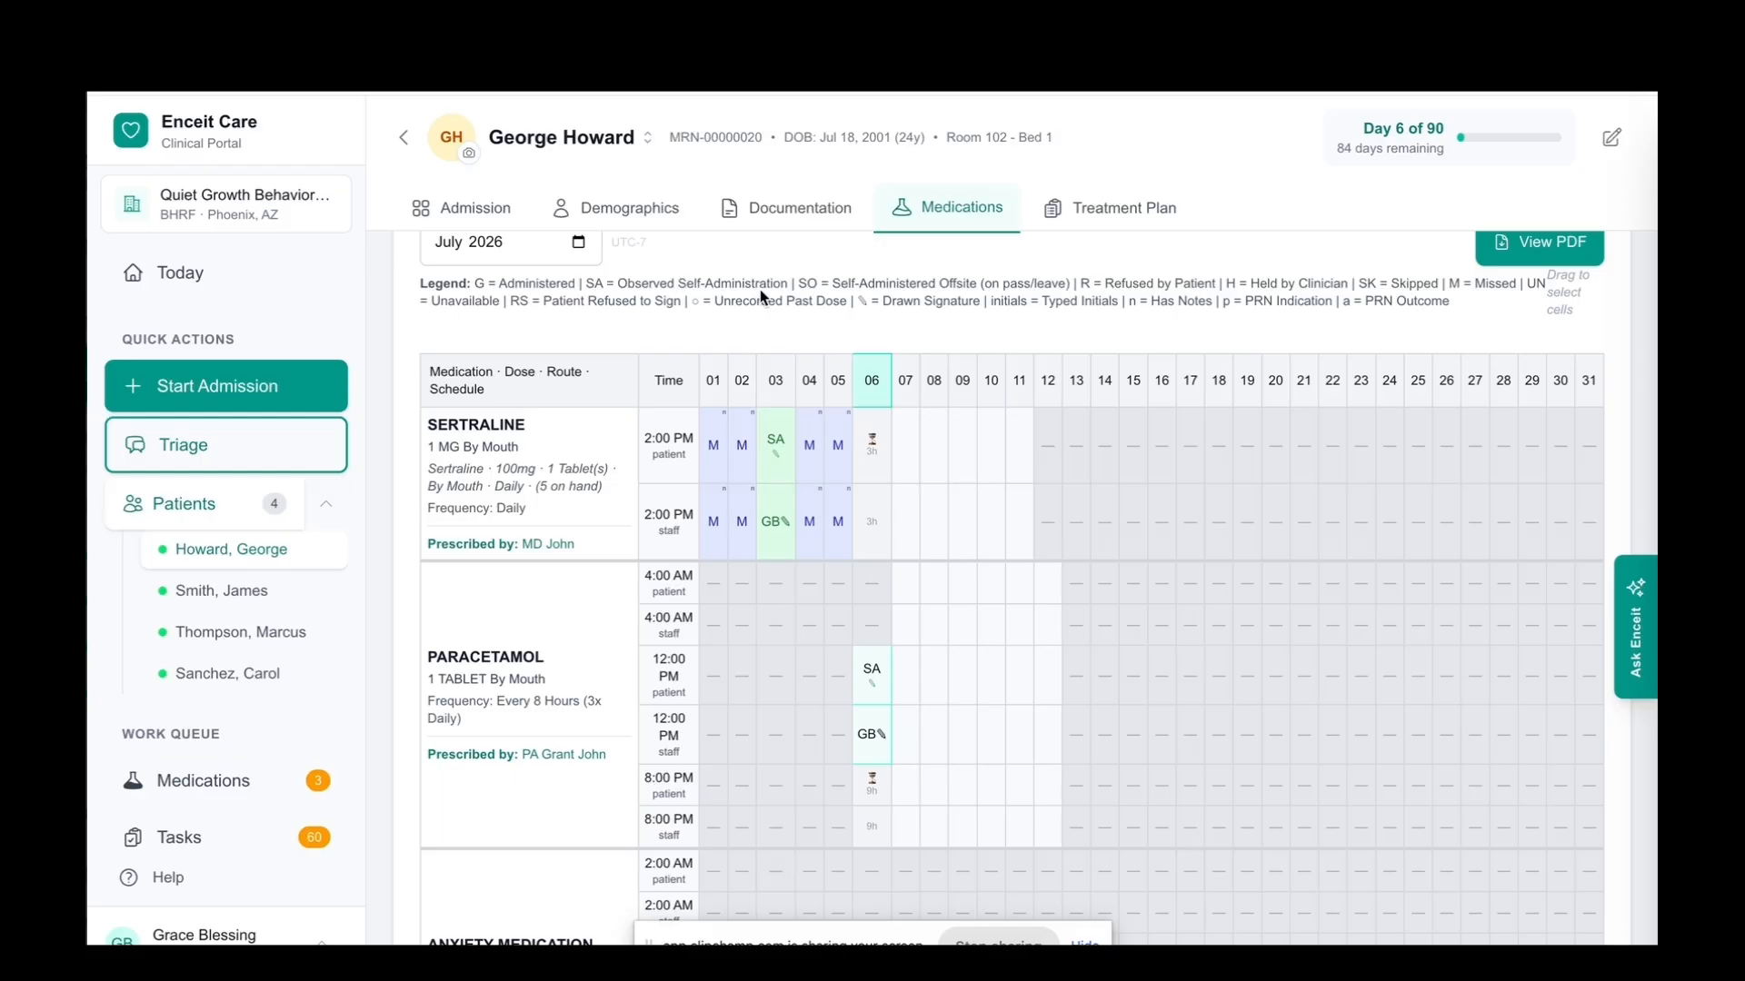
scroll(827, 462, down, 2)
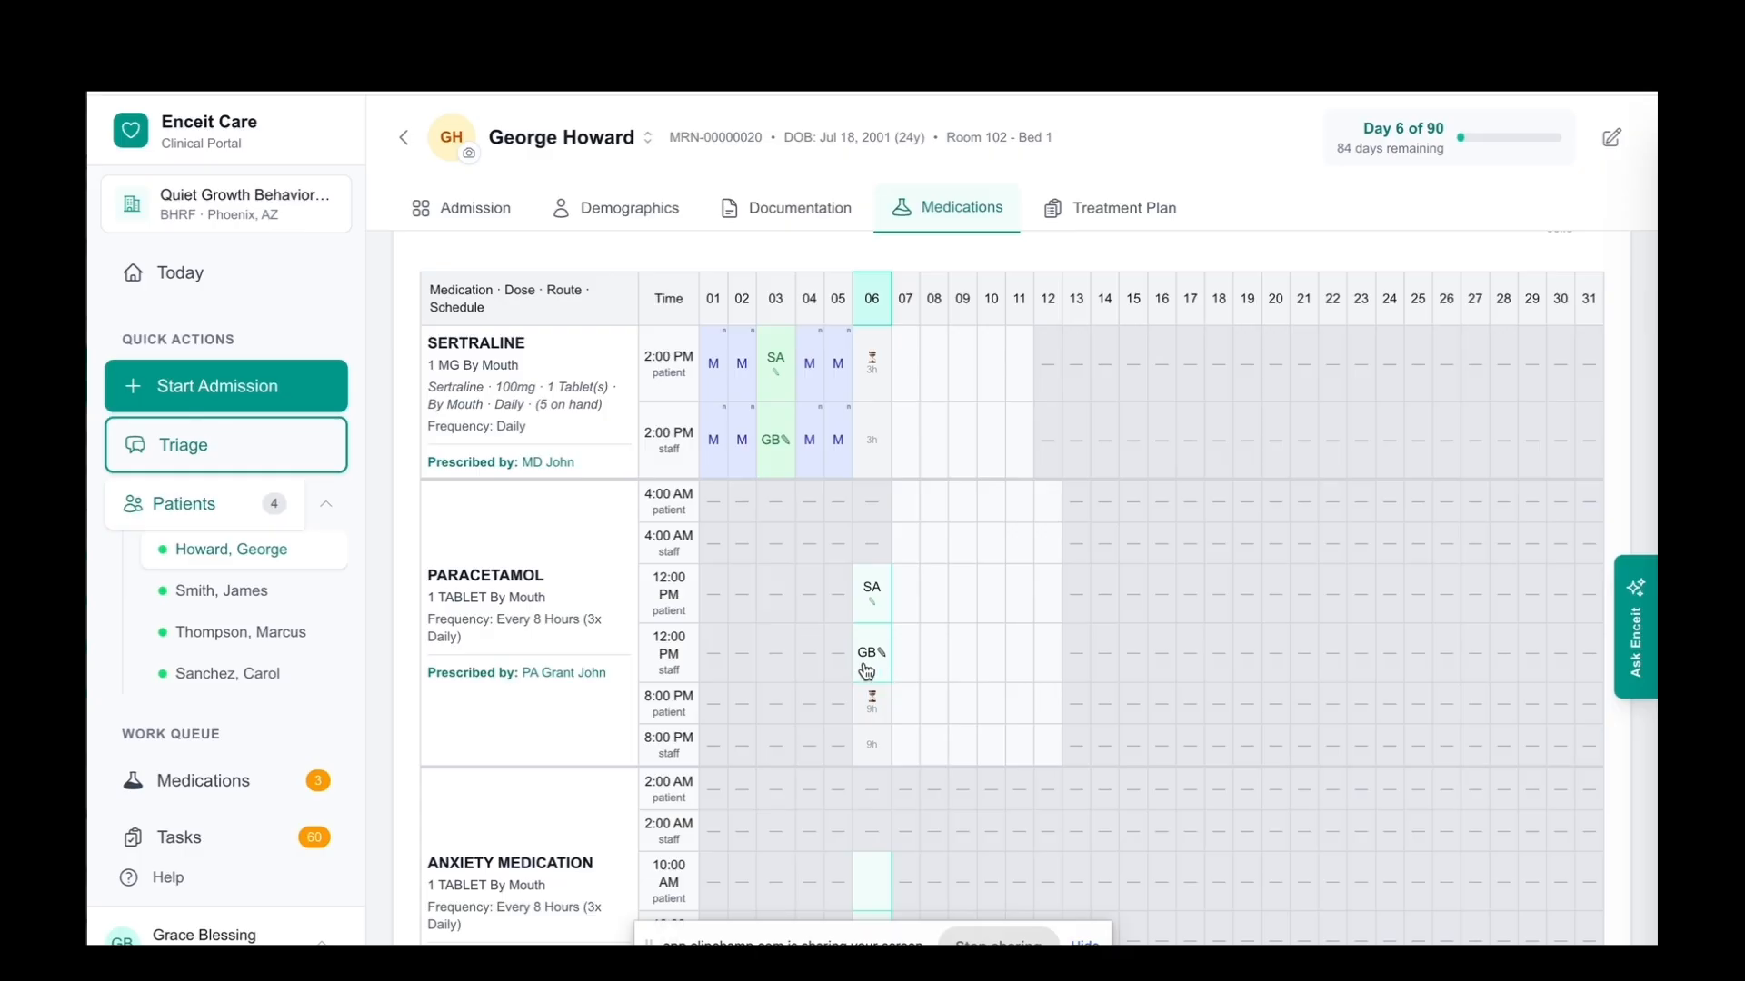
scroll(796, 480, up, 1)
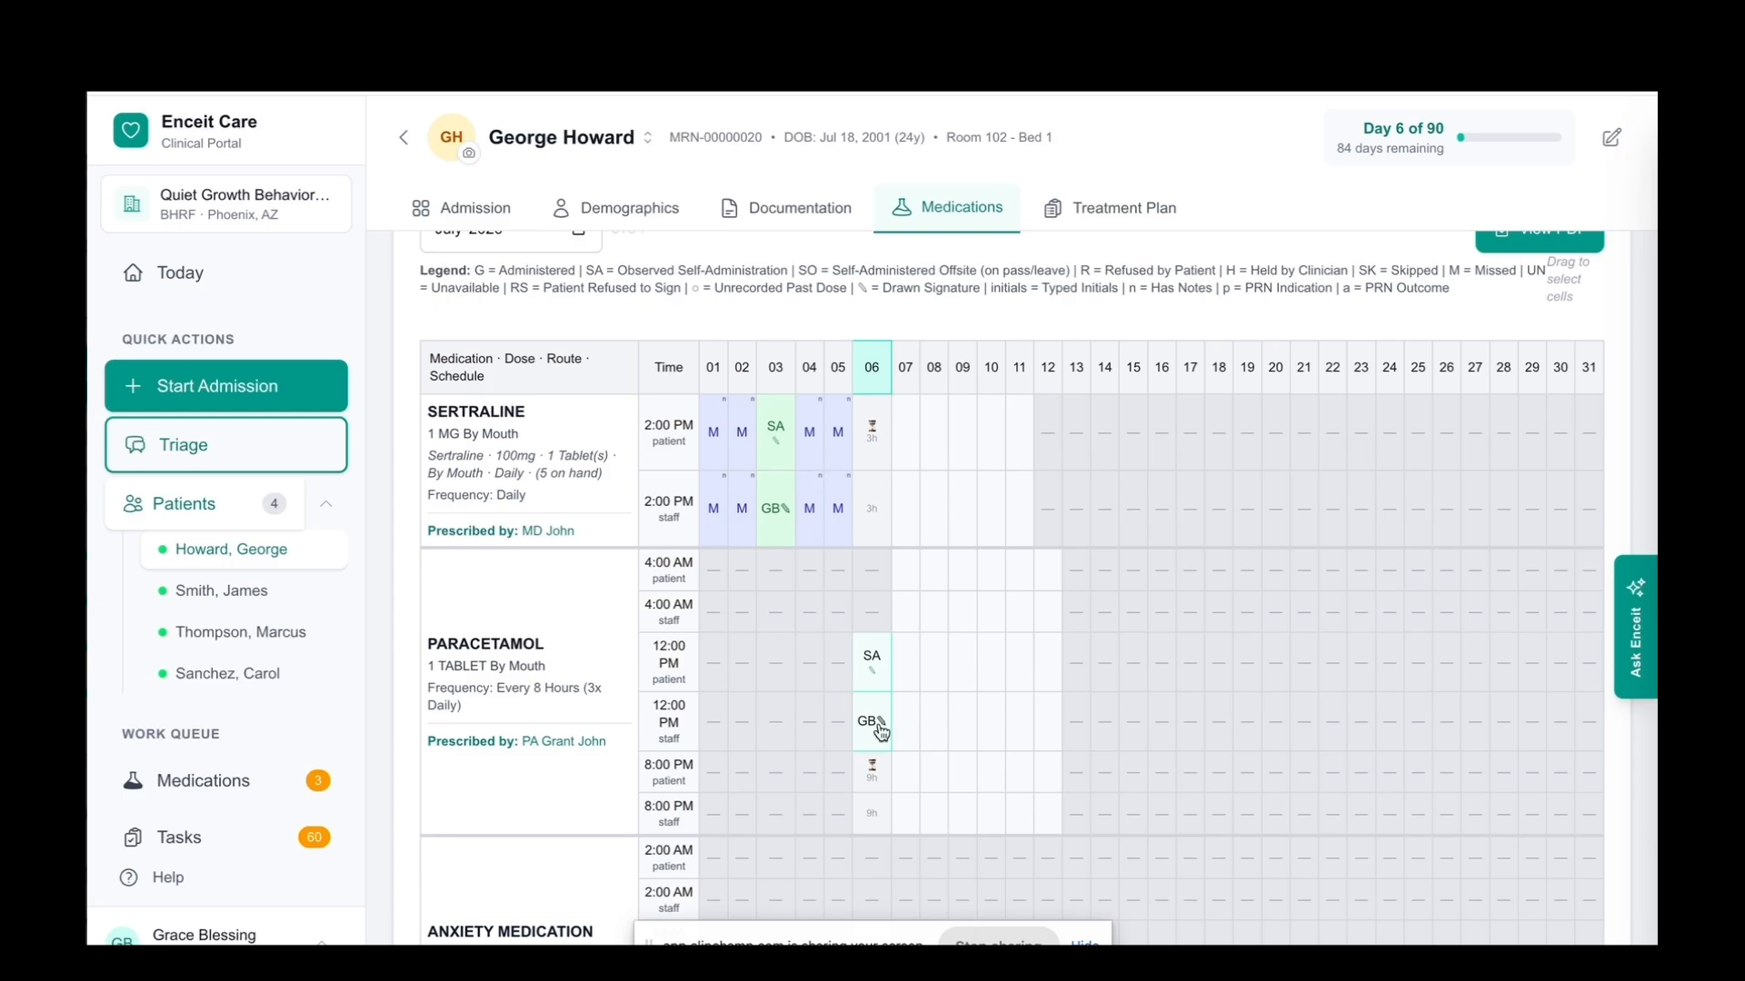
scroll(877, 724, down, 1)
scroll(878, 724, up, 3)
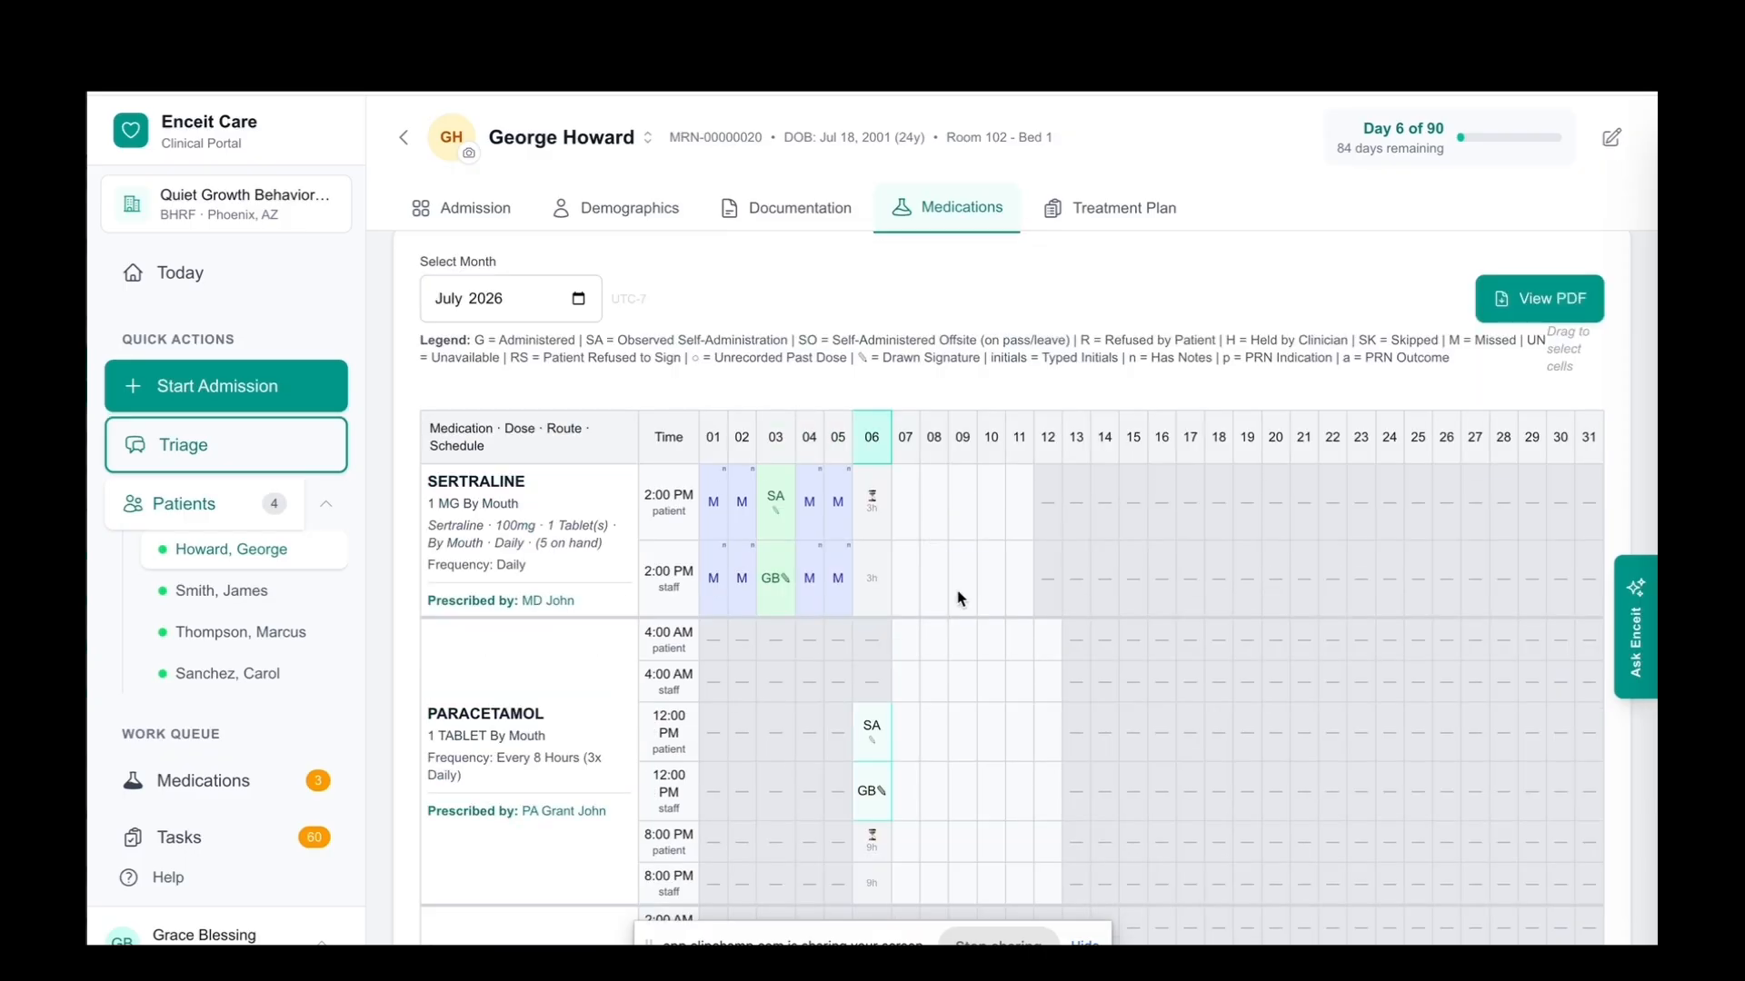
View the July 2026 Medication Administration Record as a PDF and close the preview
scroll(959, 599, up, 1)
scroll(958, 599, up, 1)
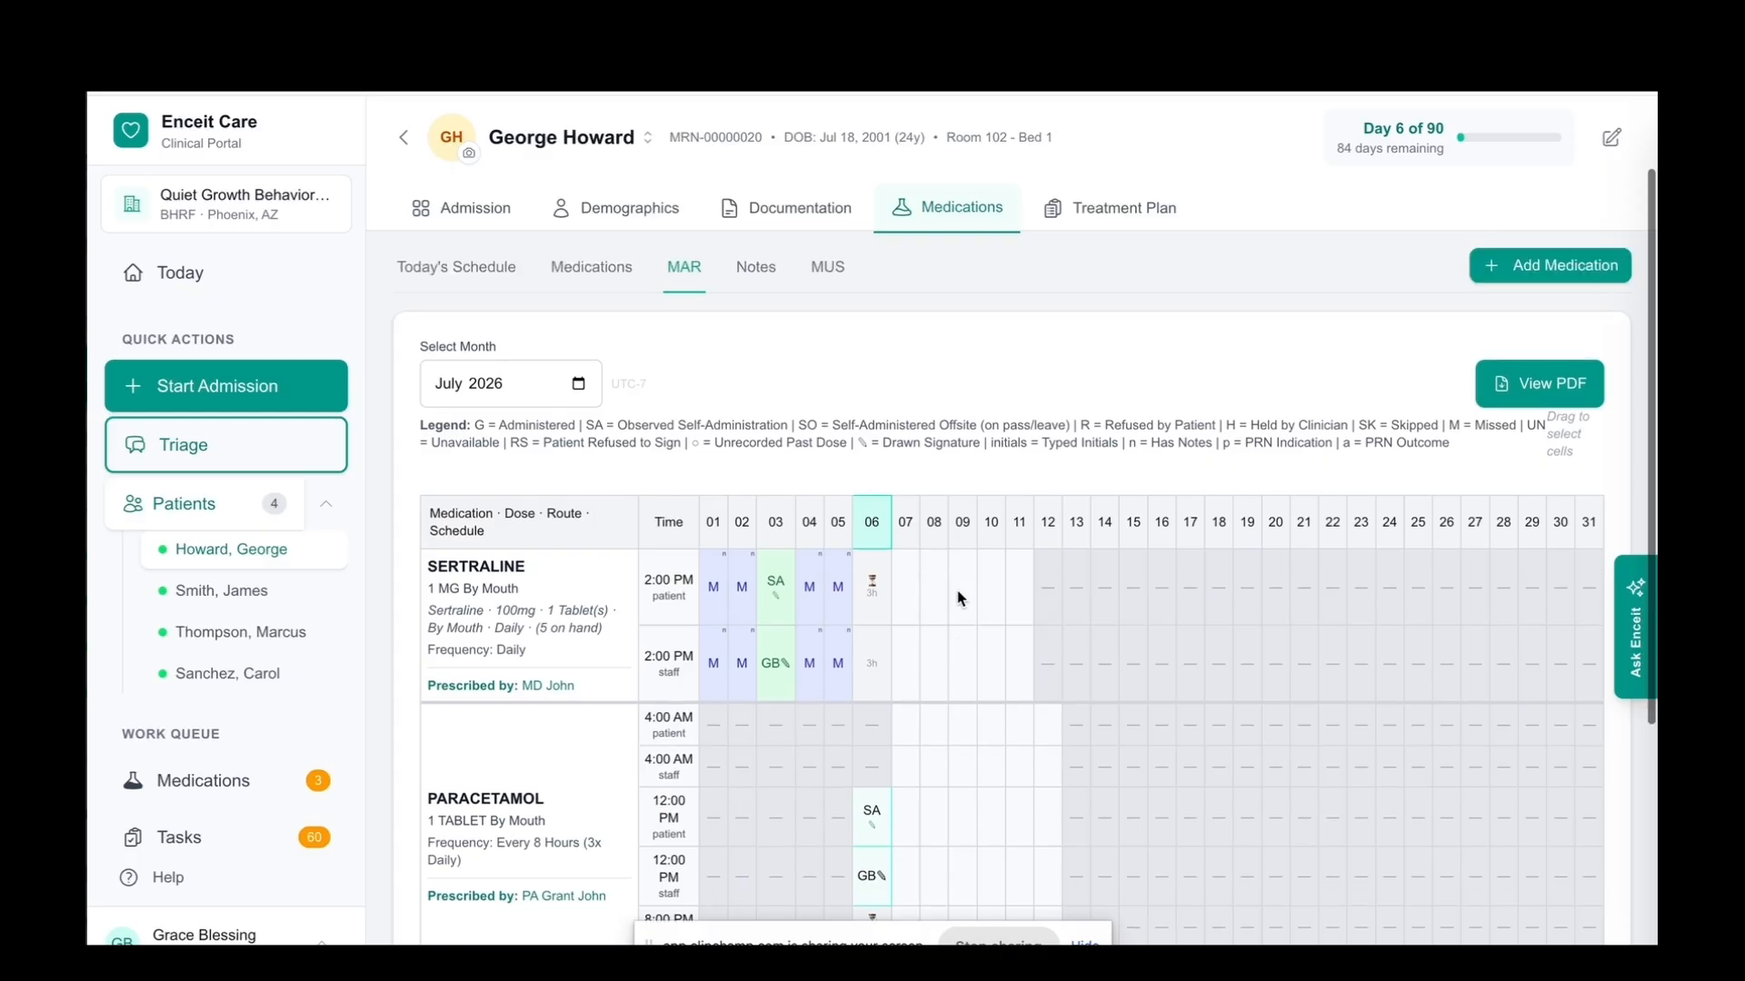
scroll(958, 599, up, 2)
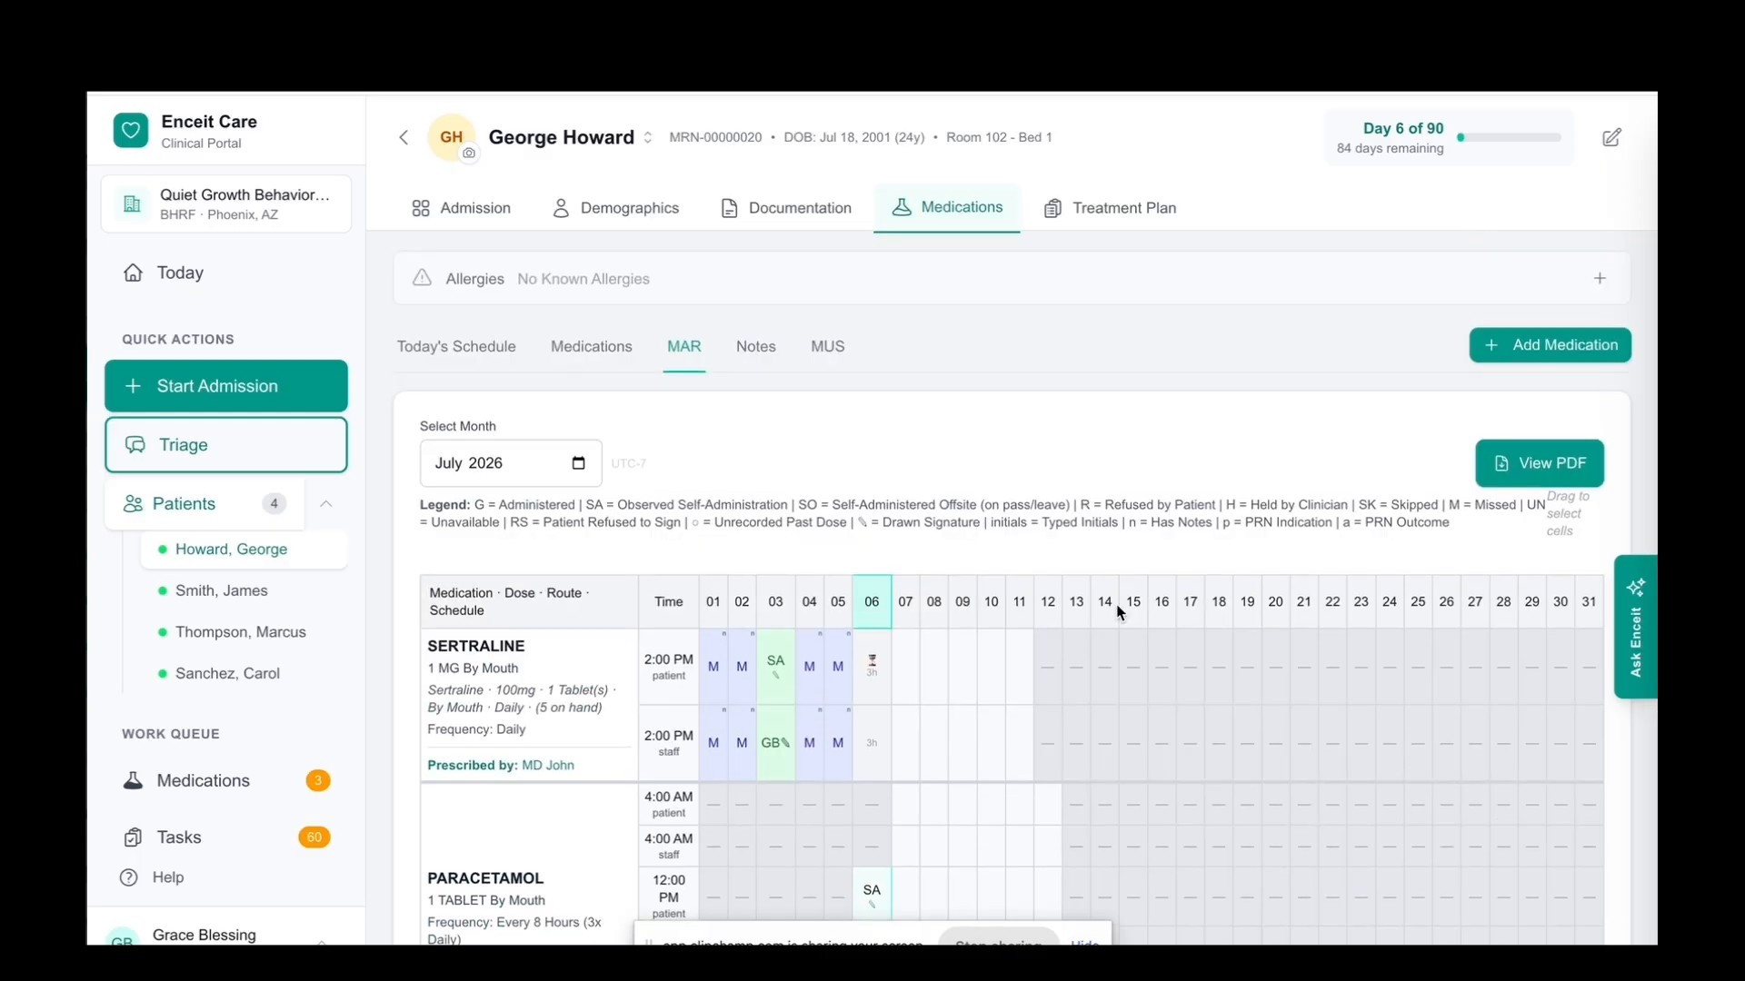
click(1523, 467)
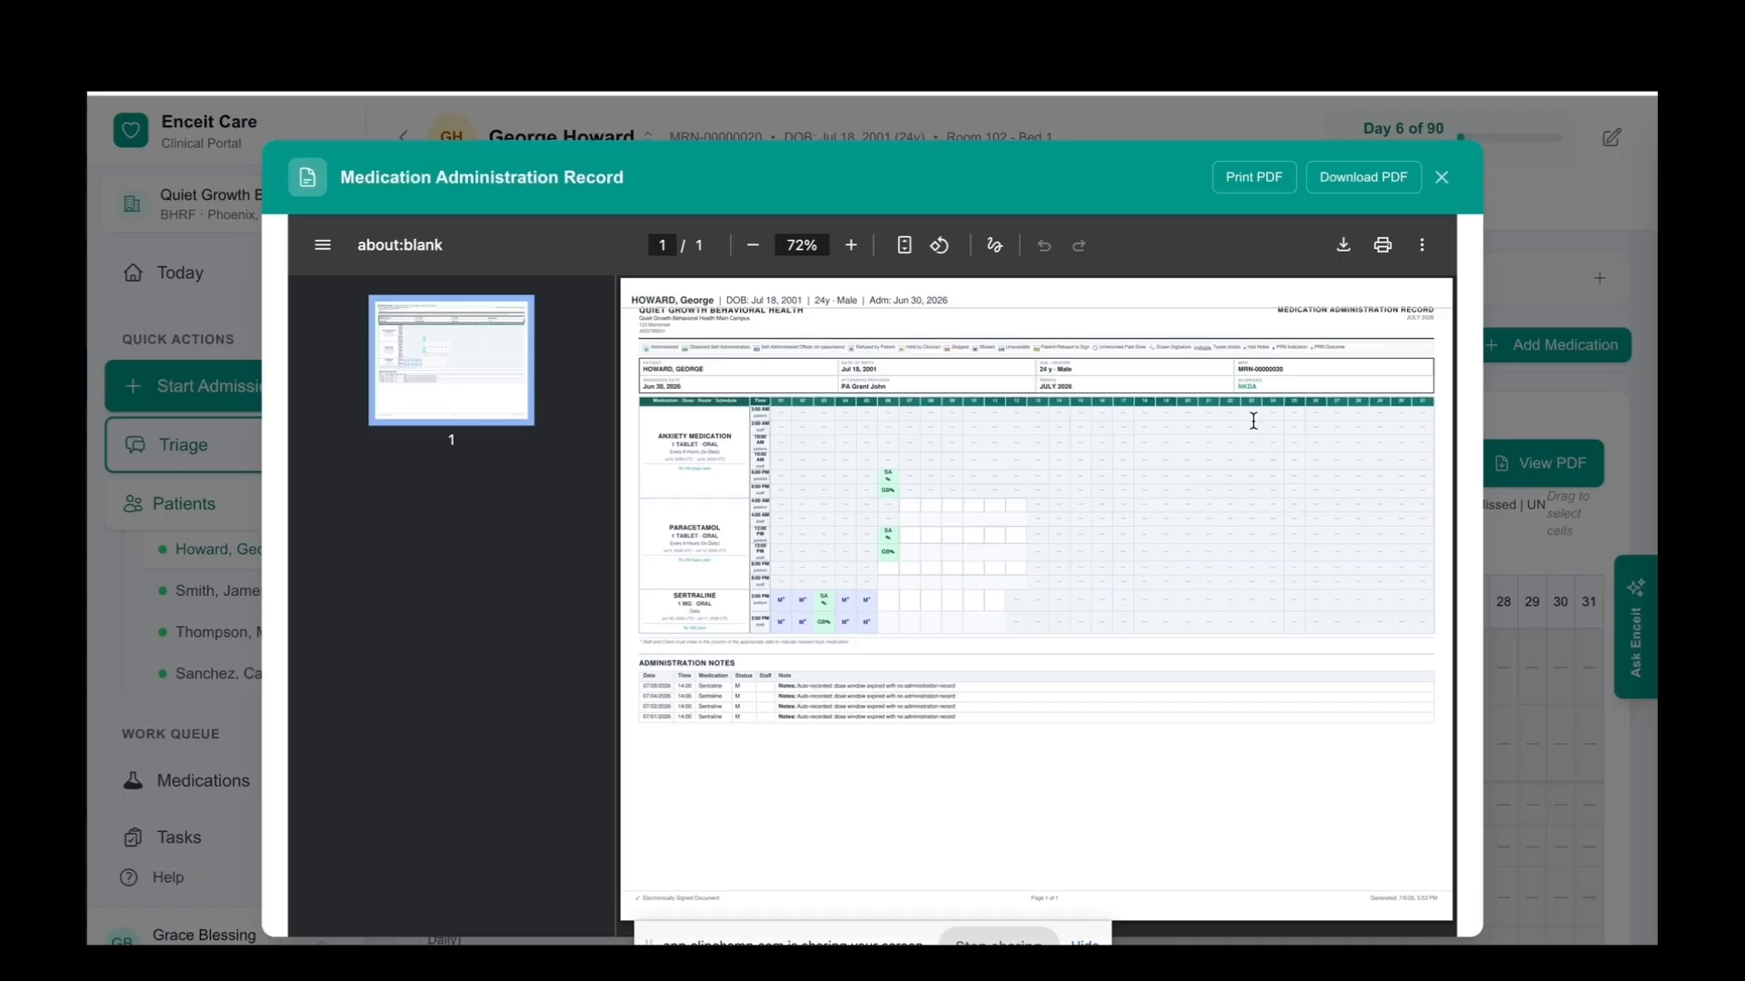
click(1442, 177)
Review the patient's documented medication administration notes
scroll(753, 367, up, 1)
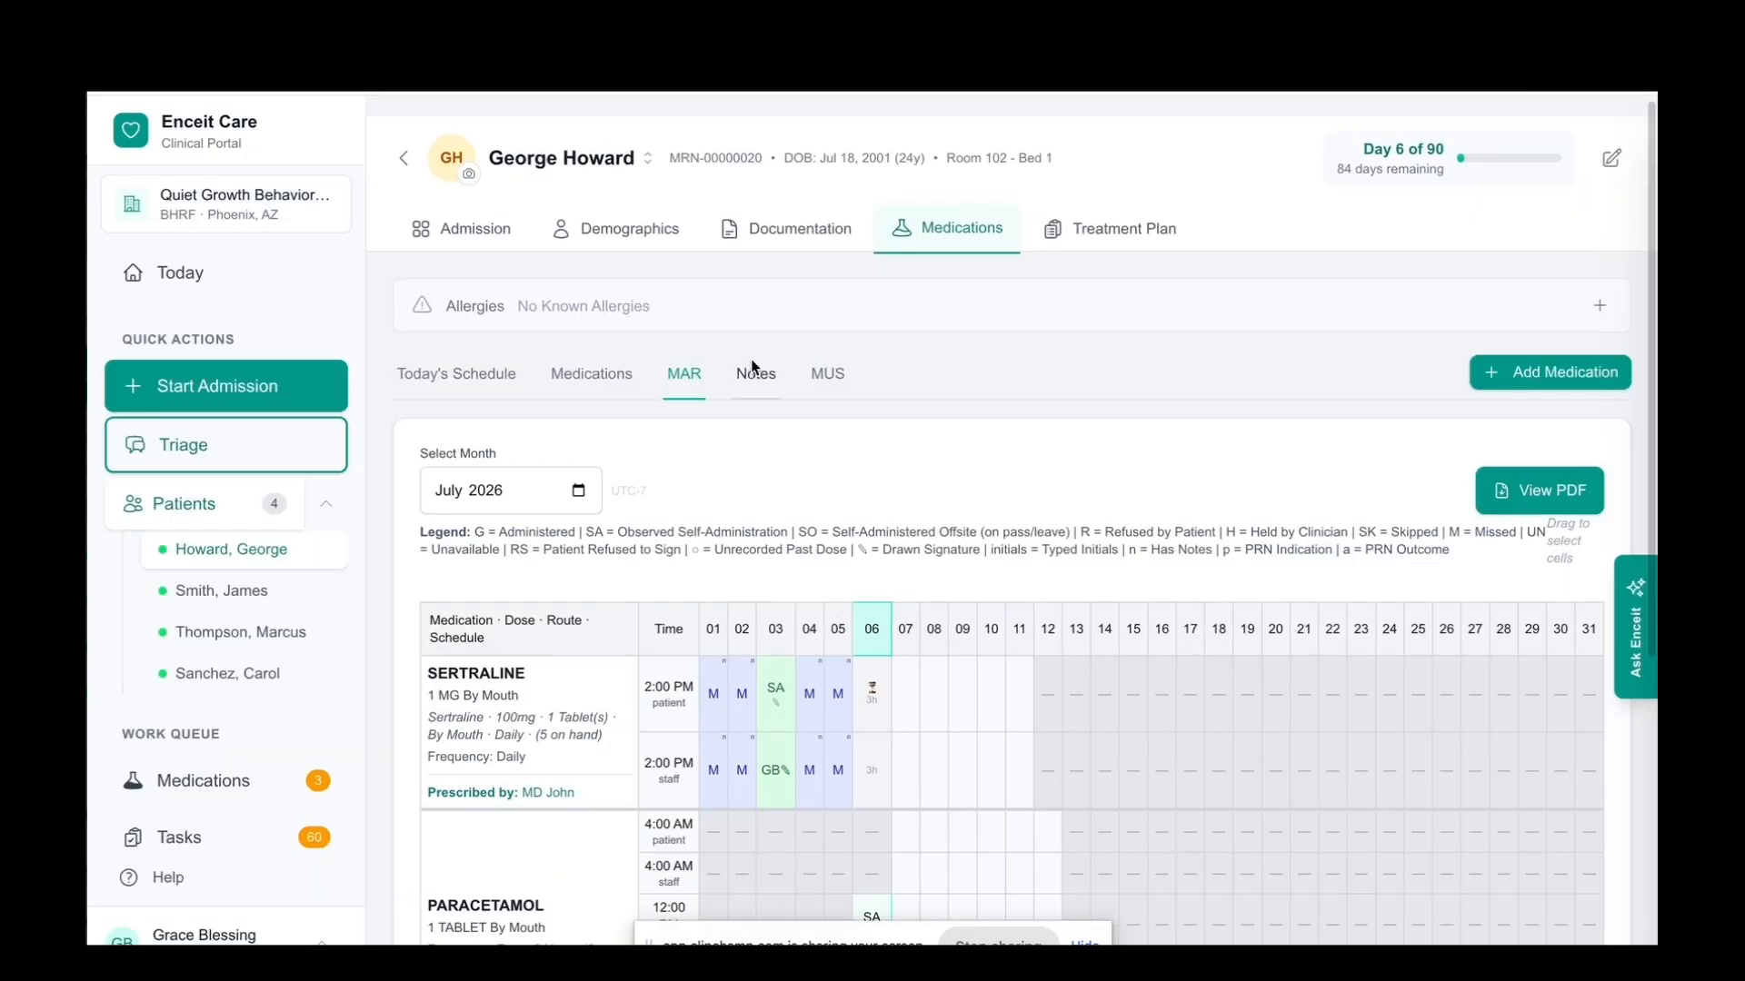
click(754, 373)
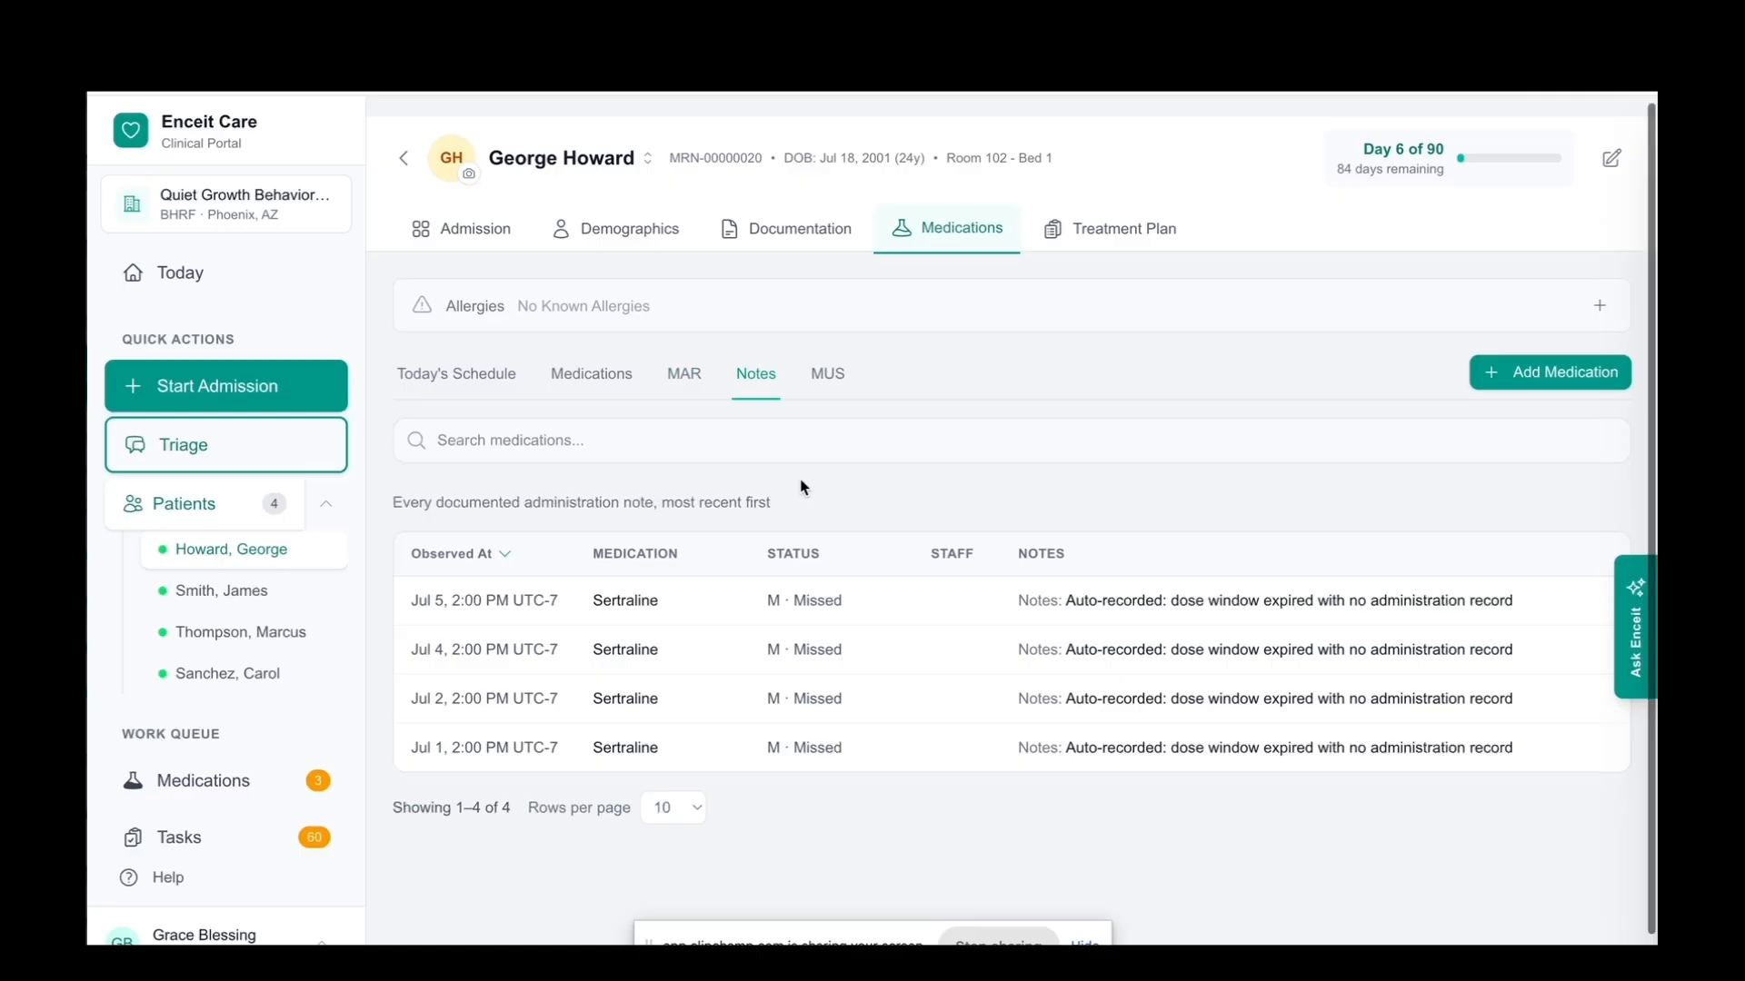
scroll(803, 488, down, 1)
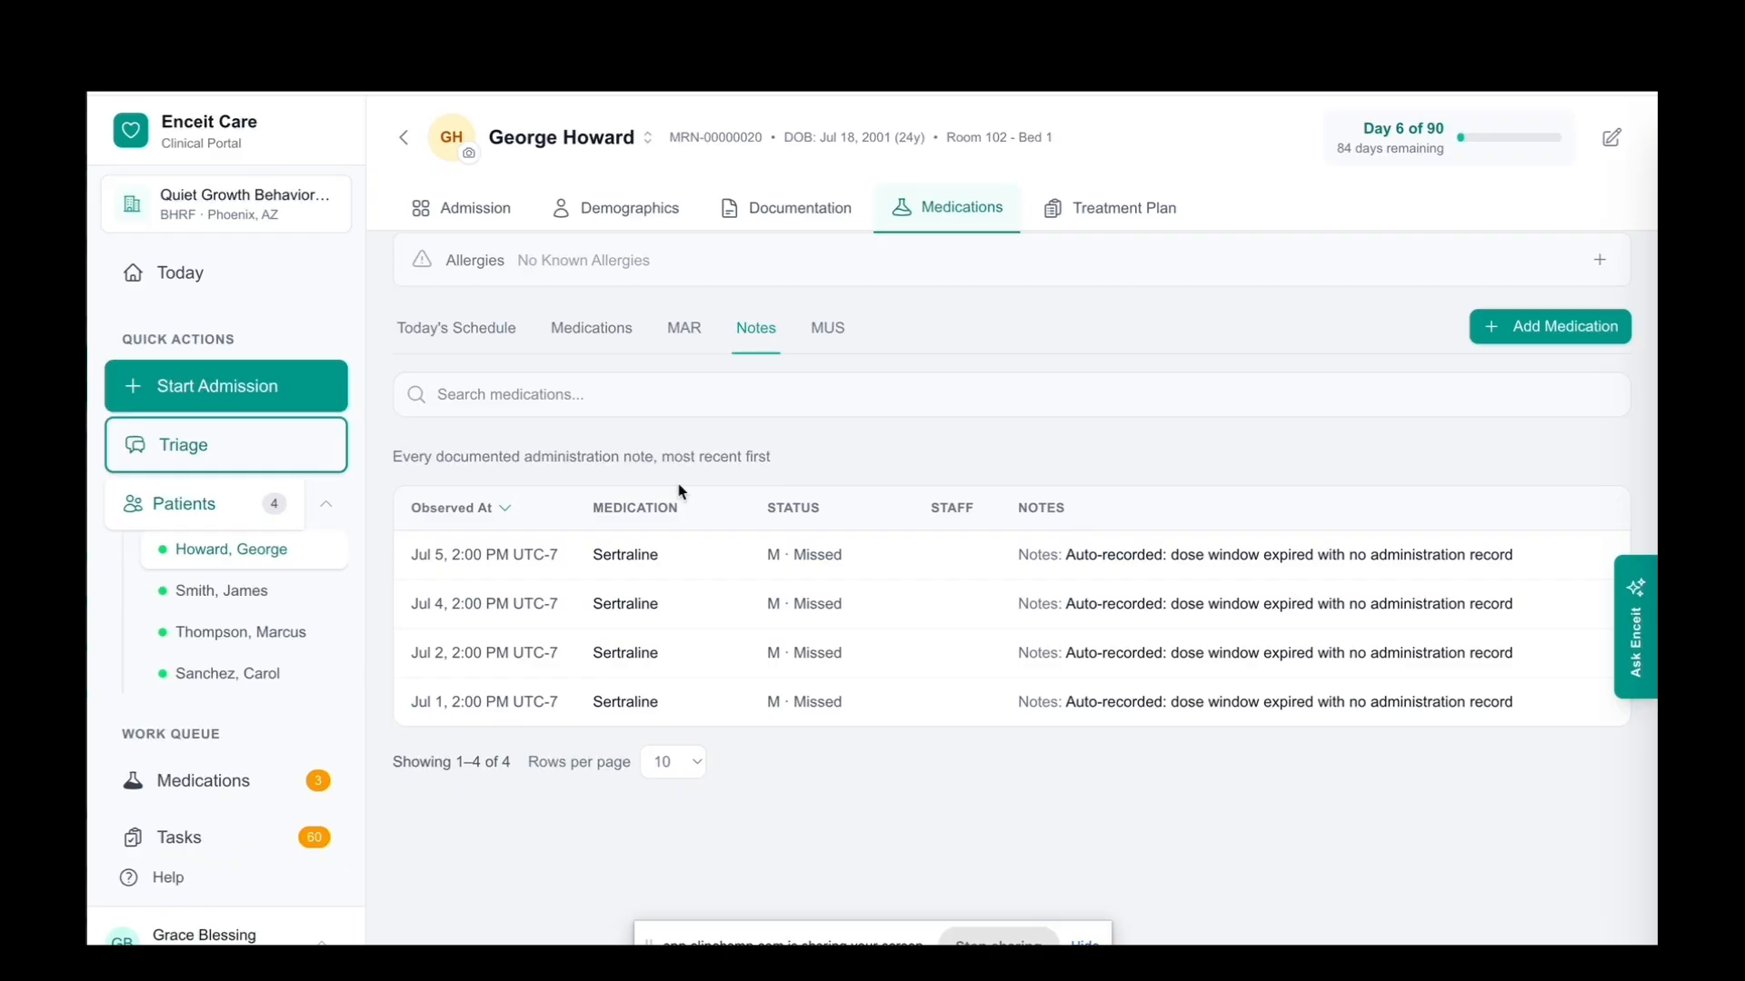
scroll(680, 492, up, 1)
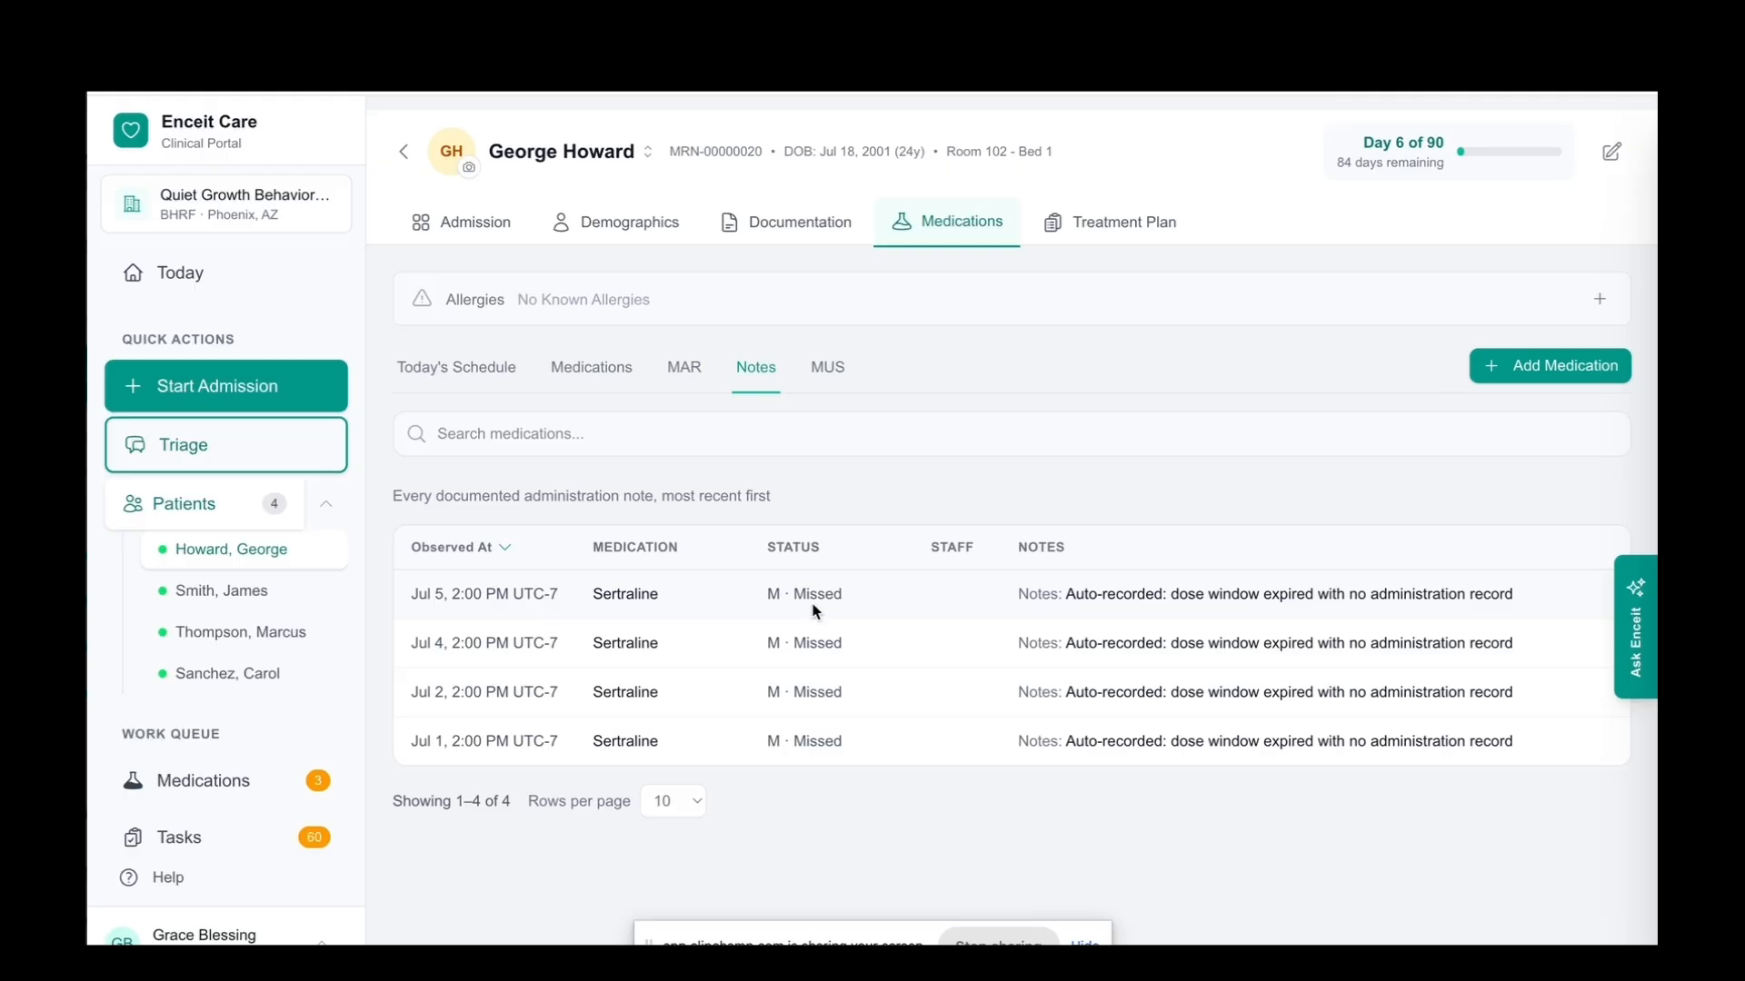
Open the MUS record and compare the prescribed, observed and remaining amounts of each medication
scroll(747, 434, up, 1)
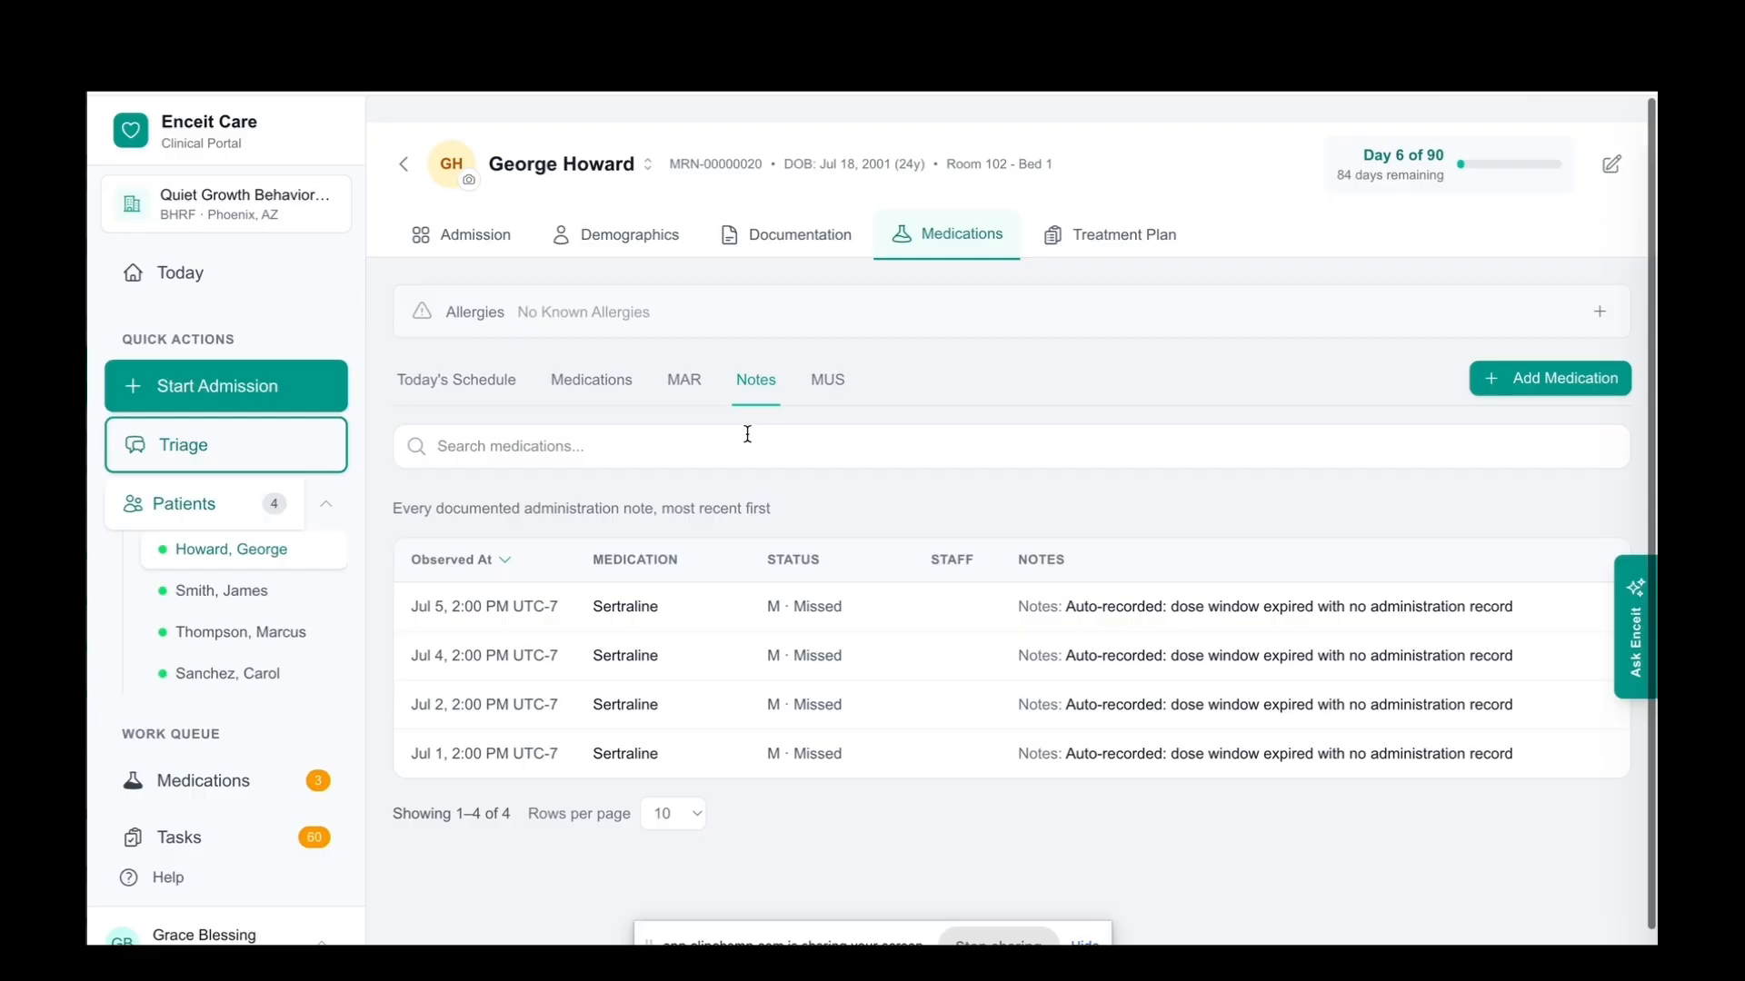
click(825, 382)
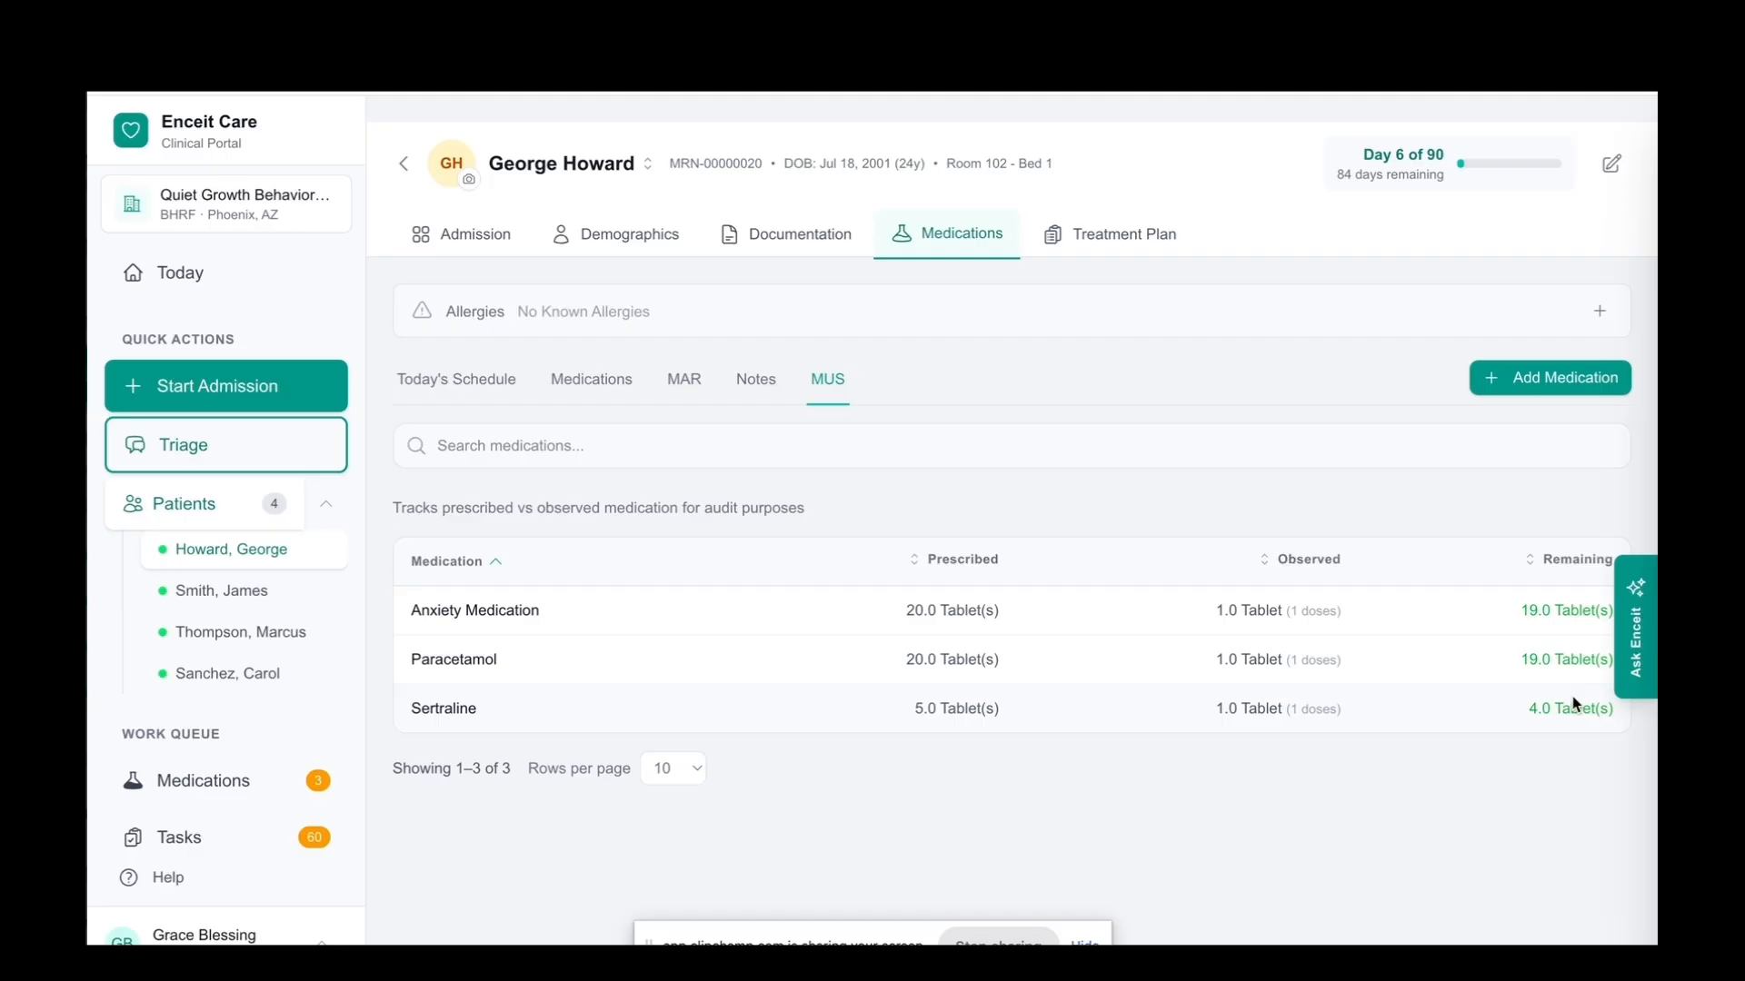
scroll(1513, 556, up, 1)
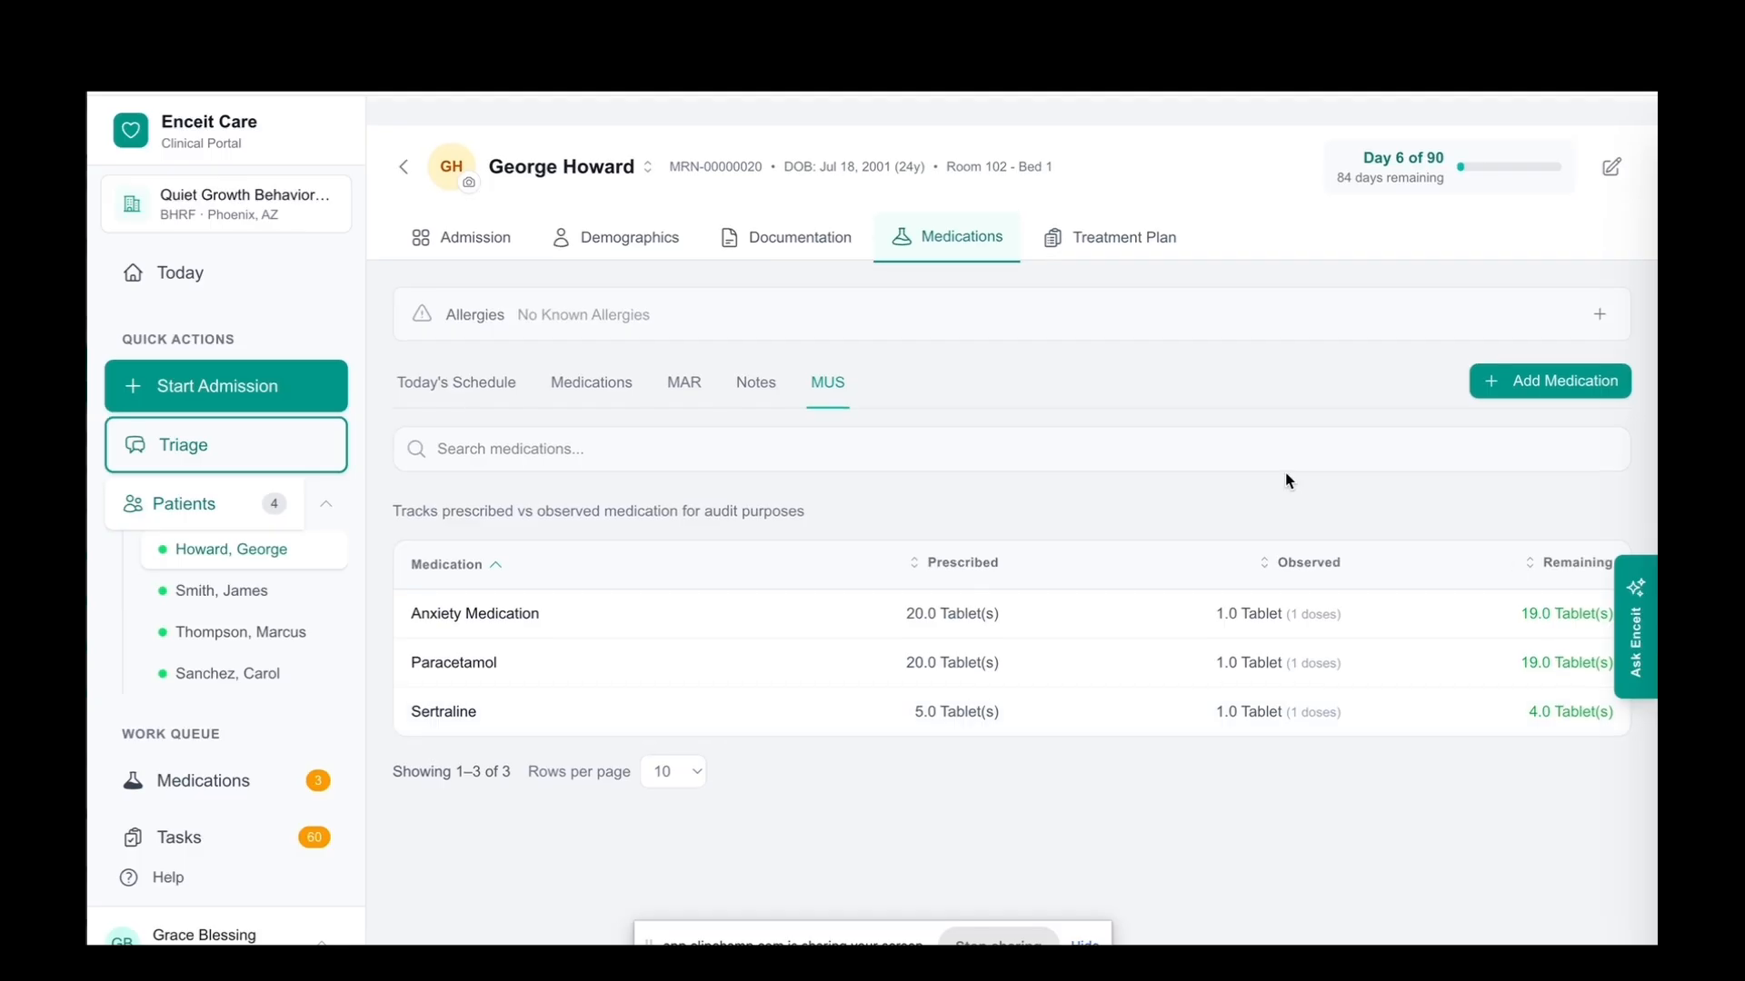